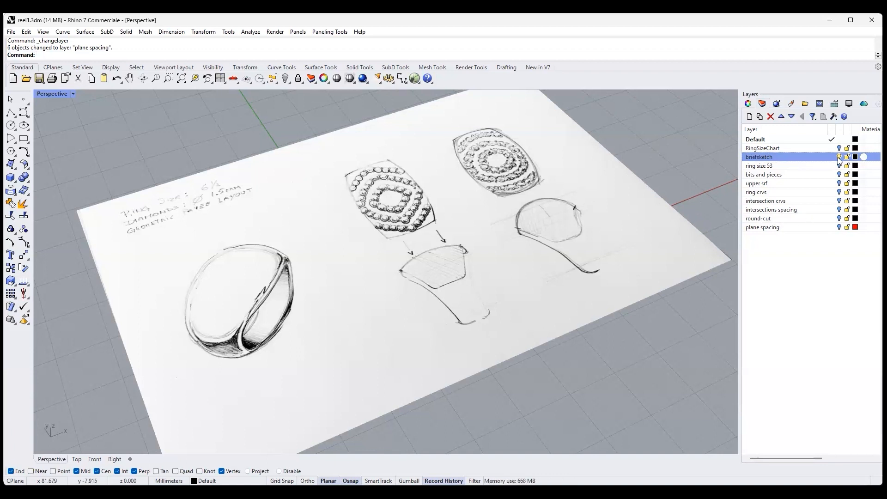
- Show the upper srf, ring crvs and intersection crvs layers and hide the briefsketch layer
click(839, 184)
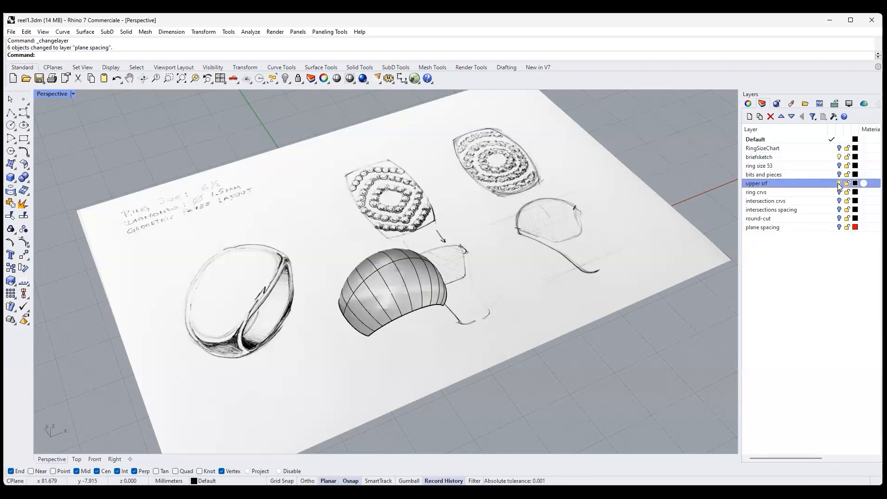
click(840, 157)
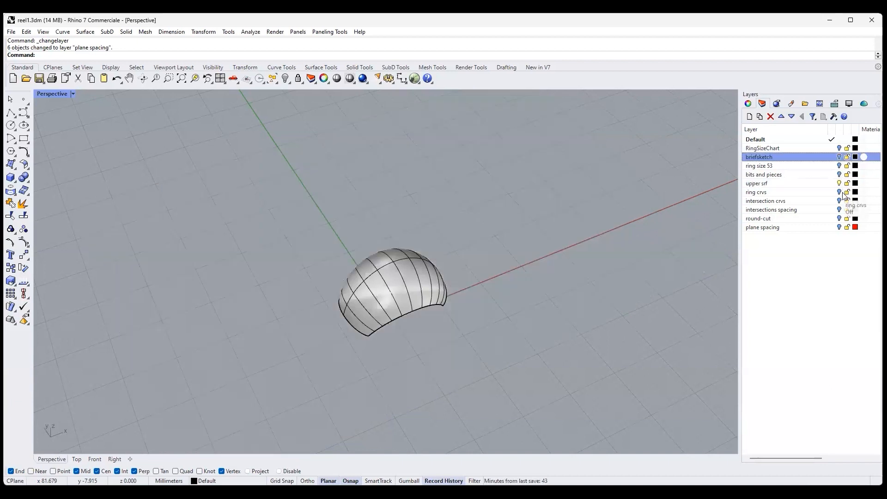
click(839, 192)
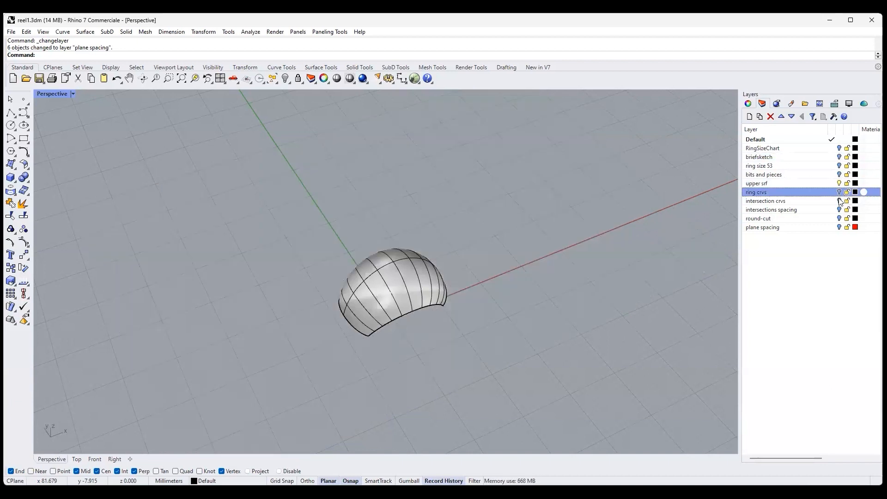
click(840, 201)
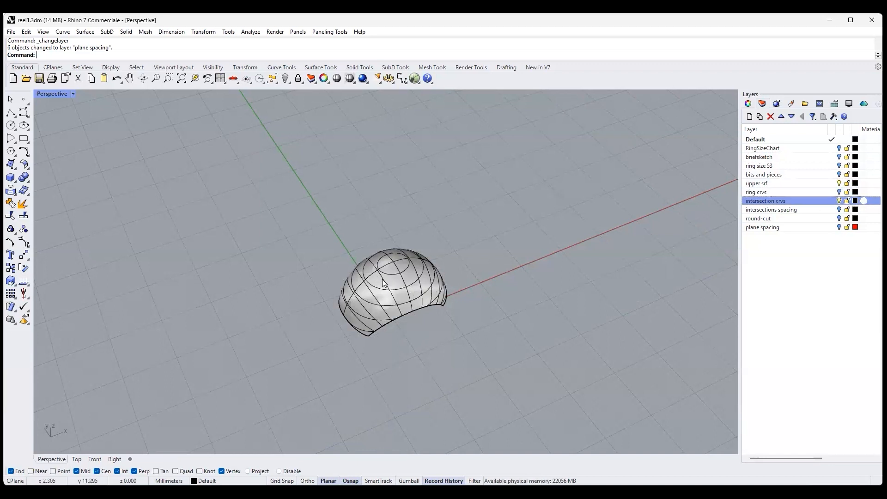
scroll(412, 306, up, 5)
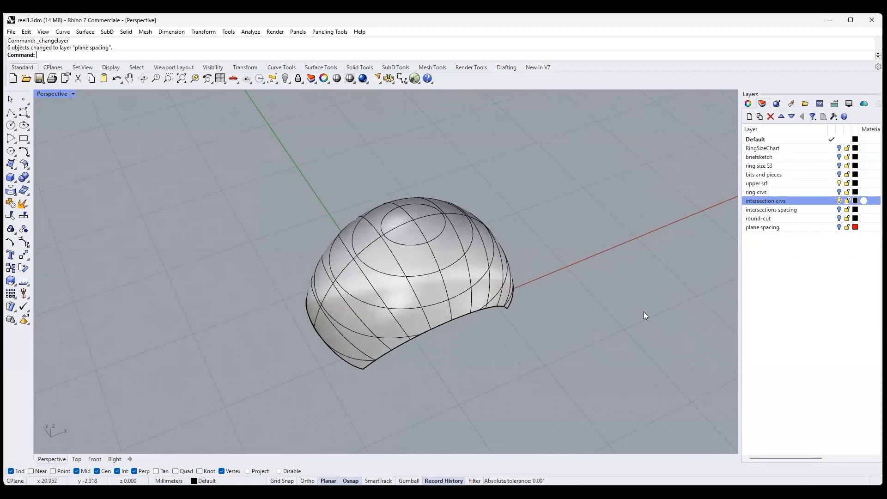
- Show the intersections spacing and round-cut layers and examine the rows of gems on the dome surface
click(839, 209)
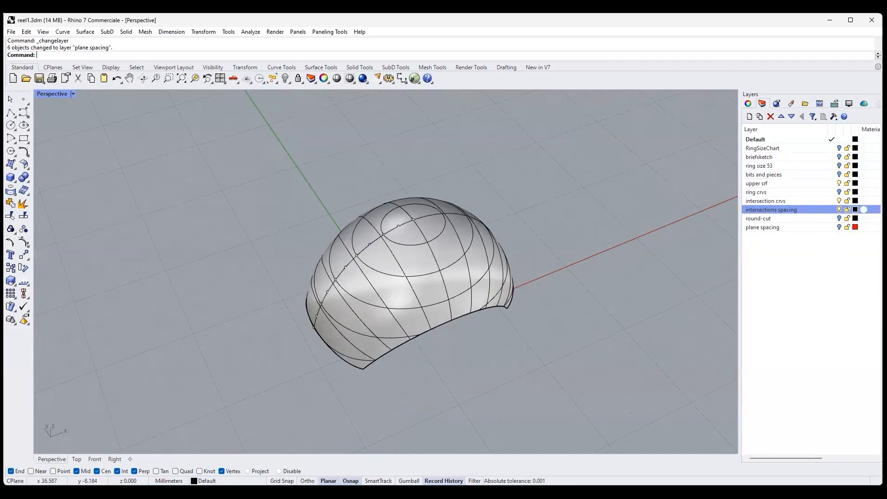
click(840, 220)
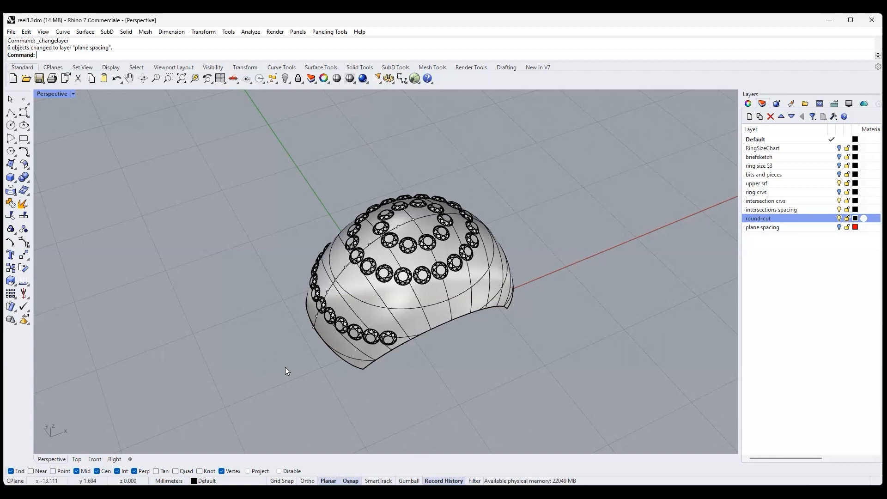
right_drag(469, 346, 518, 338)
scroll(369, 281, up, 3)
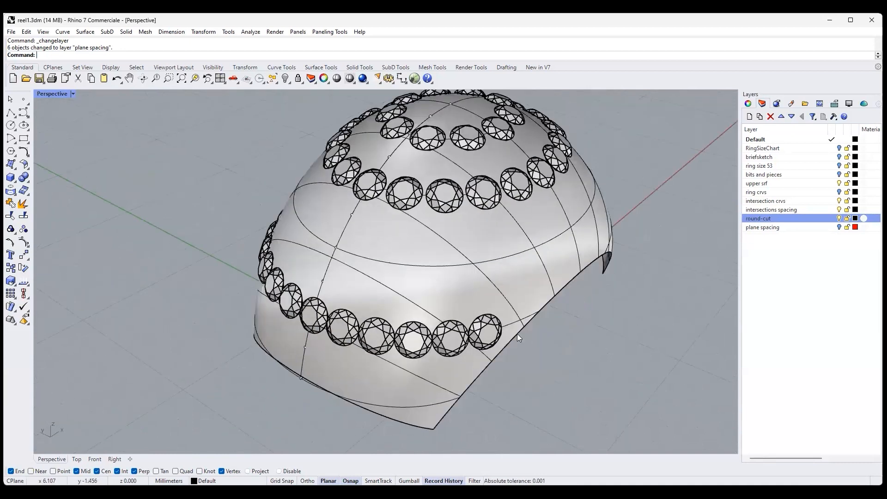
right_drag(596, 344, 459, 274)
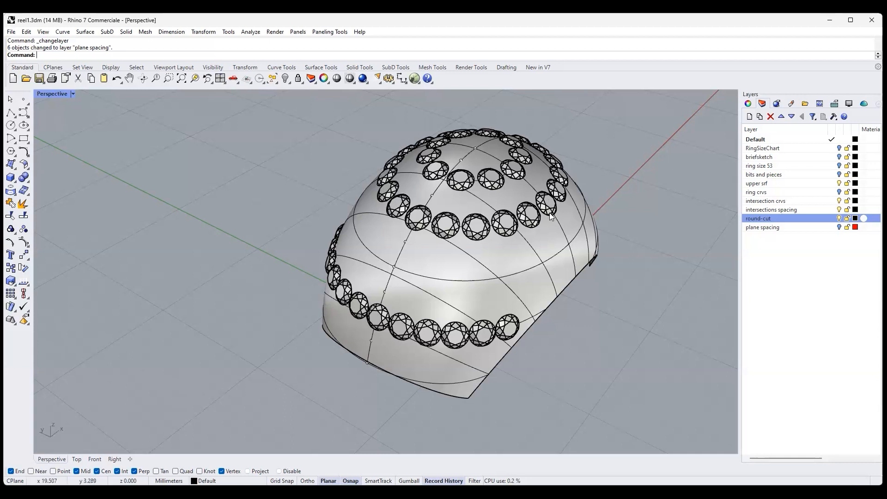
mouse_move(633, 329)
right_down()
mouse_move(595, 317)
mouse_move(588, 341)
mouse_move(628, 319)
right_up()
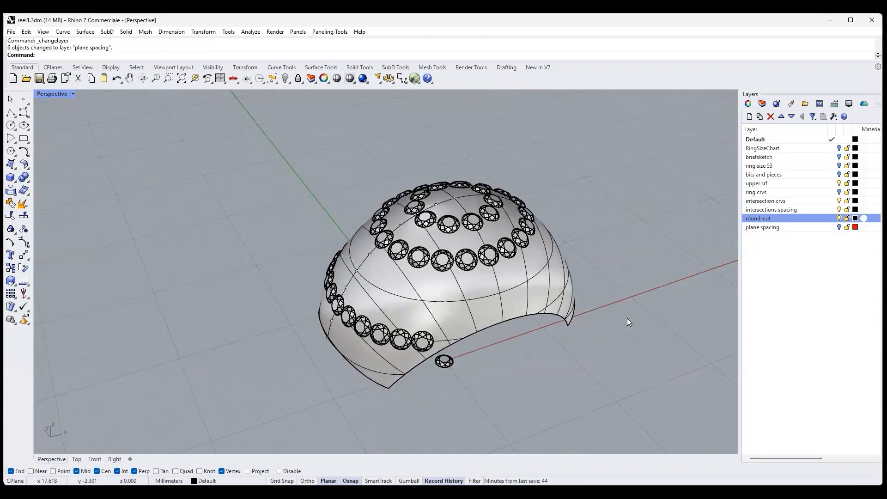
scroll(687, 325, up, 2)
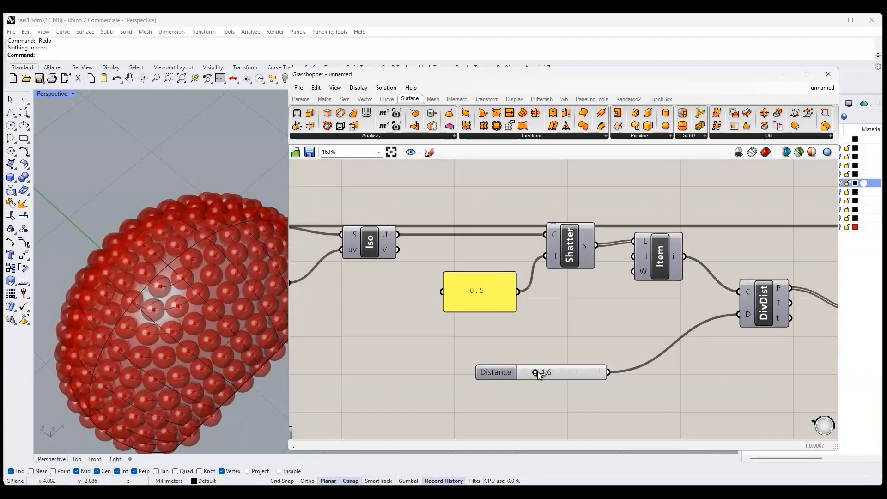
- Raise the Distance value that feeds the DivDist component in Grasshopper
drag(537, 374, 548, 376)
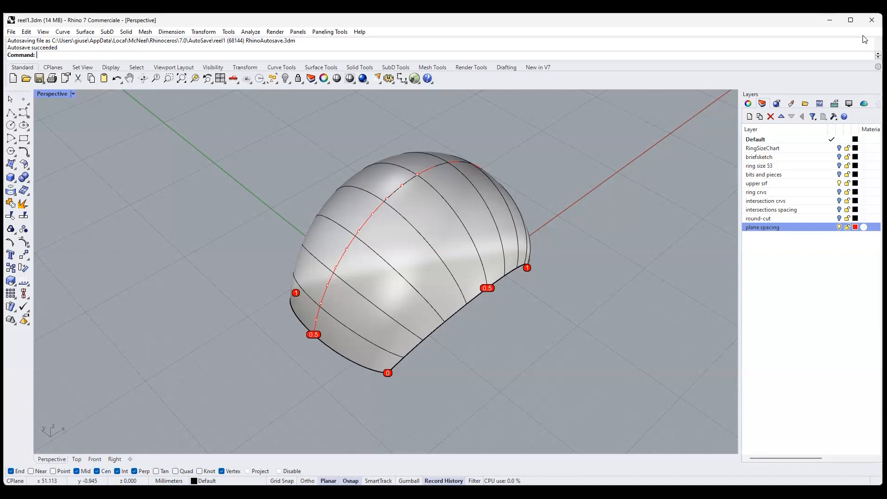
- Display the control points of the upper ring surface in Rhino to examine its structure, and turn them off again
click(388, 250)
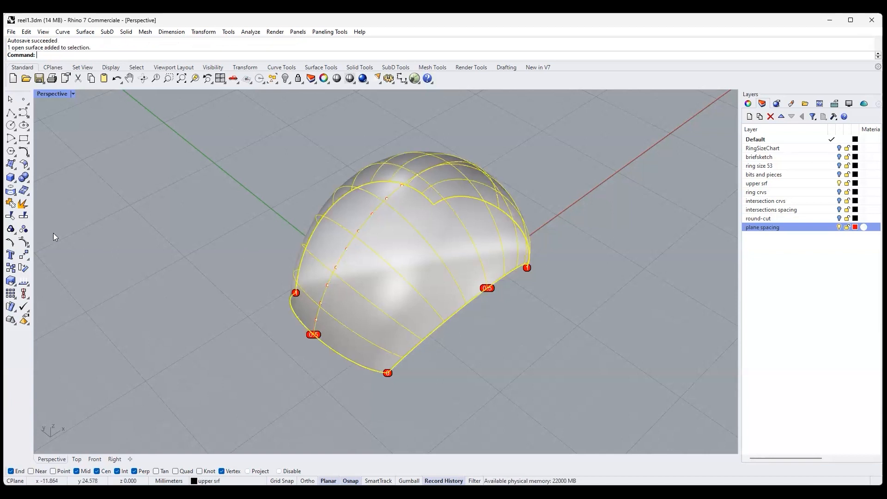
click(22, 239)
mouse_move(681, 308)
right_down()
mouse_move(630, 288)
mouse_move(622, 373)
mouse_move(616, 319)
mouse_move(630, 292)
mouse_move(723, 277)
mouse_move(673, 306)
right_up()
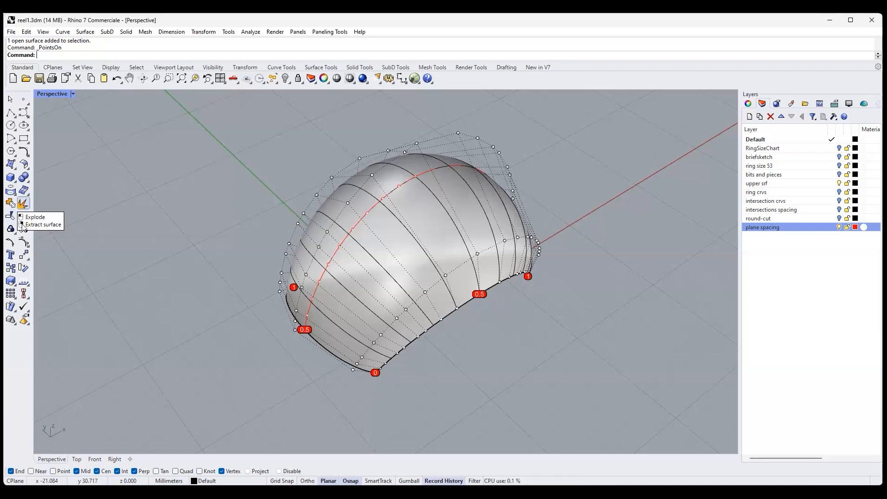
key(F11)
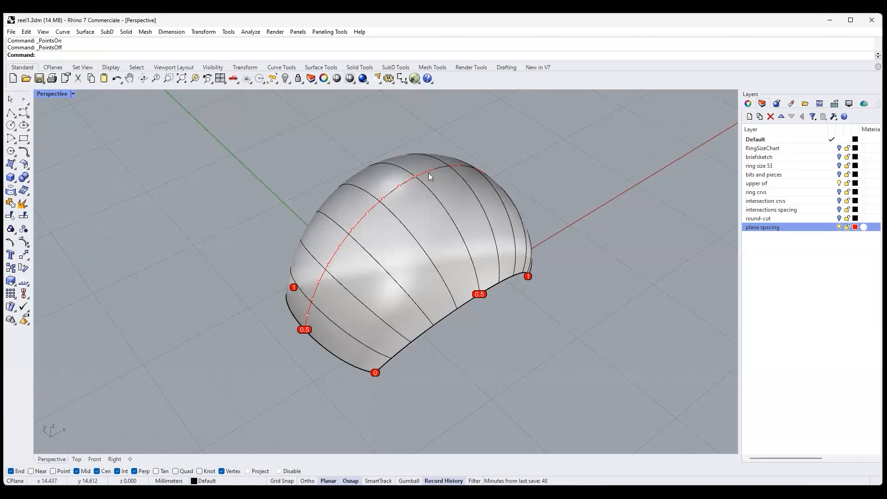
click(373, 206)
click(402, 233)
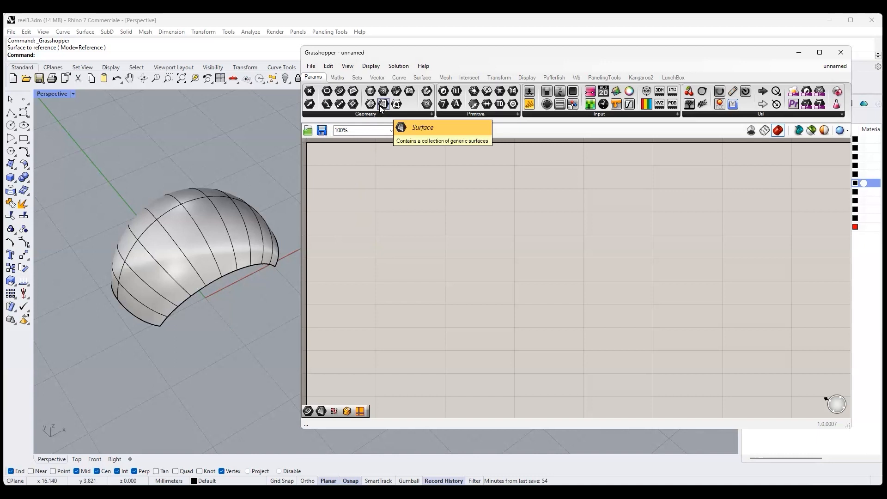
- Place a Surface parameter on the Grasshopper canvas and reference the upper ring surface as its single surface
drag(387, 105, 388, 214)
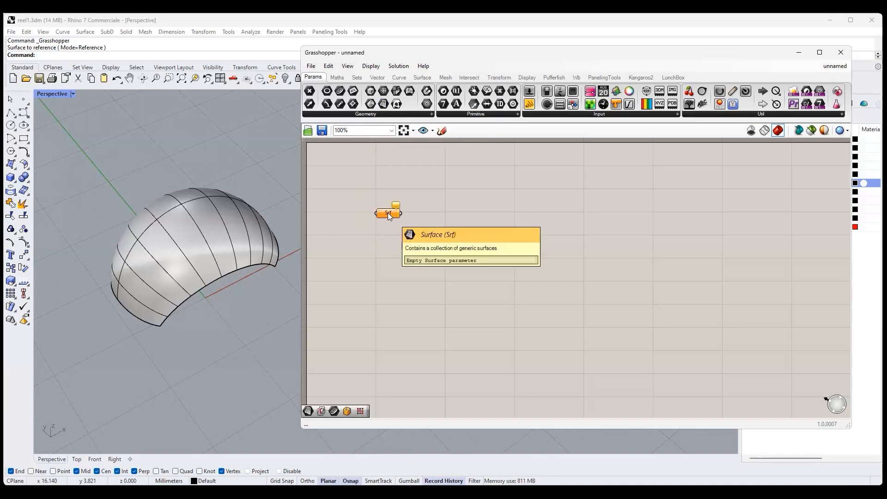
right_click(388, 212)
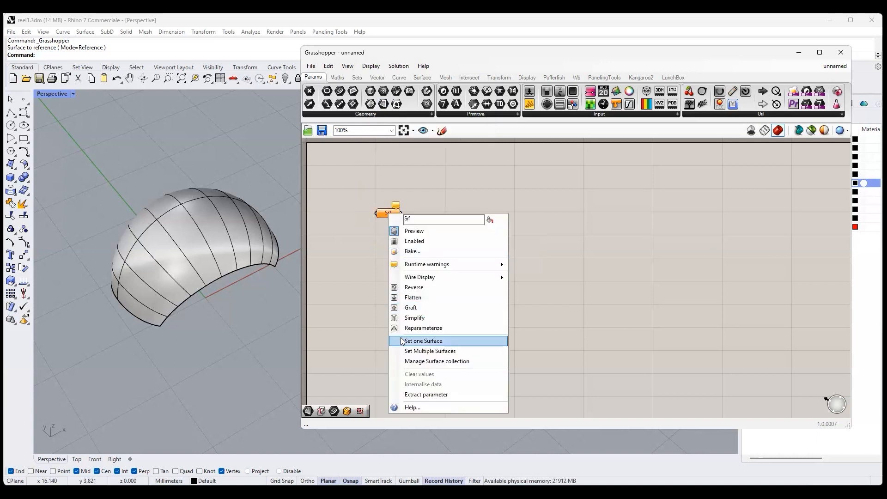
click(218, 253)
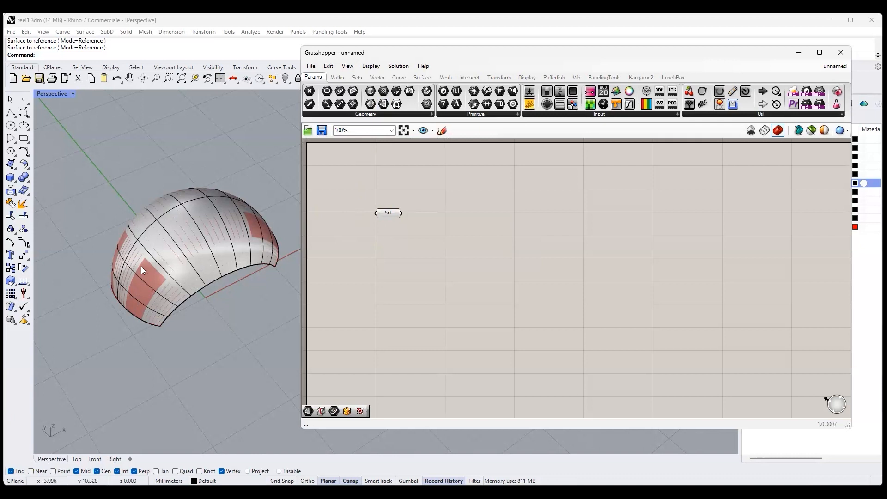
- Check the U and V domains of the upper ring surface in its Rhino object description
click(184, 273)
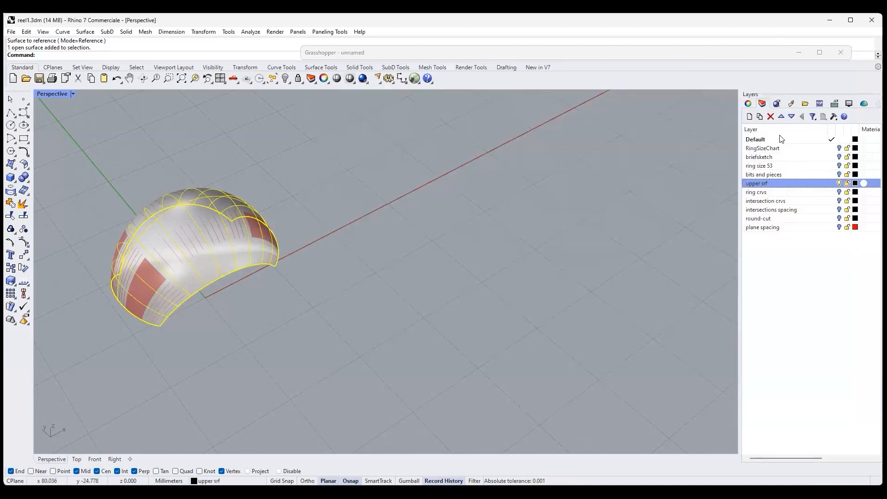
click(813, 334)
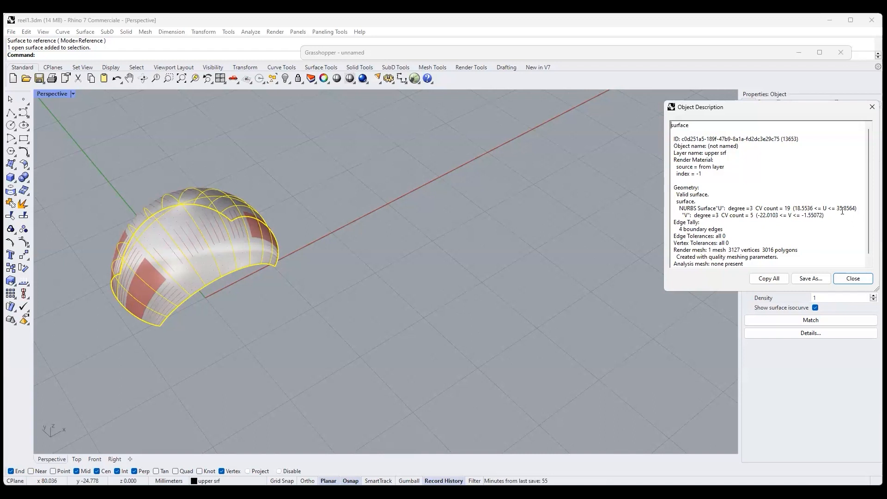
click(853, 279)
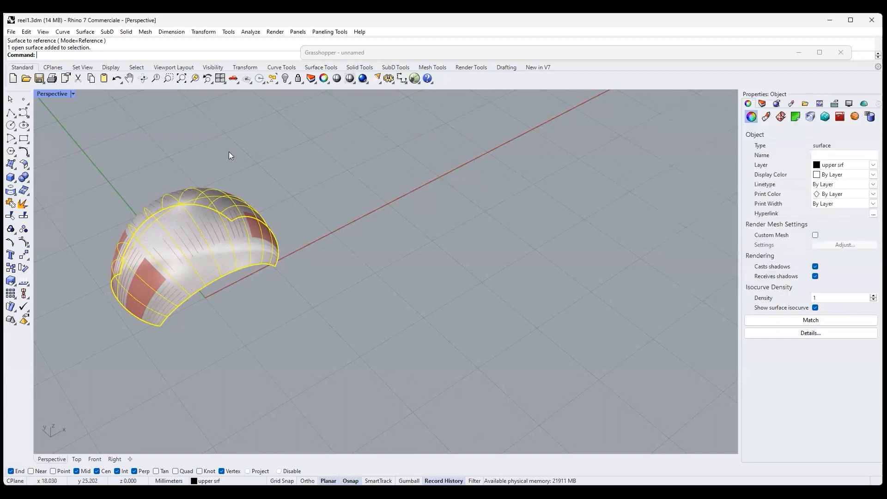
text(R)
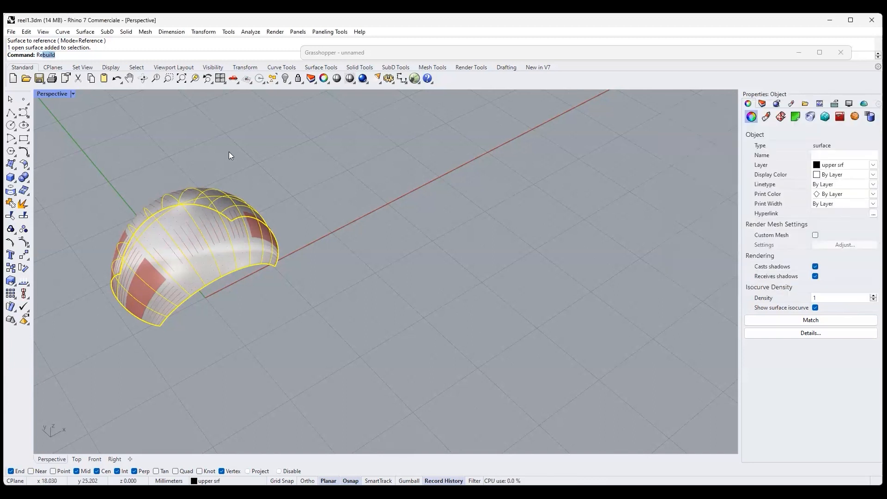
text(eparameterize)
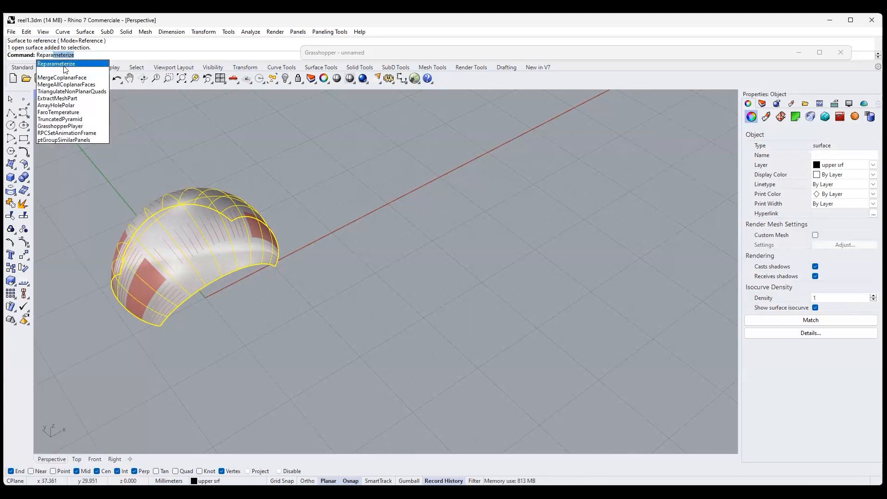
click(59, 65)
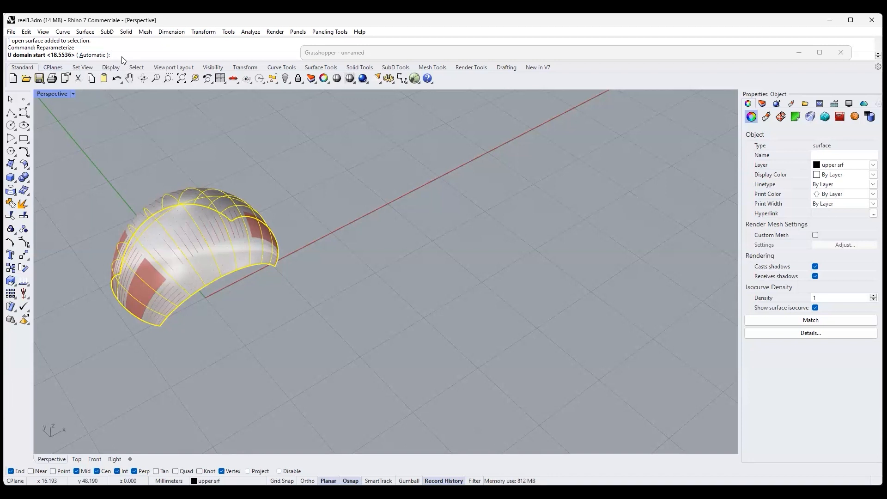
key(Escape)
- Return to Grasshopper and reparameterize the Surface parameter
double_click(435, 53)
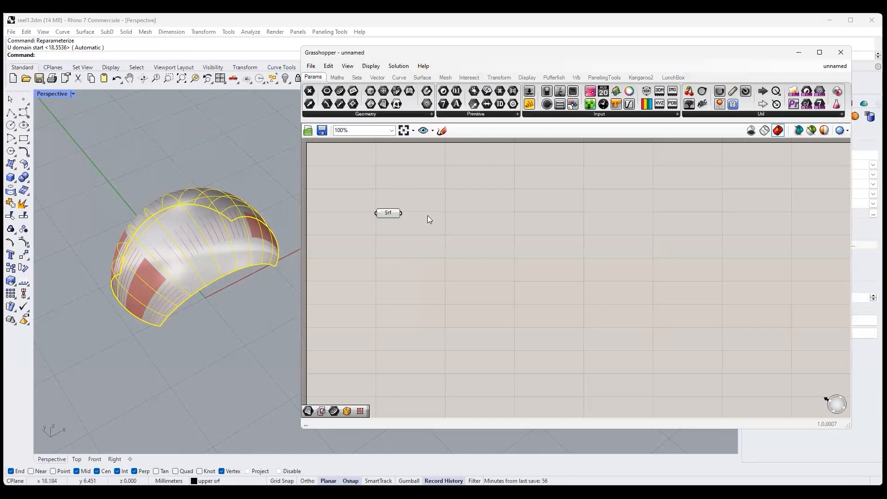
right_click(393, 217)
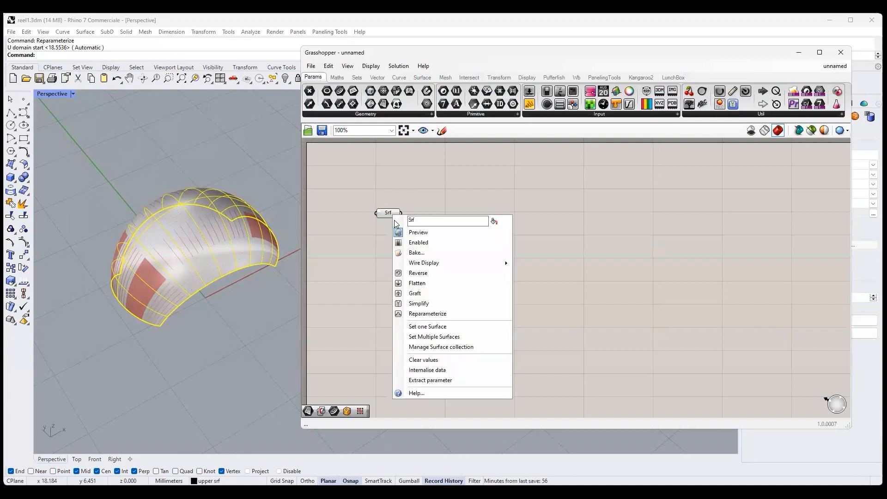
click(419, 314)
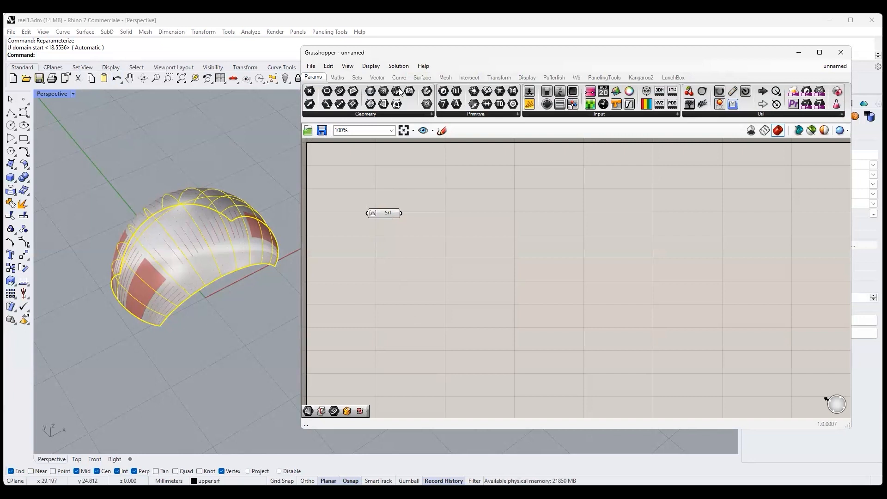
- Hide the upper srf layer in Rhino and place the Grasshopper window beside the model
drag(669, 57, 556, 86)
click(762, 103)
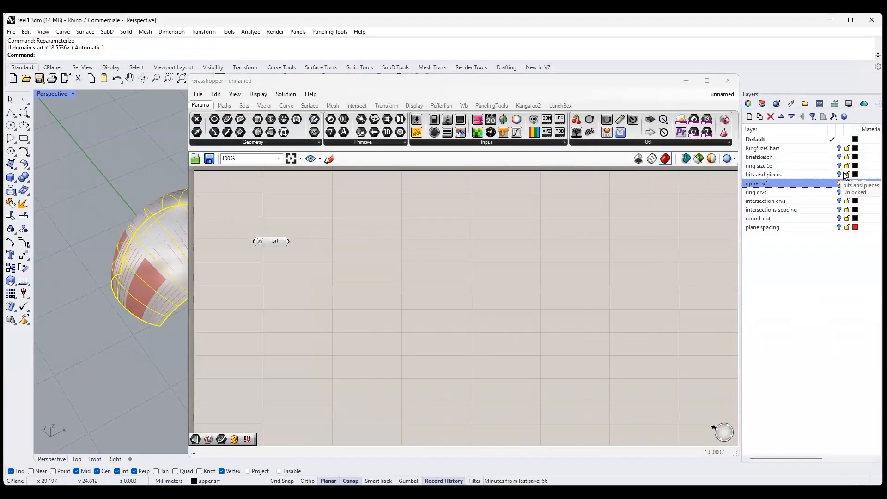
click(839, 184)
drag(467, 79, 568, 72)
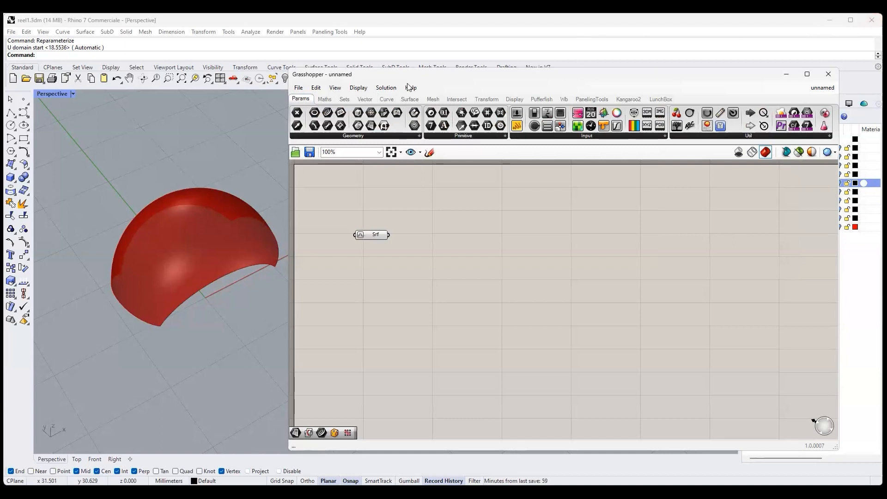
- Add an Iso Curve component in Grasshopper and connect the Surface parameter to its S input
click(384, 100)
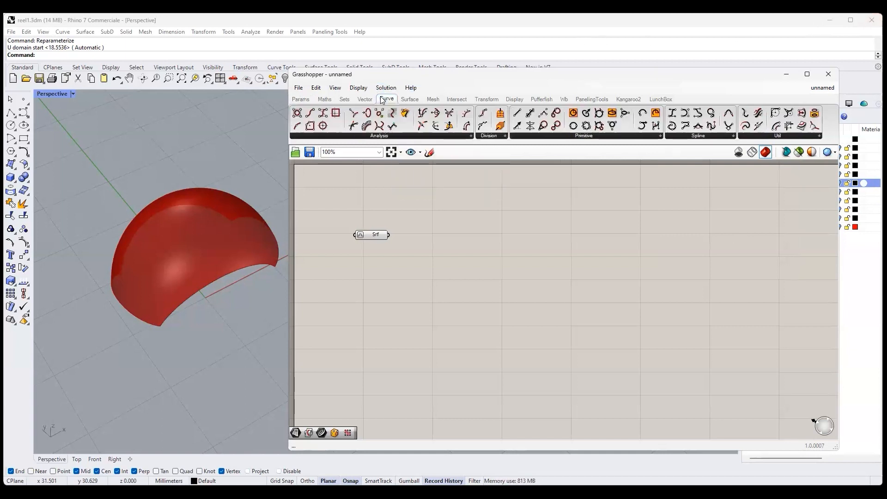
click(699, 136)
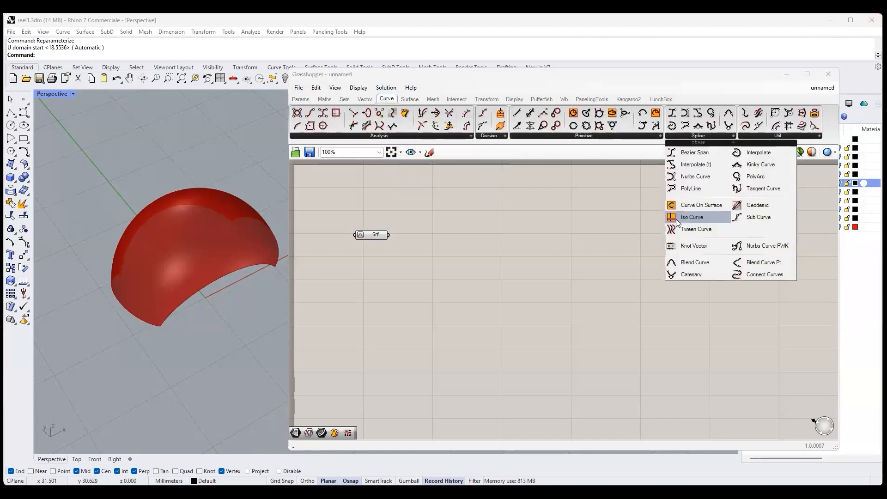
drag(692, 217, 463, 251)
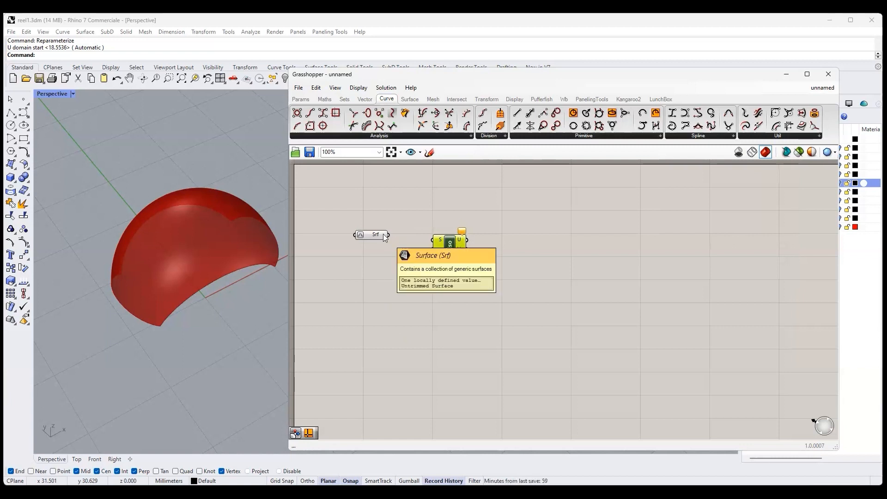
drag(389, 235, 434, 239)
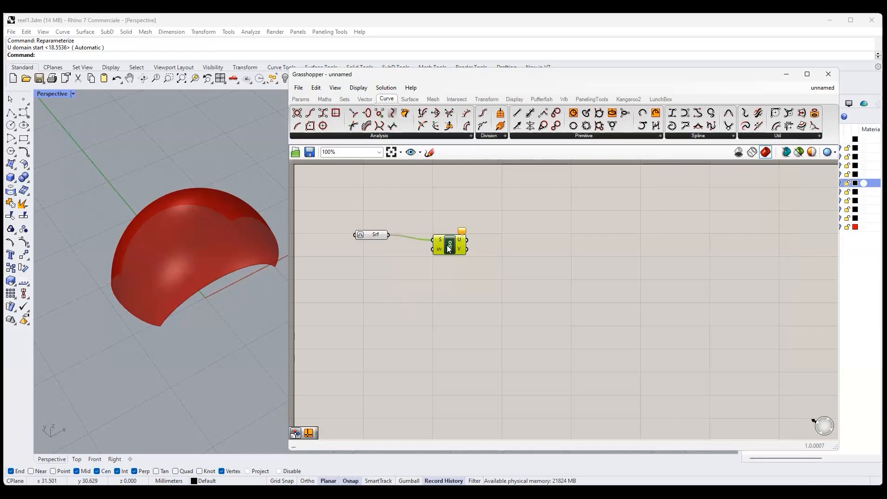
mouse_move(449, 248)
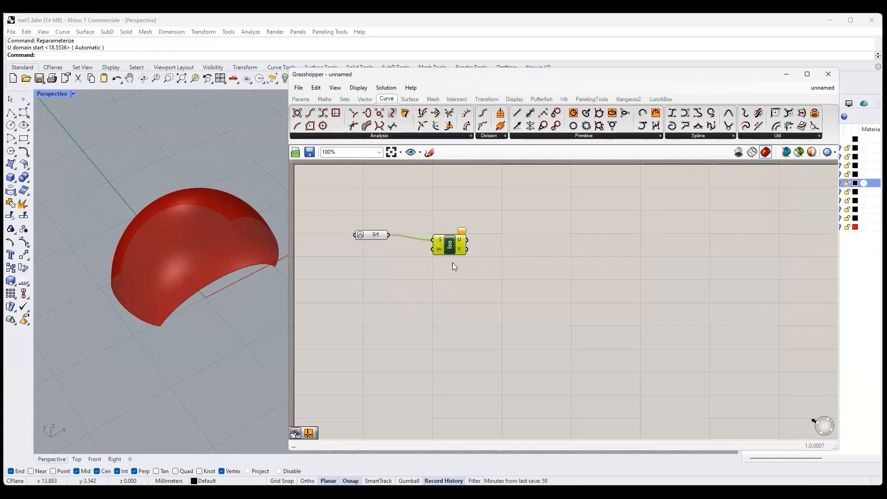
click(301, 99)
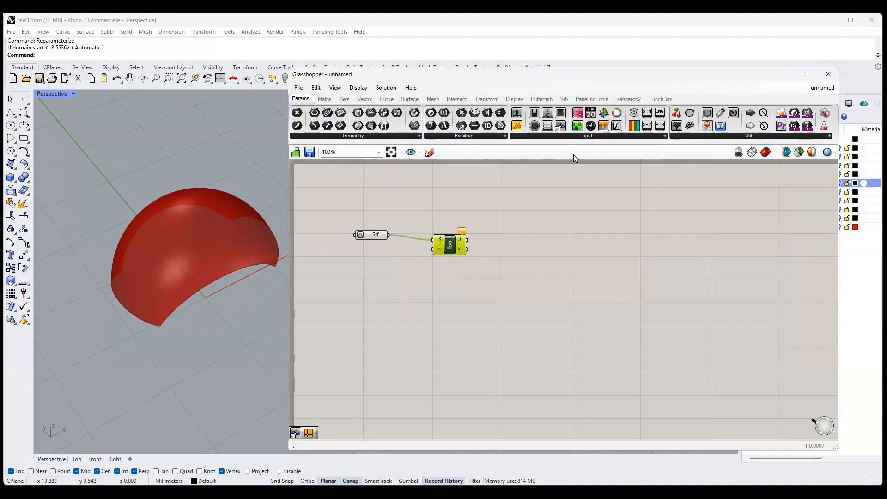
click(518, 126)
click(371, 279)
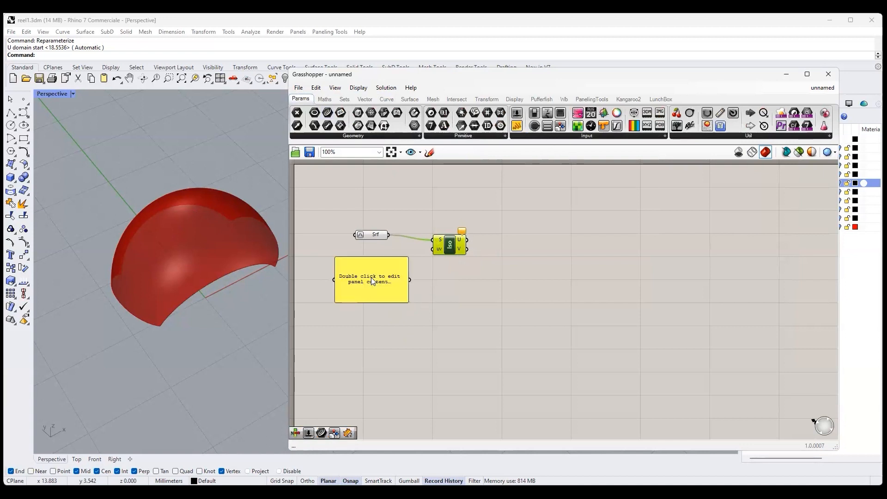
double_click(372, 280)
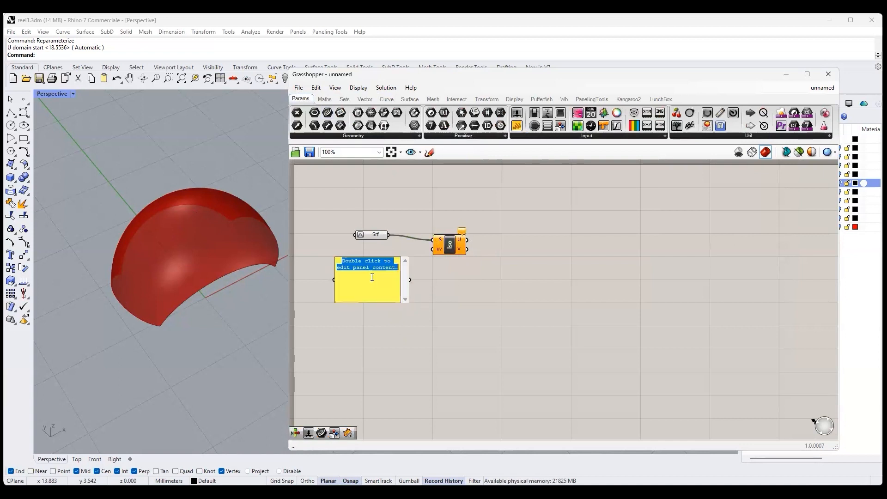
text(0.6,0.5)
key(Escape)
key(Delete)
- Add a panel containing 0.5,0.5 and connect it to the Iso Curve component's uv input
click(517, 126)
click(362, 269)
double_click(362, 270)
text(0.5,0.5)
click(402, 267)
drag(402, 267, 451, 241)
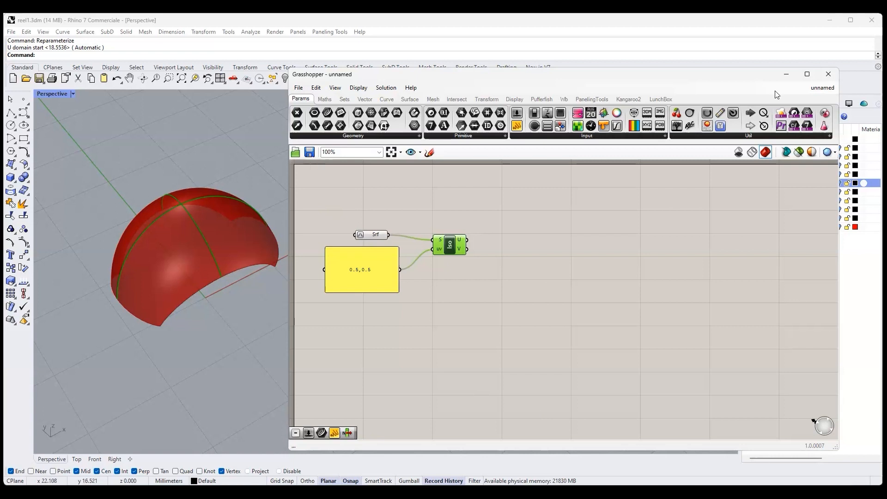
- Collapse the Grasshopper window and turn on the upper srf layer in Rhino
double_click(703, 71)
click(561, 92)
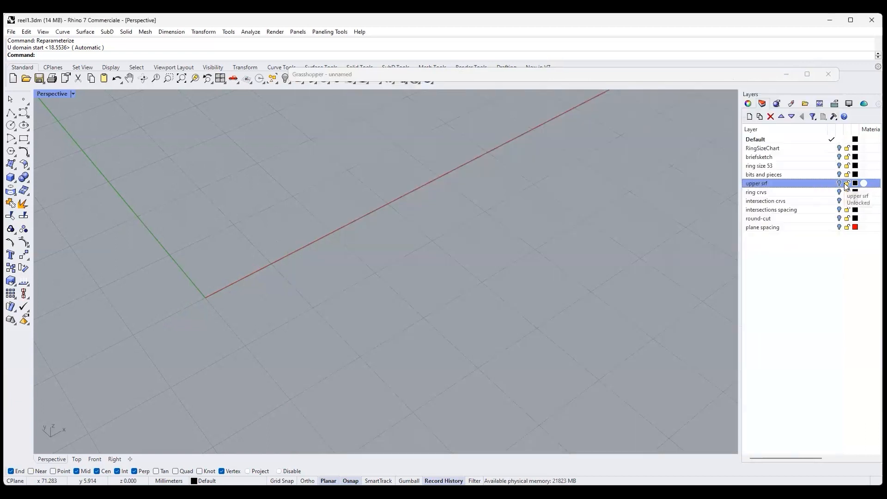
click(839, 183)
scroll(459, 313, down, 4)
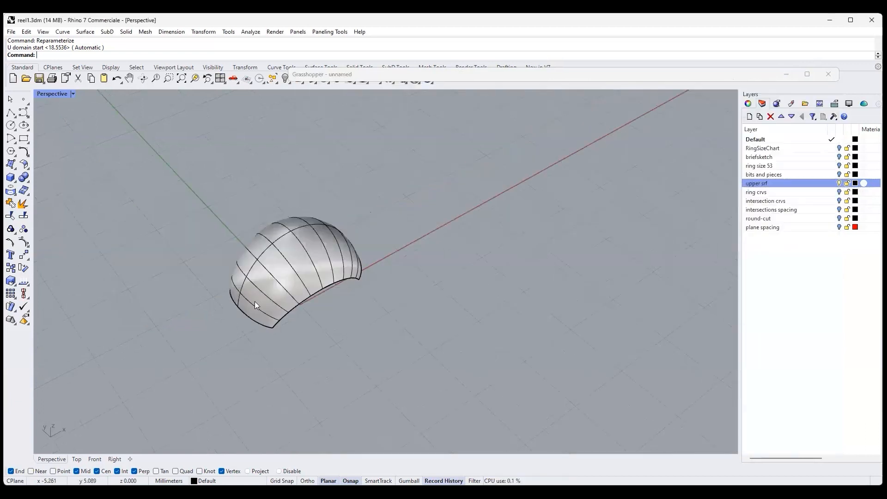
scroll(254, 301, up, 6)
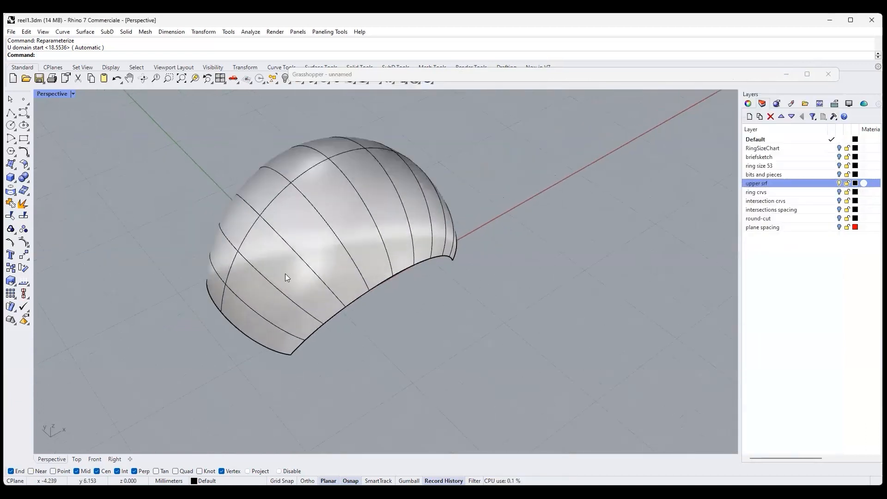
- Set the Perspective viewport to Ghosted and examine that display mode's U and V isocurve color settings for surfaces
click(51, 93)
click(58, 160)
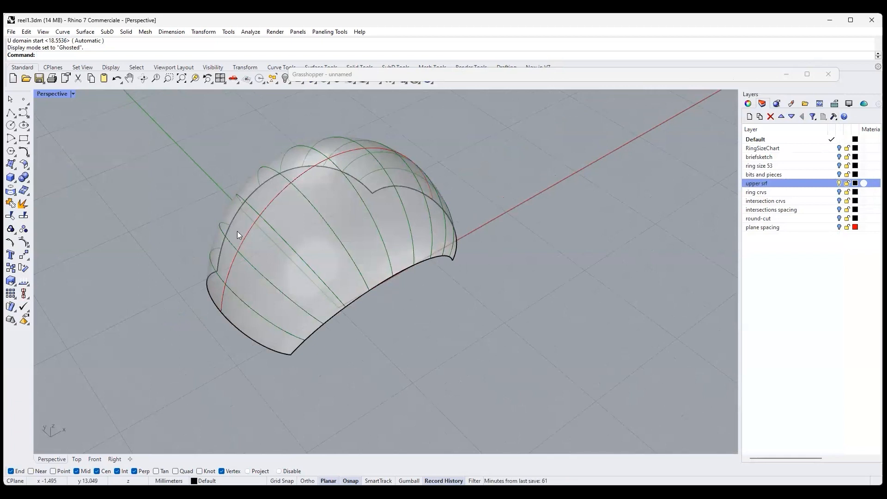
click(51, 93)
click(102, 447)
click(326, 288)
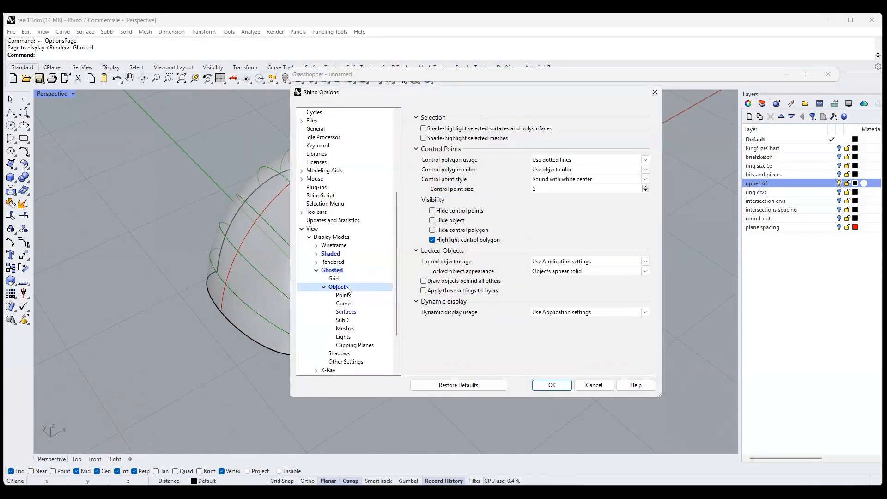
click(351, 316)
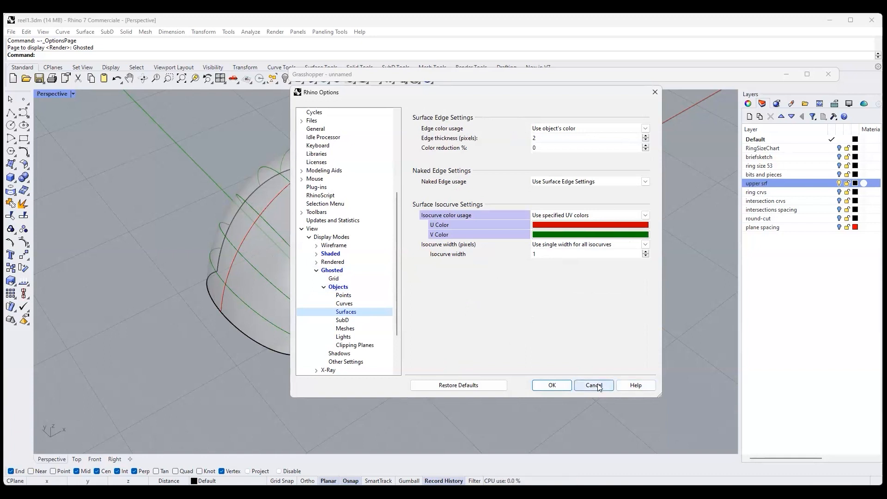
click(550, 385)
- Set the Perspective viewport to Wireframe and expand the Grasshopper window, keeping the surface in view beside it
click(72, 94)
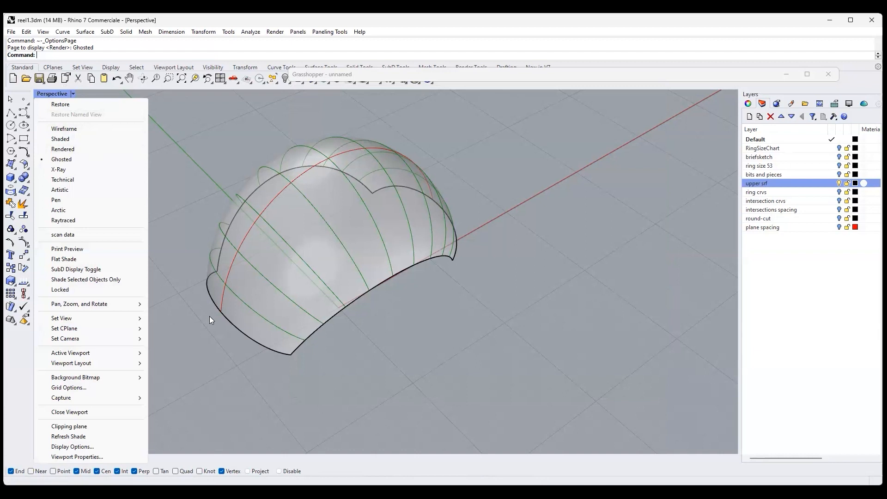
click(80, 129)
click(765, 154)
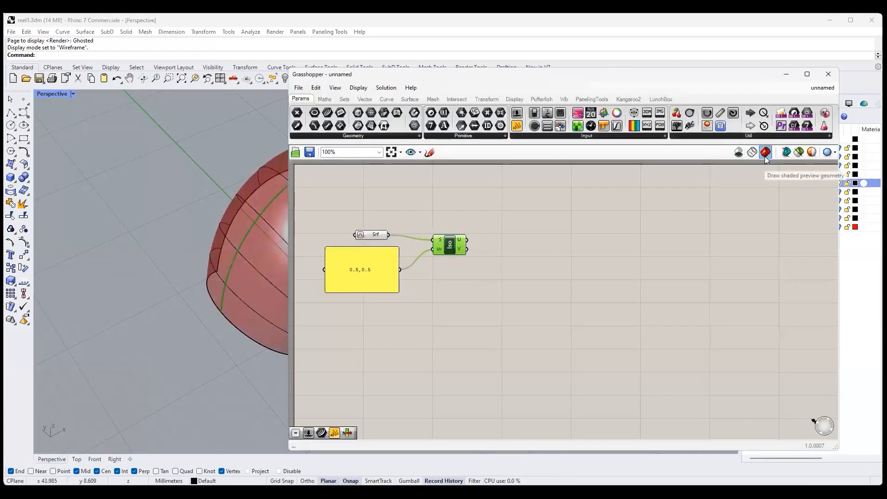
scroll(277, 278, down, 2)
shift+right_drag(276, 278, 177, 281)
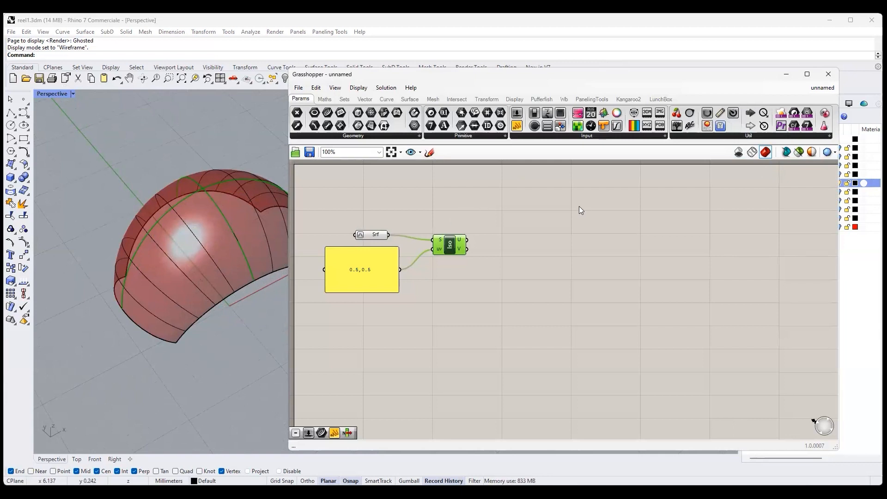
- Check the U isocurve with a temporary Curve parameter on the Iso Curve's U output, and delete that parameter
click(327, 113)
click(501, 233)
drag(467, 240, 491, 232)
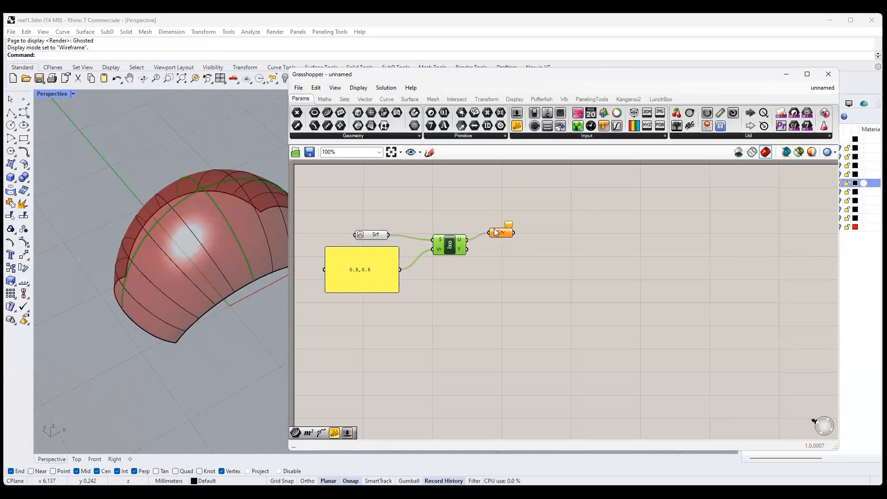
click(499, 233)
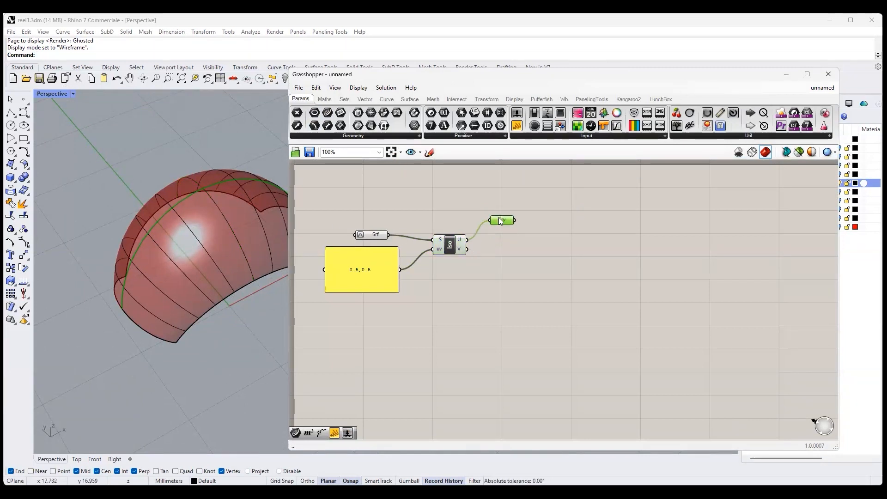
key(Delete)
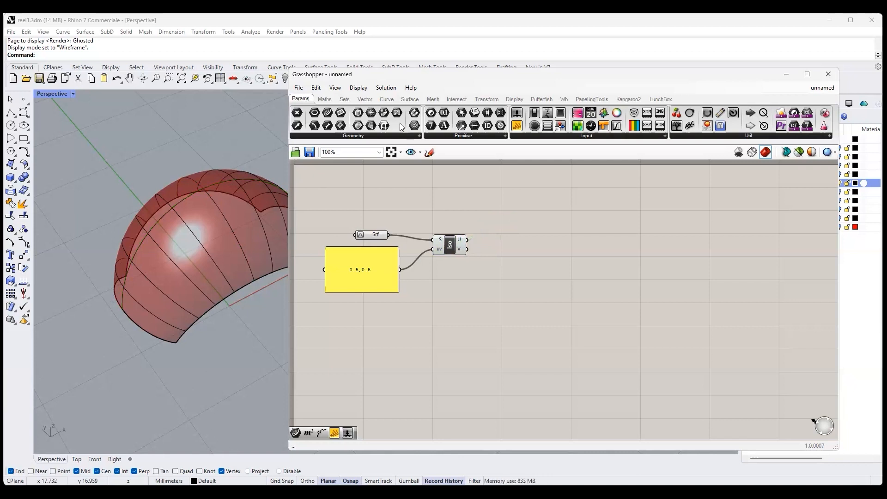
- Add a Shatter component and connect the Iso Curve's U output to its C input
click(387, 99)
drag(483, 125, 549, 231)
drag(467, 239, 543, 250)
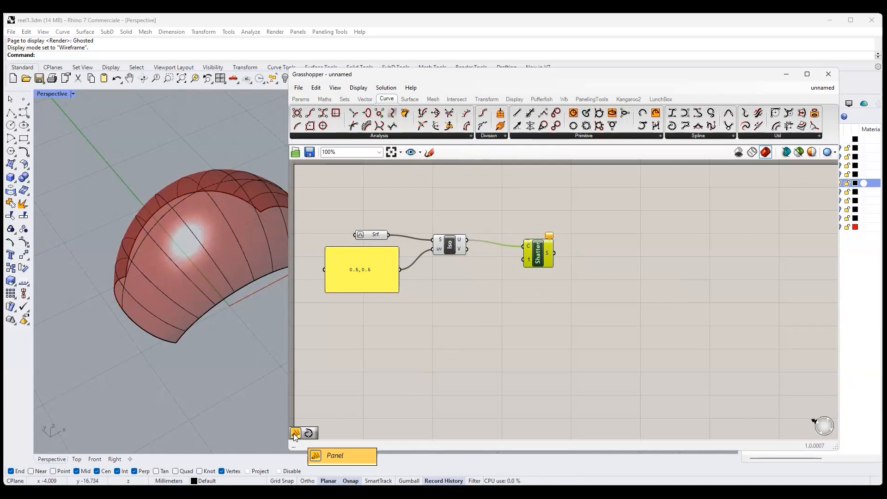
- Add a panel containing 0.5, connect it to Shatter's t input, and arrange the panel and Shatter component on the canvas
drag(294, 434, 435, 290)
drag(495, 292, 502, 280)
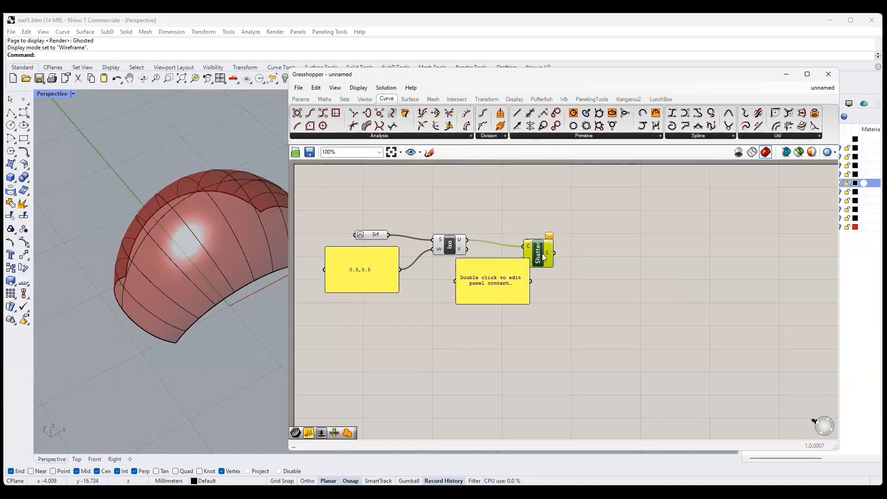
drag(543, 258, 577, 250)
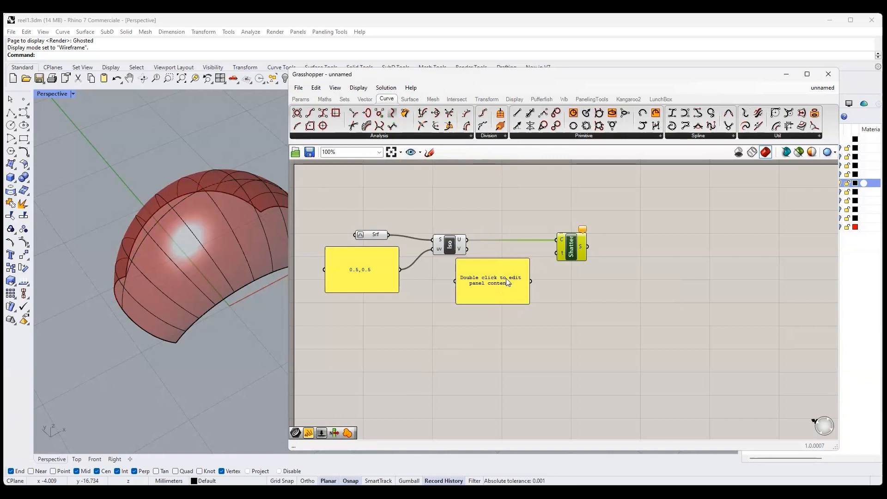
double_click(496, 284)
text(0.5)
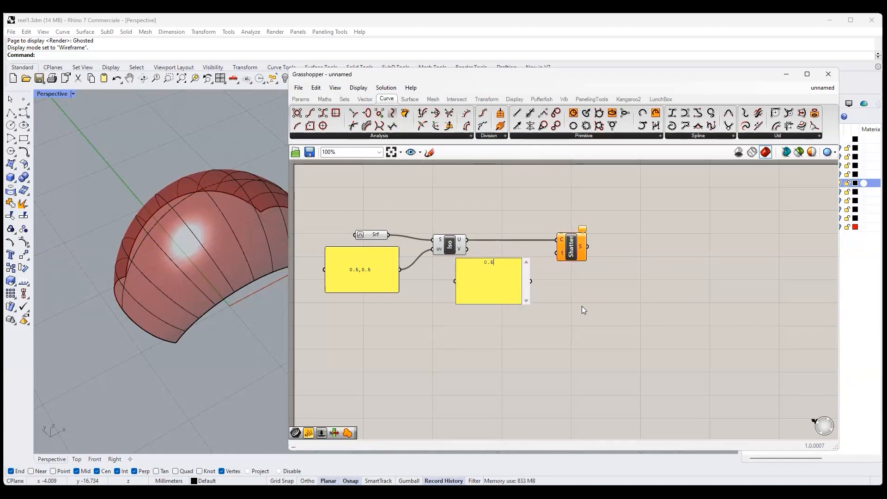
click(582, 306)
drag(532, 281, 557, 253)
drag(490, 291, 525, 288)
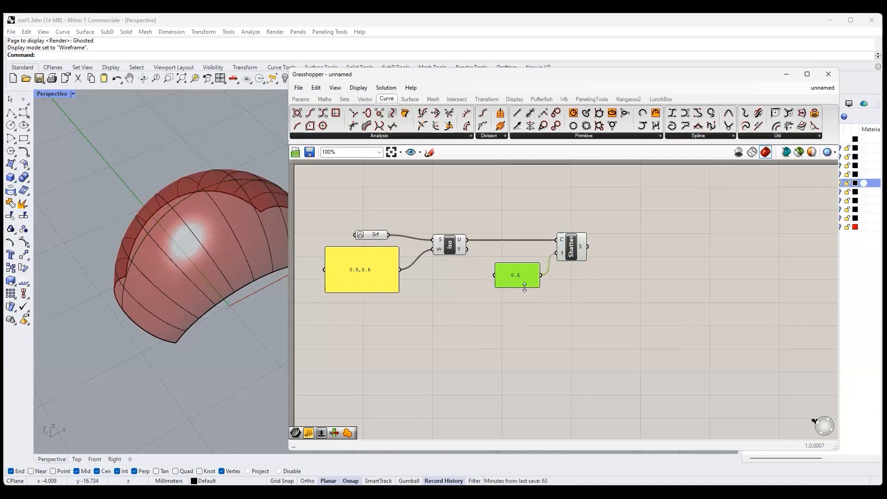
mouse_move(581, 247)
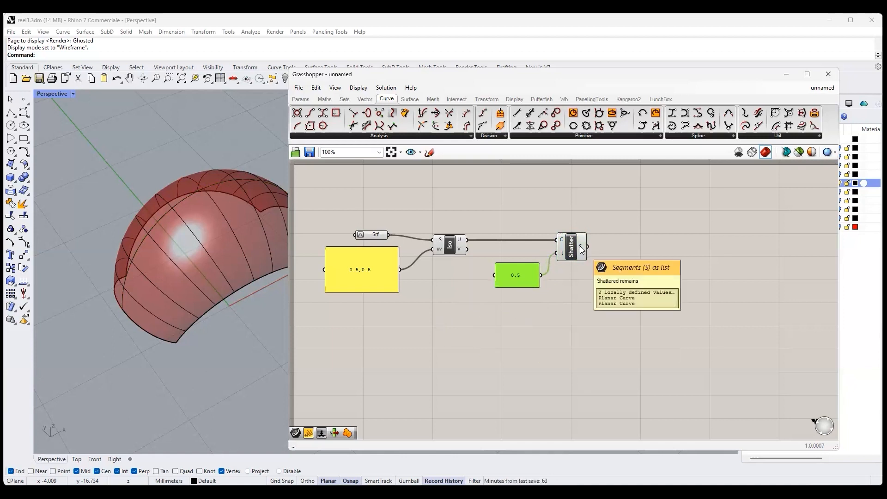
mouse_move(581, 246)
mouse_down()
mouse_move(569, 248)
mouse_move(582, 246)
mouse_up()
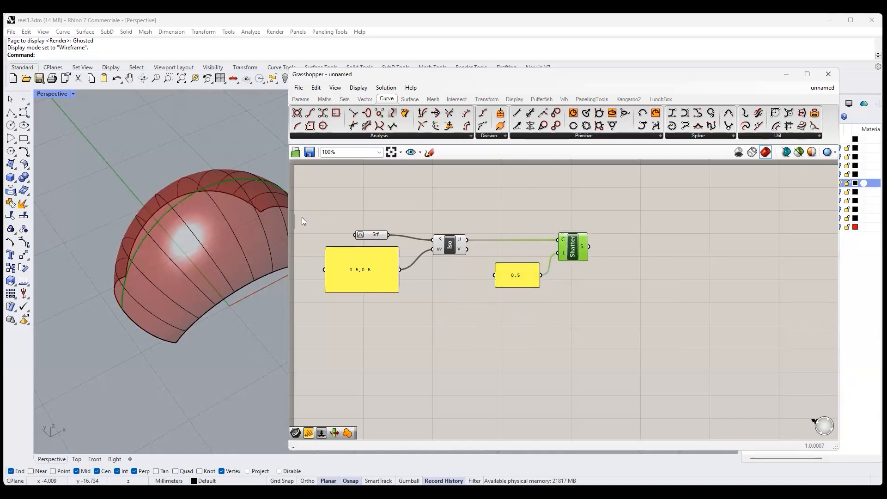
- Add a List Item component and connect Shatter's S output to its L input
click(344, 99)
click(297, 114)
click(656, 255)
mouse_move(586, 247)
drag(603, 247, 638, 247)
mouse_move(657, 258)
mouse_down()
mouse_move(632, 258)
mouse_move(651, 258)
mouse_up()
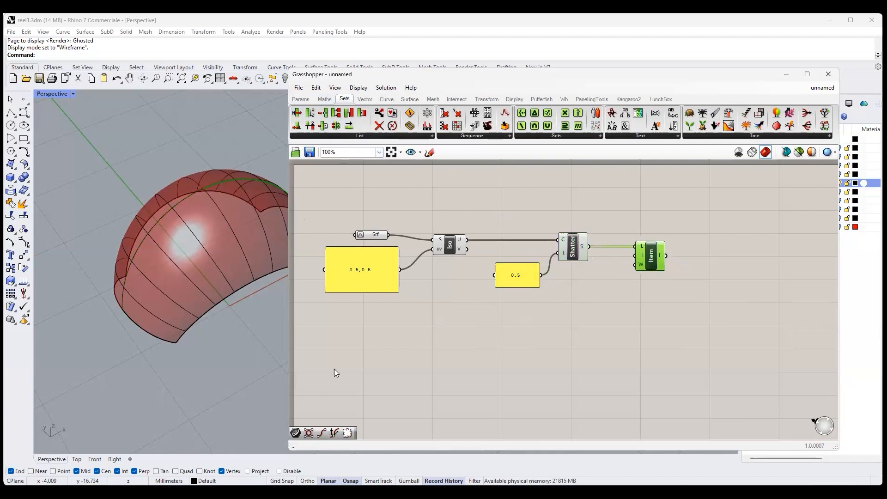
- Inspect the shattered curve list with a temporary panel on Shatter's S output, and delete the panel
click(300, 99)
click(517, 126)
click(619, 289)
drag(589, 247, 641, 307)
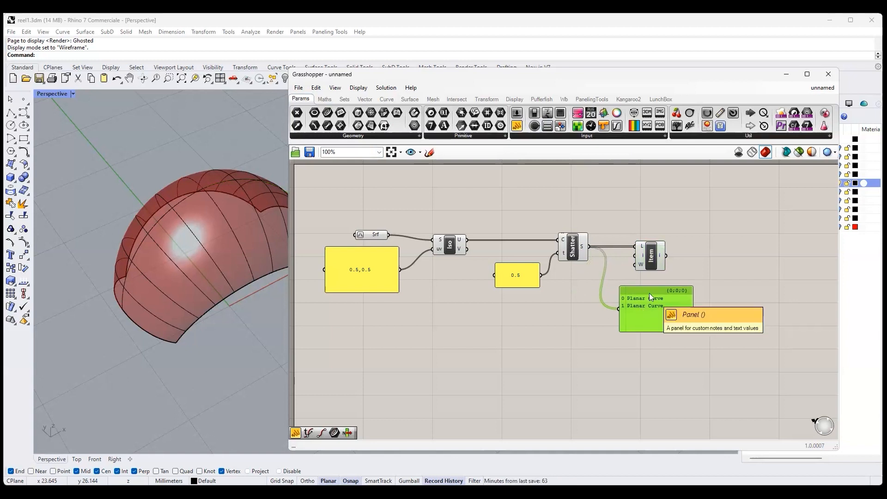
key(Delete)
double_click(706, 331)
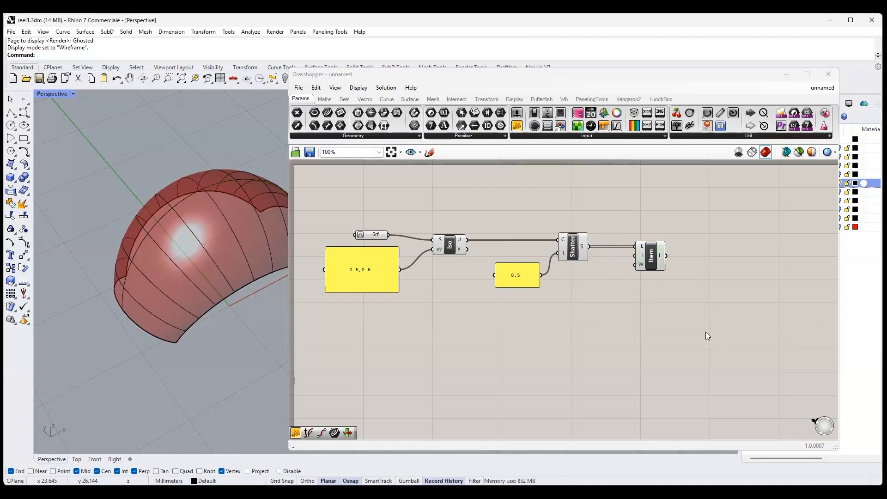
- Move the List Item component closer to Shatter and set its index to 1
drag(659, 257, 635, 254)
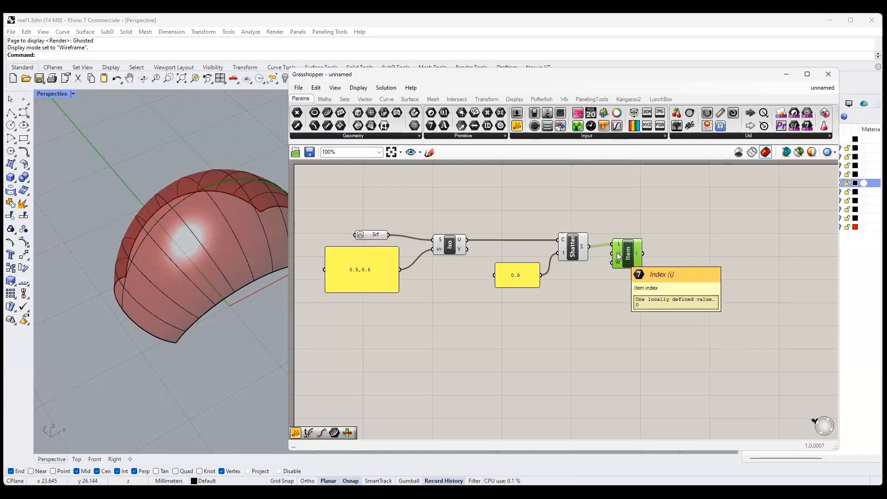
right_click(619, 256)
mouse_move(665, 345)
text(1)
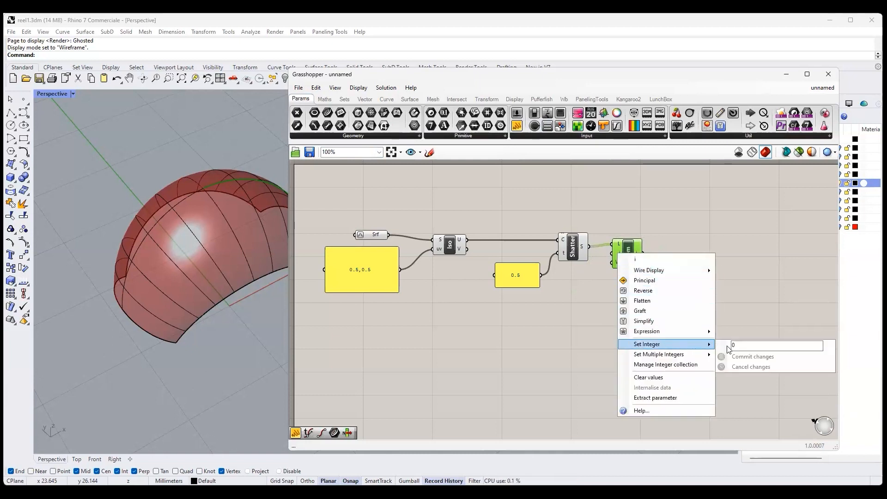
click(722, 357)
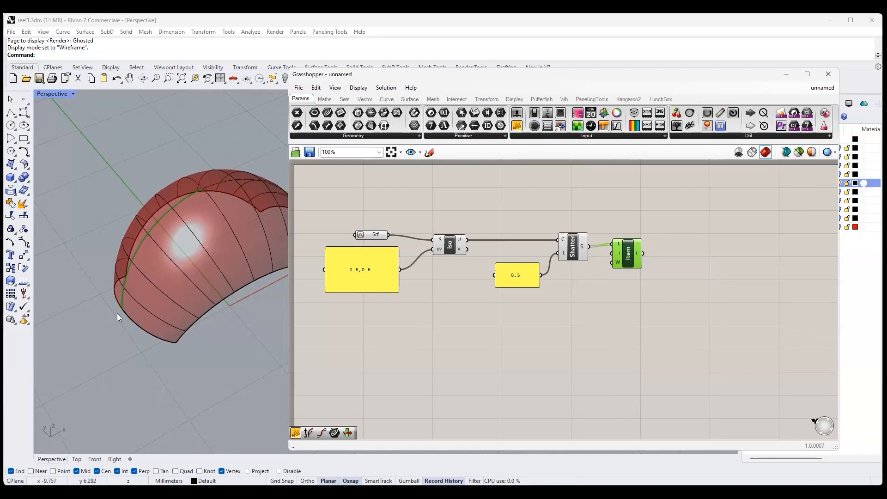
- Check the half curve's start point with temporary End Points and Point components on the List Item output, and delete both
click(388, 99)
drag(310, 115, 666, 236)
drag(679, 236, 678, 220)
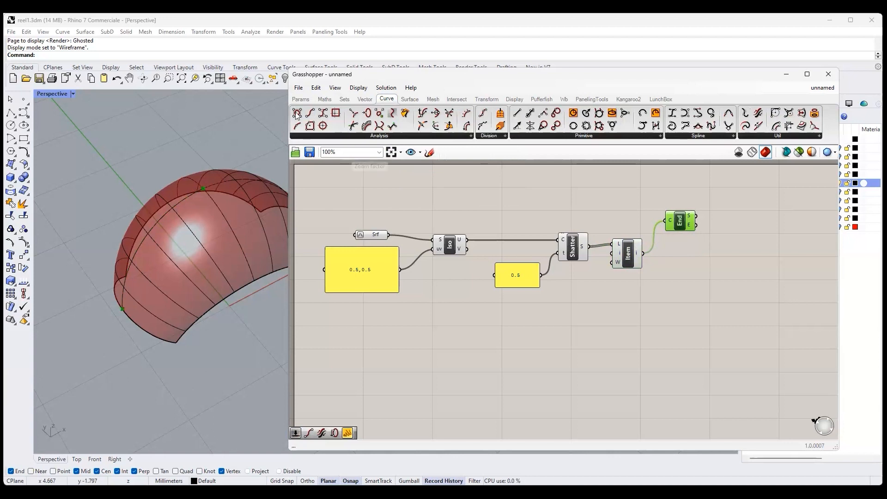
click(305, 100)
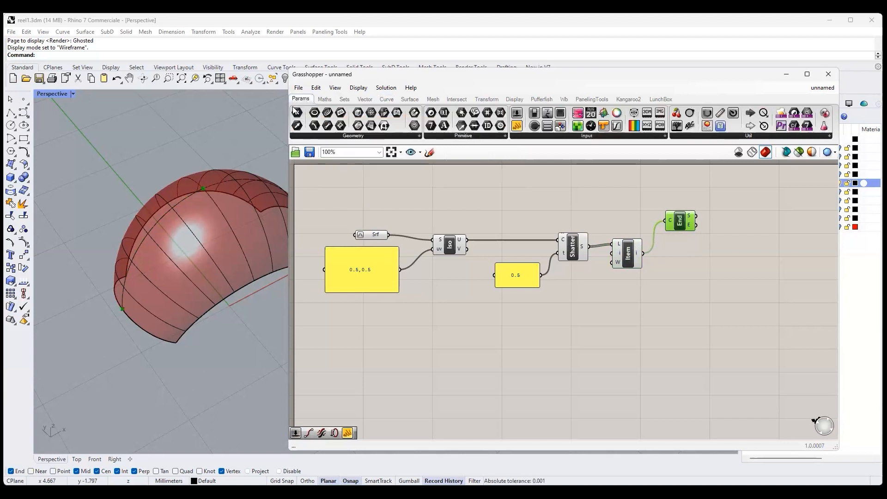
drag(297, 113, 732, 213)
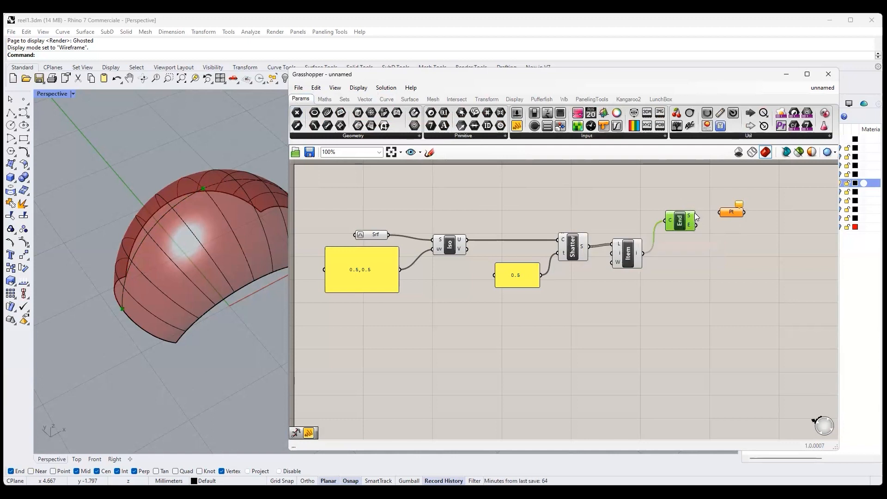
click(732, 213)
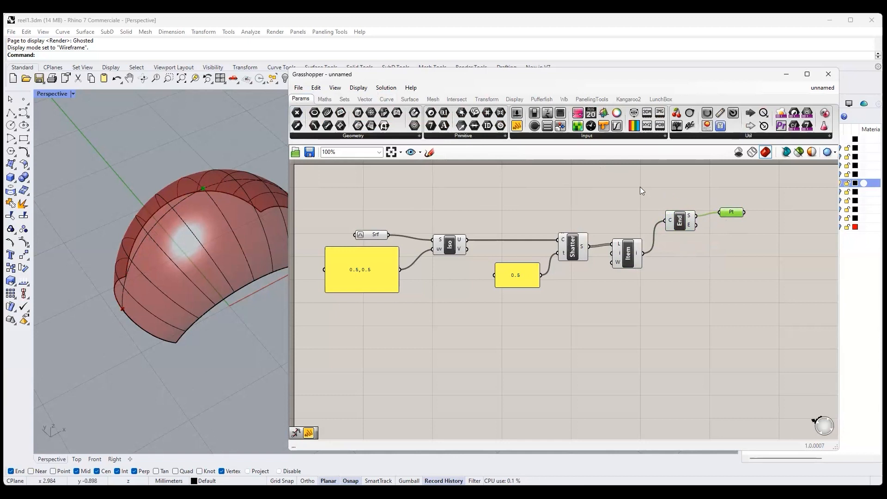
drag(641, 187, 776, 237)
key(Delete)
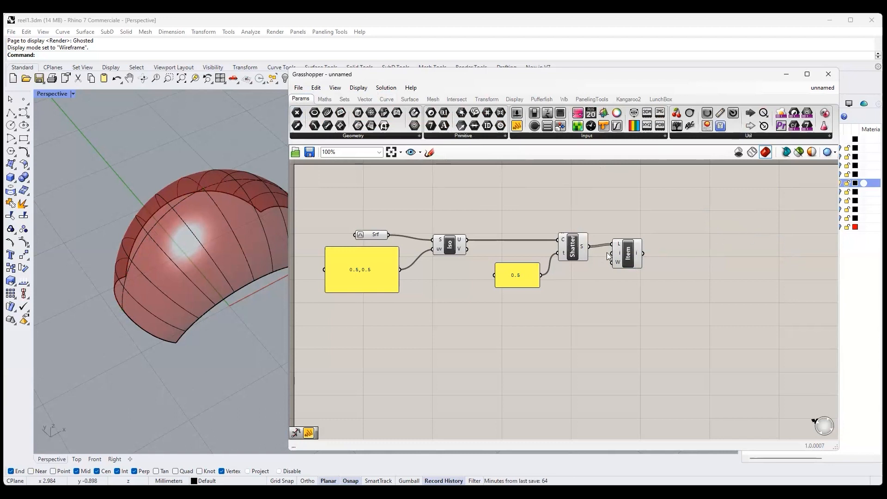
- Add a Divide Distance component and connect the List Item output to its C input
click(627, 256)
click(388, 99)
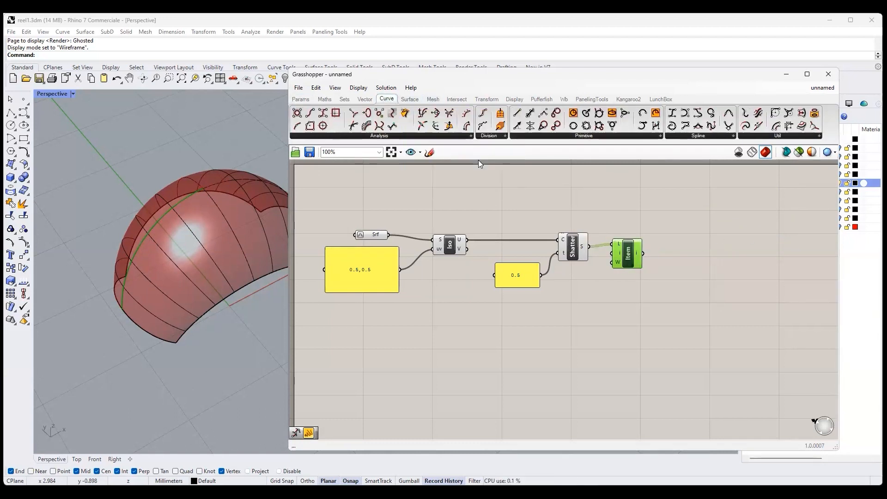
click(488, 136)
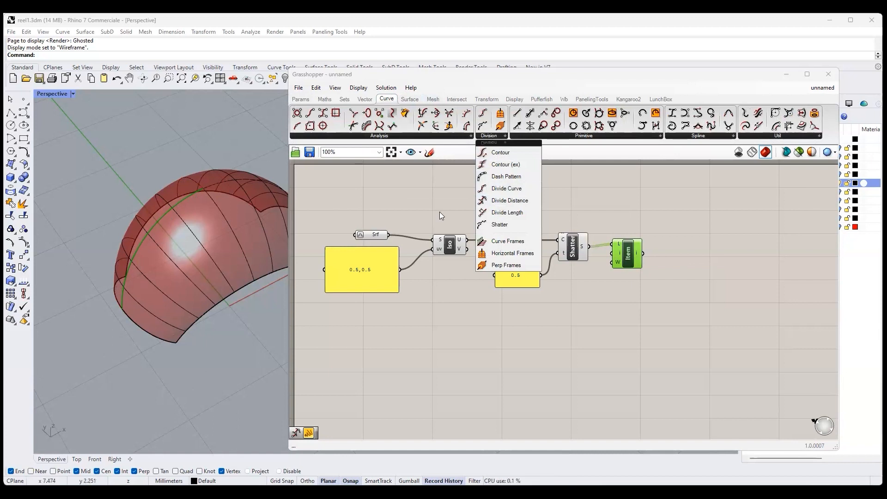
click(497, 201)
click(693, 282)
drag(676, 275, 643, 253)
- Add a number slider with one decimal digit and a range from 1 to 5
click(301, 99)
drag(517, 113, 519, 335)
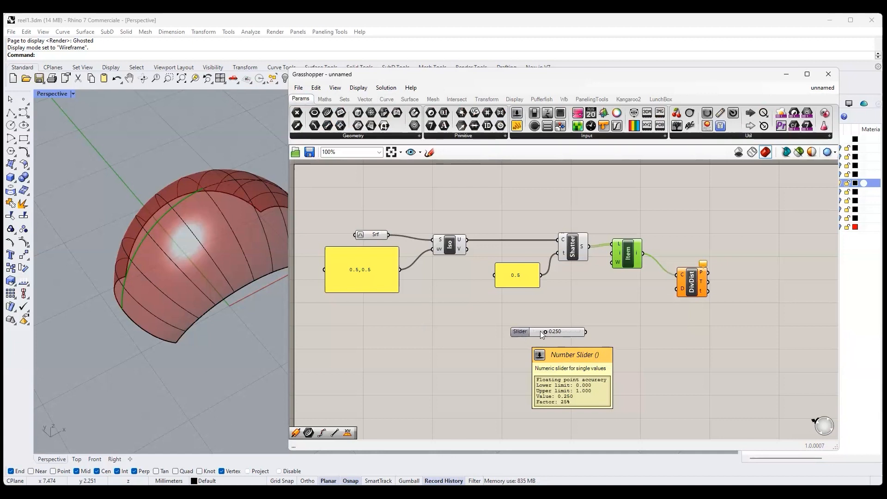
double_click(547, 330)
click(515, 331)
double_click(515, 331)
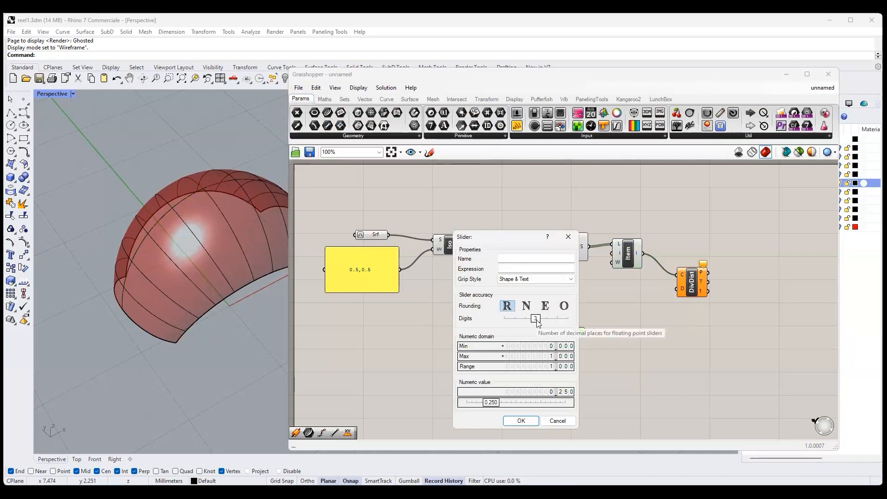
drag(536, 319, 514, 318)
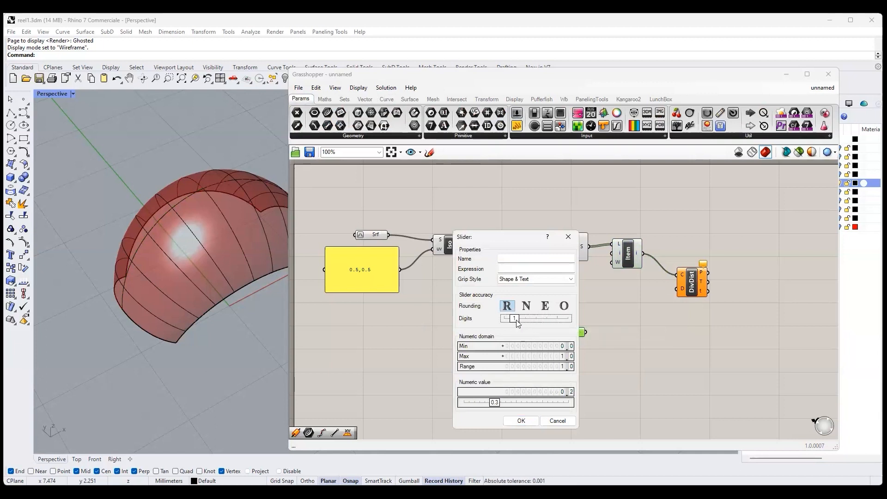
double_click(548, 346)
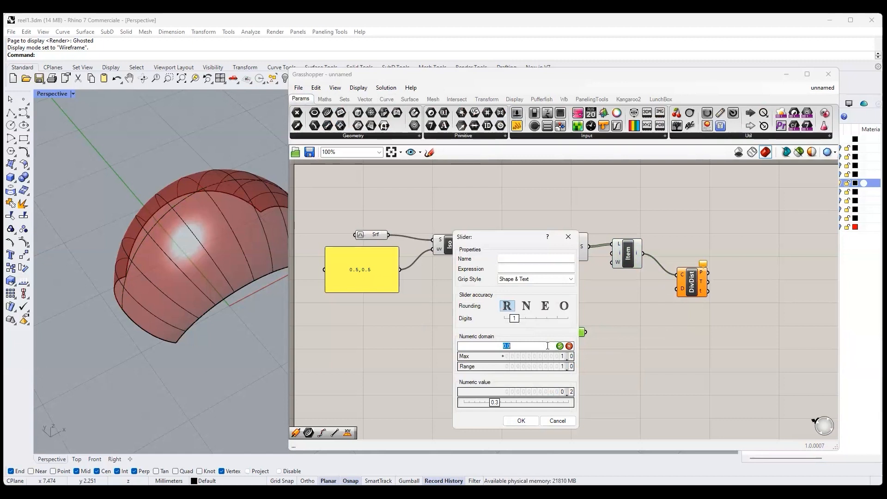
text(1)
click(555, 356)
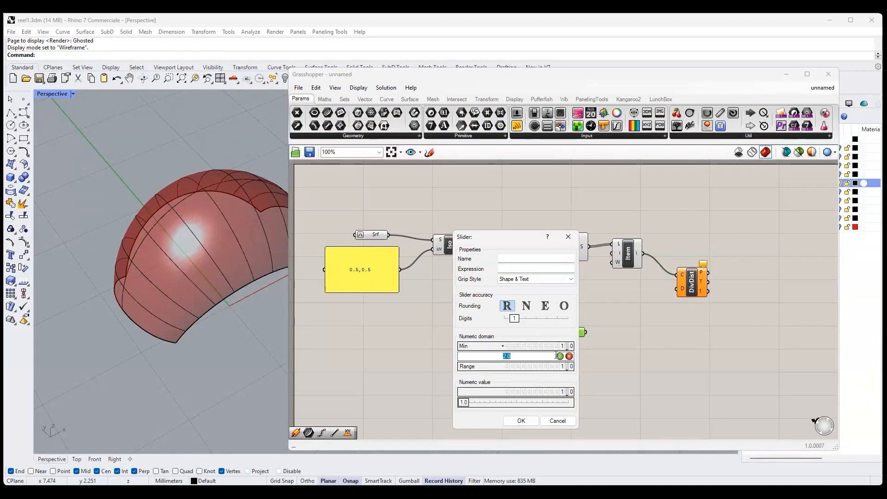
text(5)
click(560, 356)
click(521, 421)
- Connect the slider to Divide Distance's D input, set it to 1.6 and move it slightly
drag(593, 332, 678, 291)
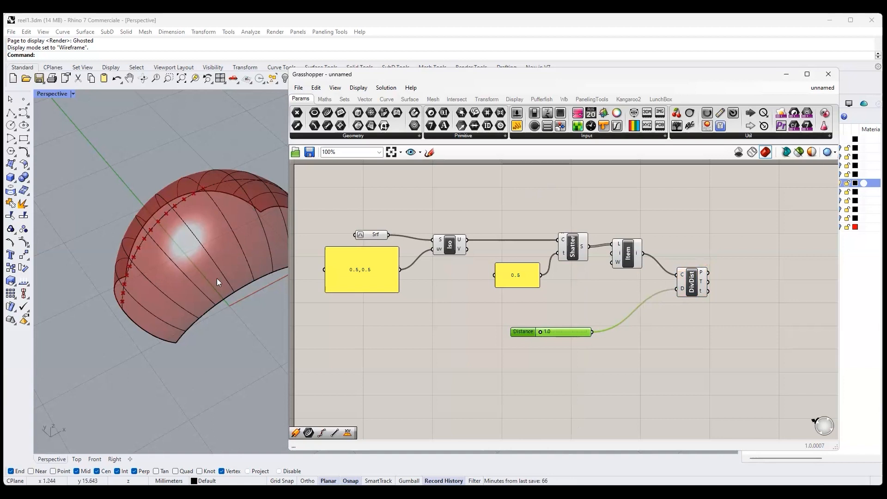
mouse_move(539, 332)
mouse_down()
mouse_move(558, 334)
mouse_move(546, 335)
mouse_up()
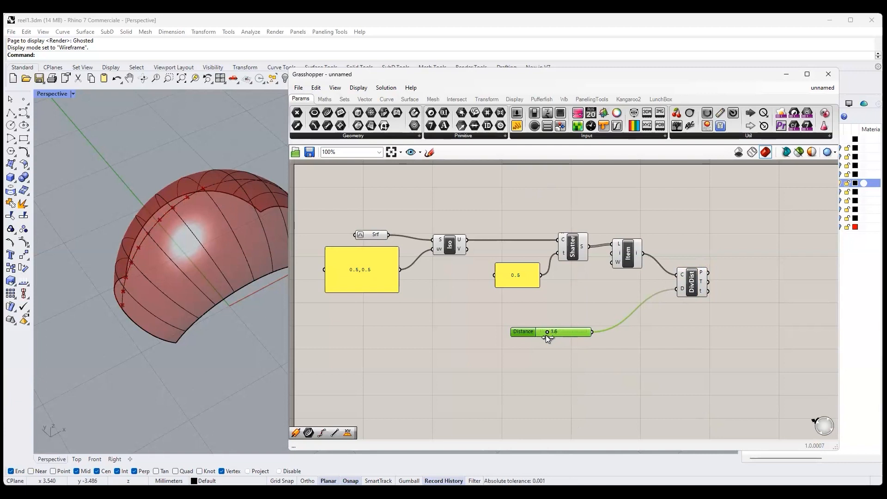
drag(528, 333, 532, 326)
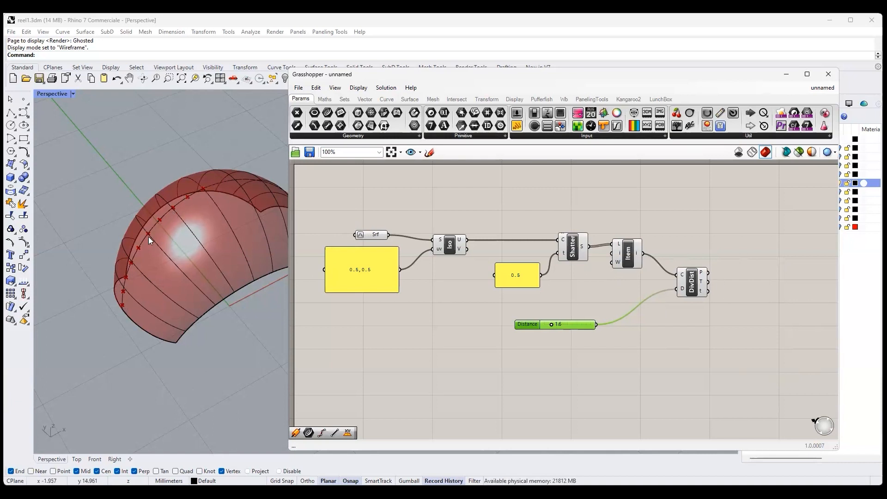
- Add an XY Plane component and connect Divide Distance's P output to its origin input
click(366, 99)
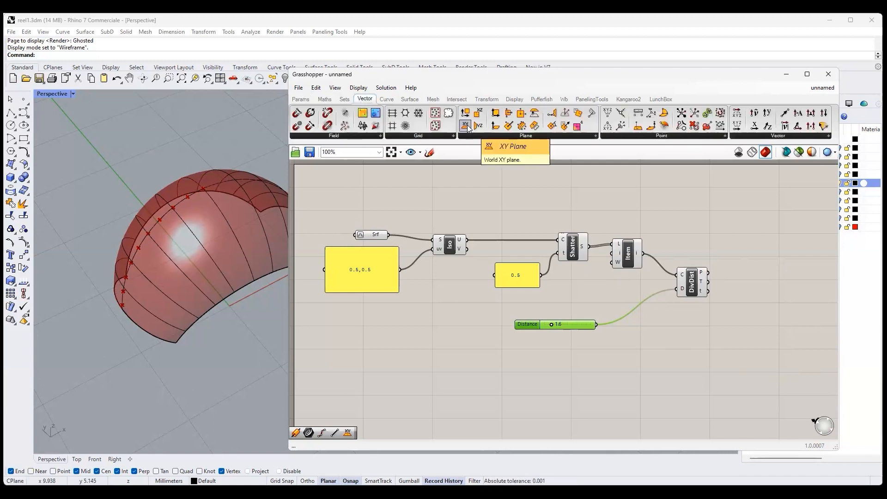
drag(766, 287, 765, 287)
right_drag(726, 320, 639, 344)
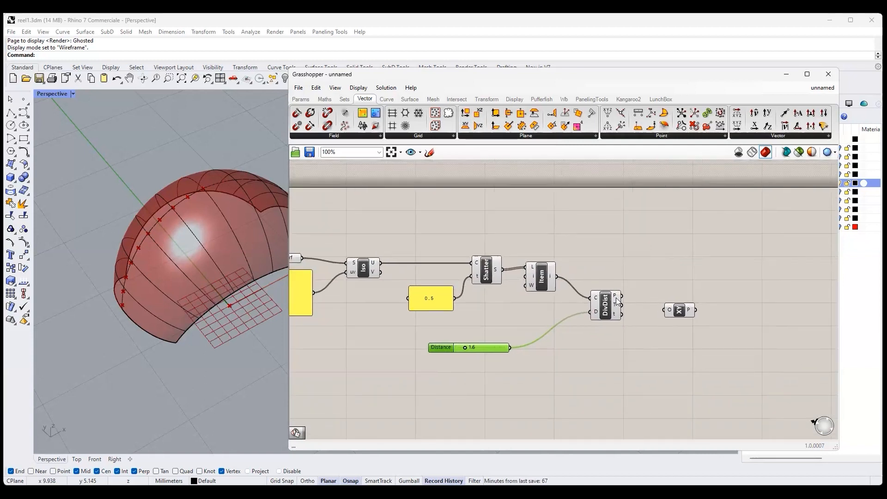
drag(620, 295, 666, 310)
right_drag(208, 286, 165, 297)
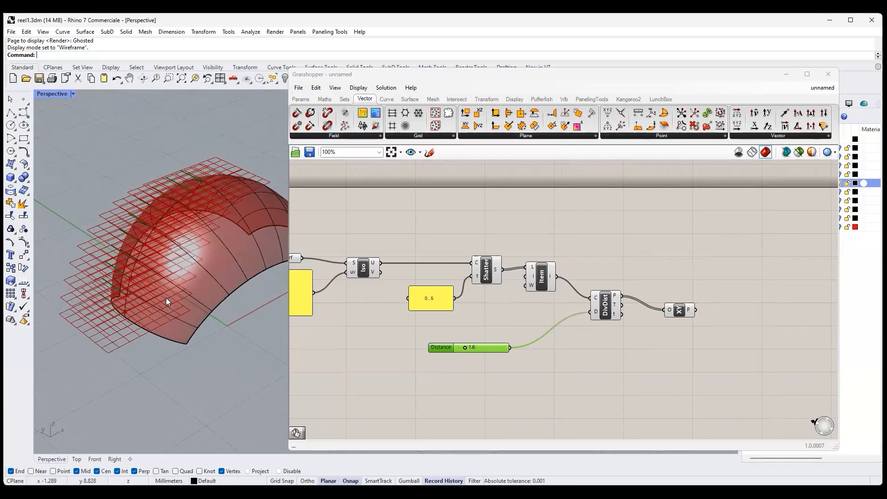
- Add a Brep | Plane intersection component and feed it the ring surface as brep and the XY planes as planes
click(454, 99)
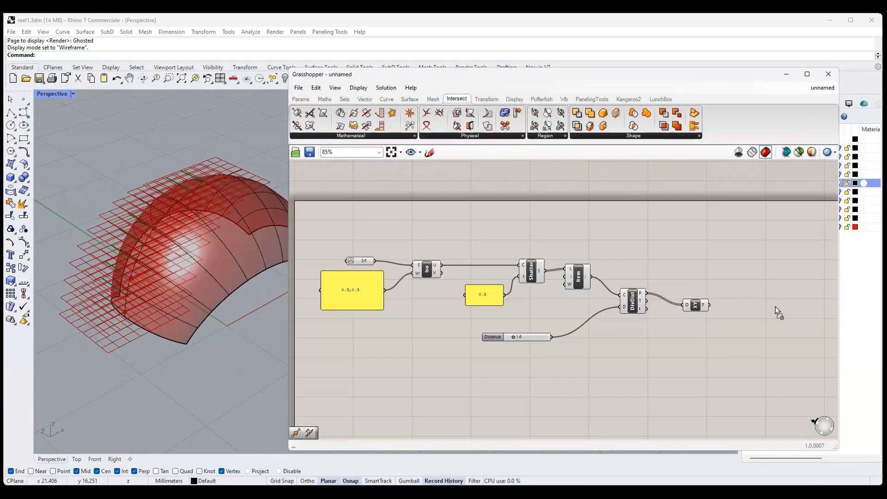
drag(710, 306, 763, 309)
mouse_move(375, 261)
mouse_down()
mouse_move(763, 301)
mouse_move(744, 262)
mouse_move(763, 262)
mouse_up()
click(759, 331)
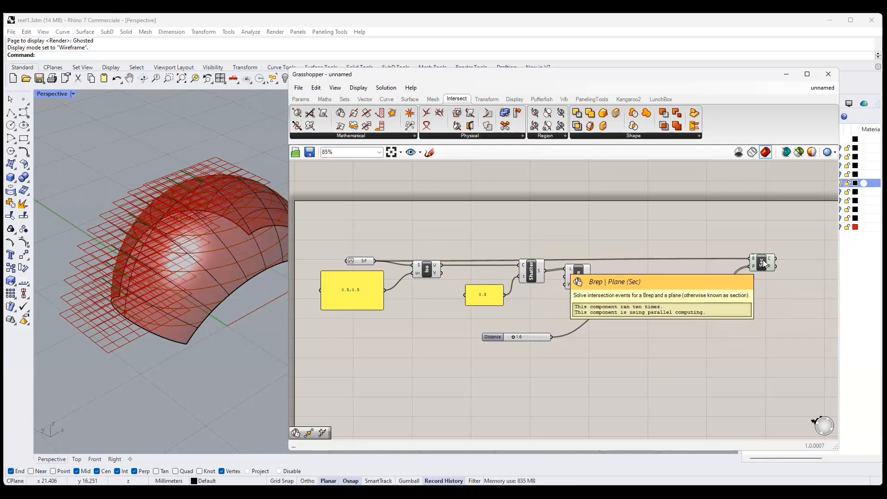
- Inspect the section curves with a temporary panel on Brep | Plane's C output, and delete the panel
click(310, 99)
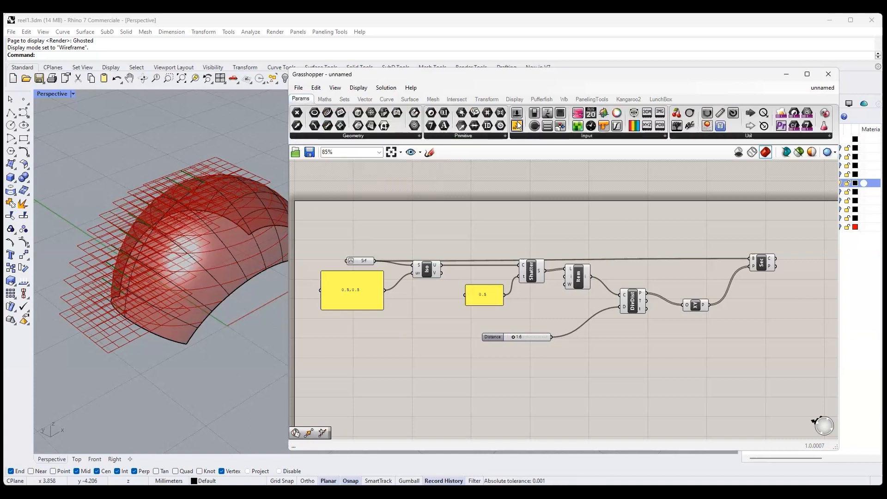
drag(517, 126, 812, 311)
drag(758, 264, 783, 302)
right_drag(809, 312, 549, 318)
drag(549, 318, 565, 275)
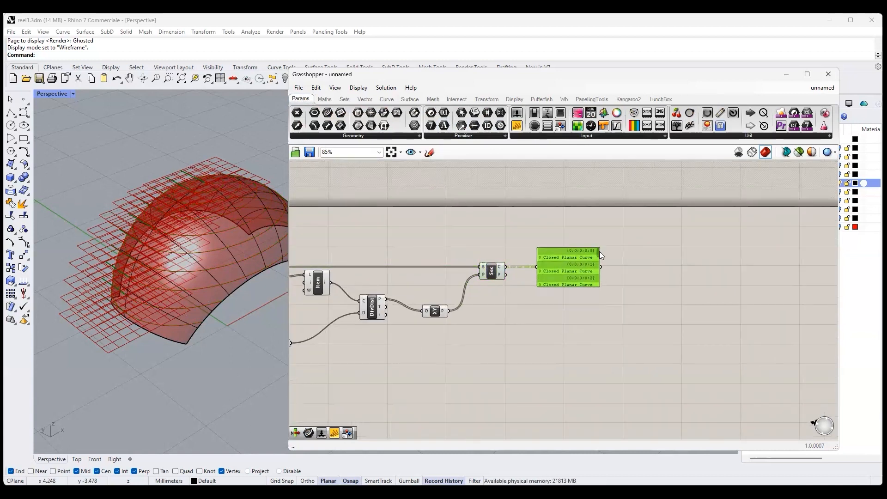
drag(597, 256, 603, 285)
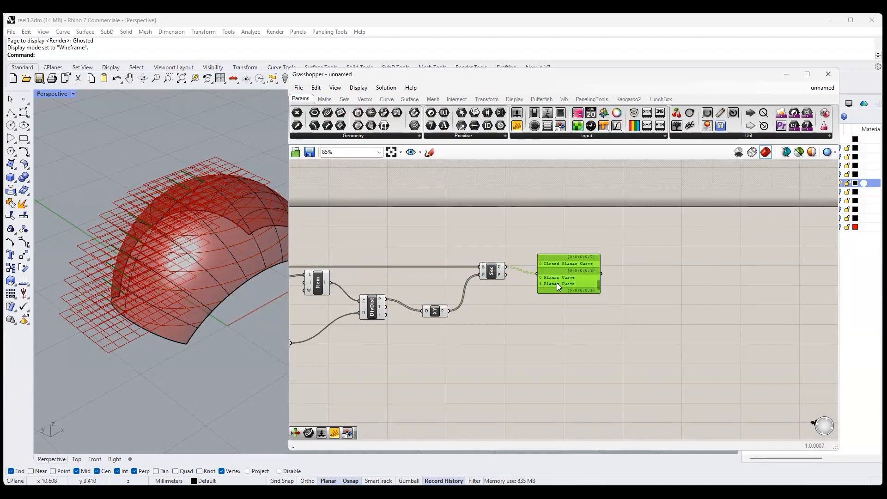
mouse_move(597, 285)
mouse_down()
mouse_move(598, 258)
mouse_move(599, 269)
mouse_up()
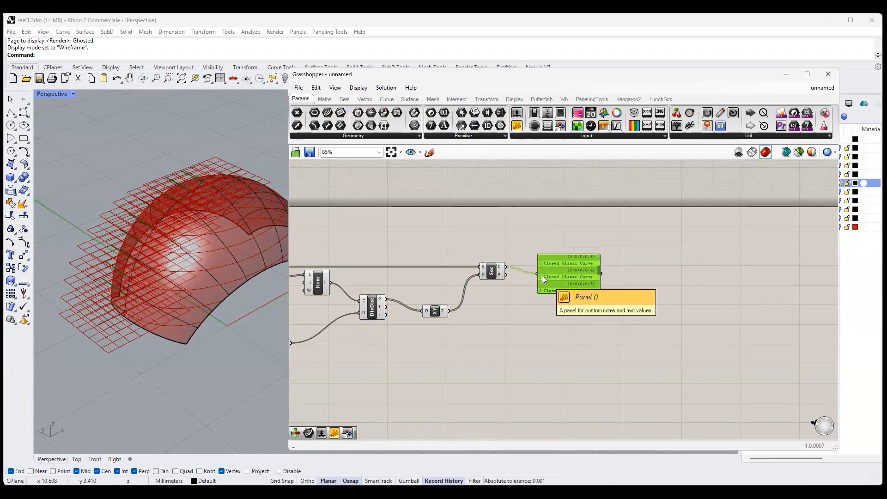
key(Delete)
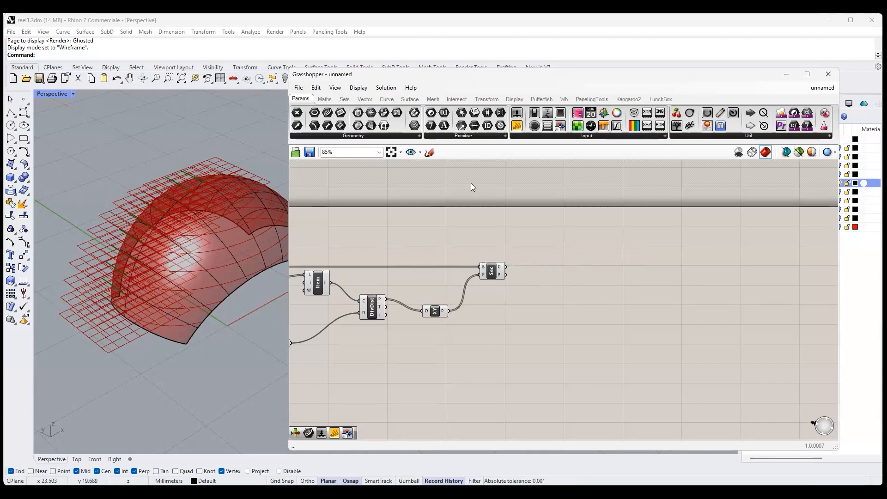
- Add a curve Length component fed by Brep | Plane's C output and connect a panel to its L output
click(388, 99)
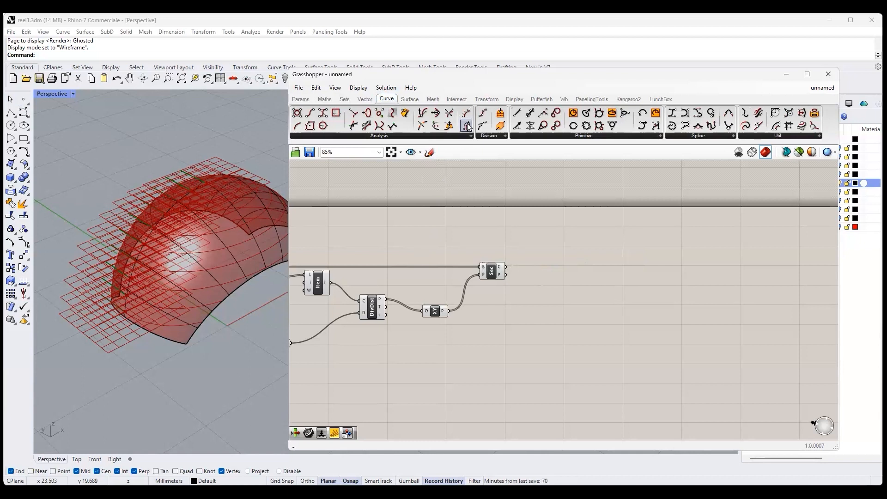
drag(468, 128, 566, 276)
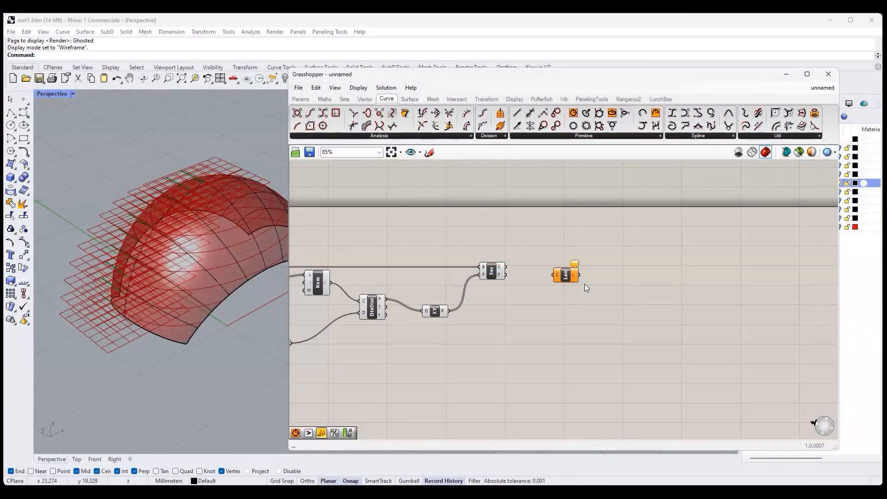
drag(506, 267, 602, 284)
click(322, 432)
click(634, 284)
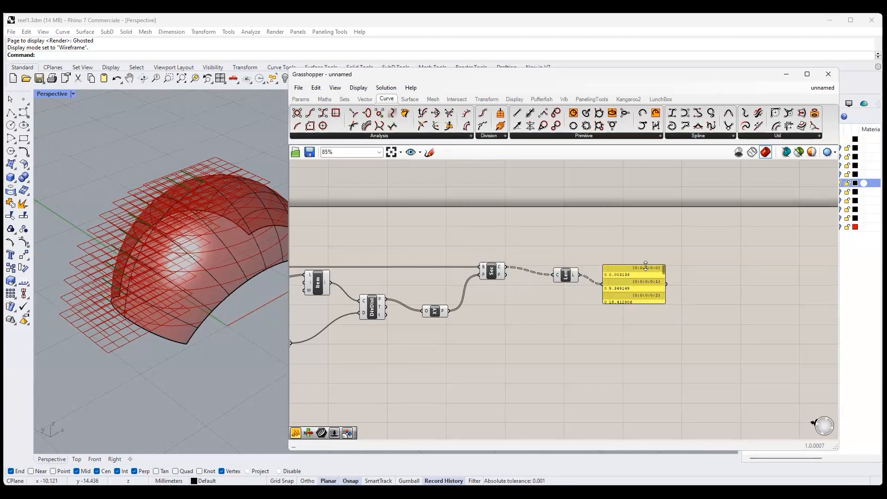
- Move the Length component closer to Brep | Plane, enlarge the length panel to list all values and shift it farther away
right_drag(462, 337, 603, 338)
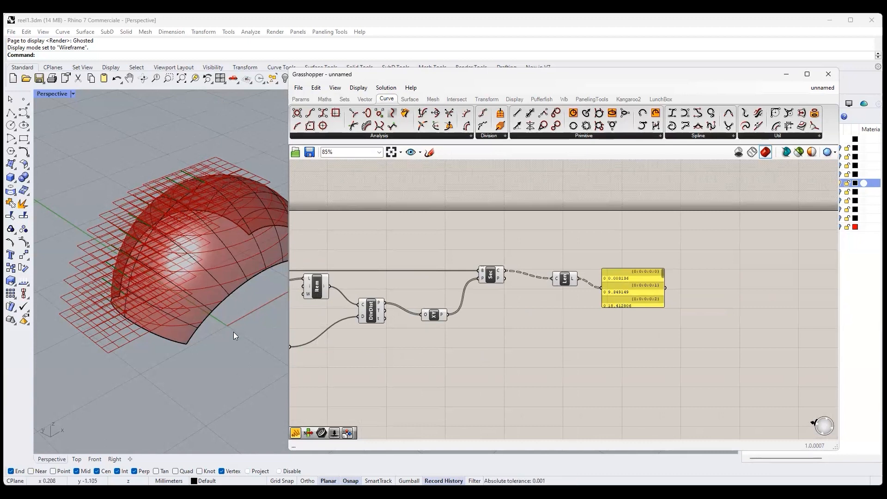
drag(564, 283, 549, 275)
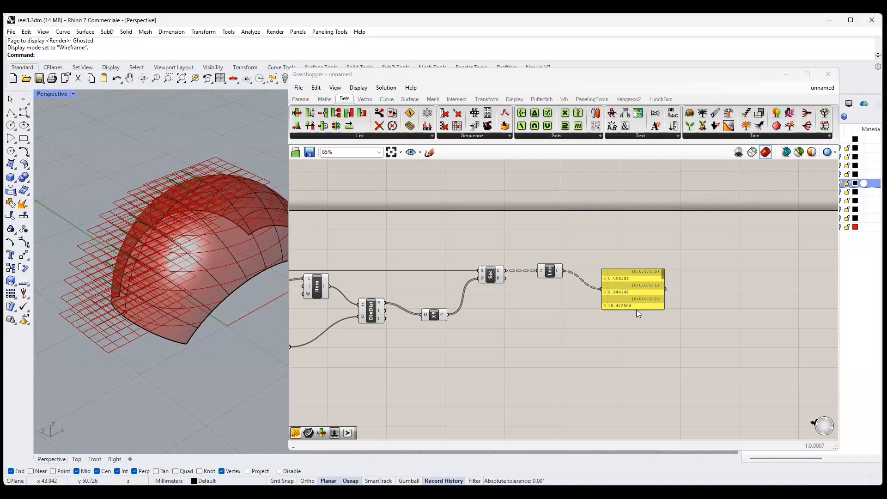
drag(641, 367, 645, 424)
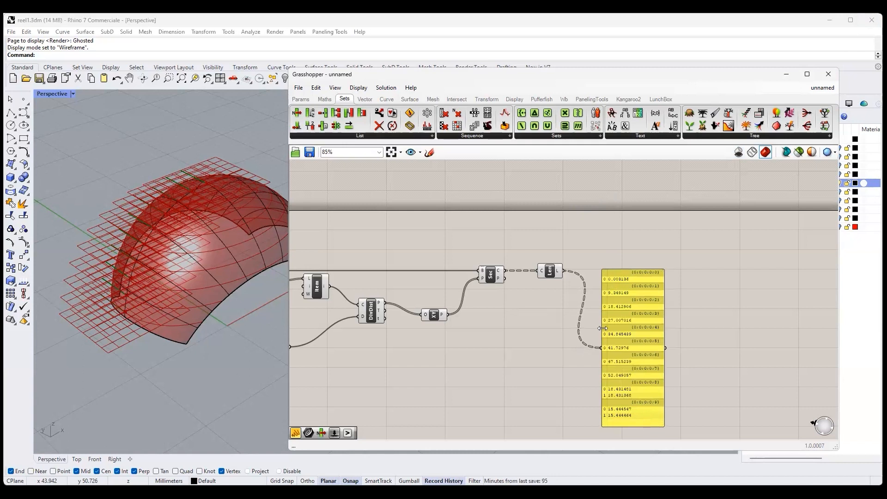
drag(619, 321, 664, 280)
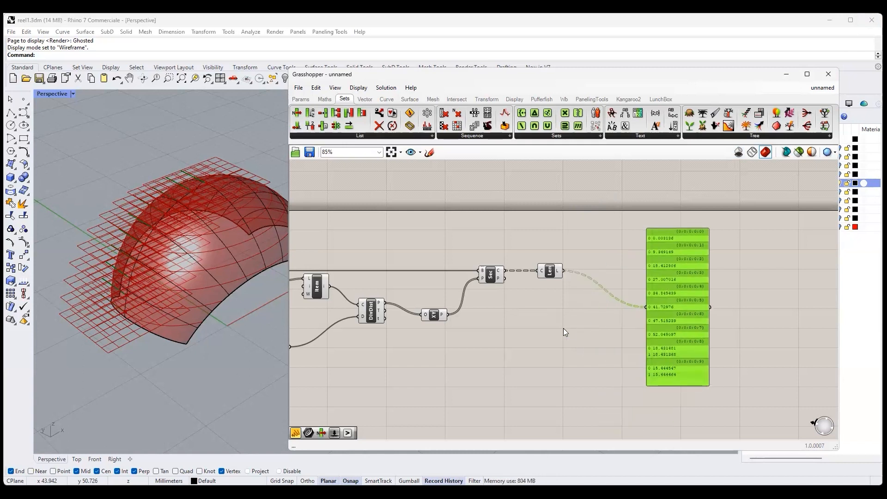
- Add a Larger Than component below the Length component
click(325, 99)
drag(493, 111, 545, 342)
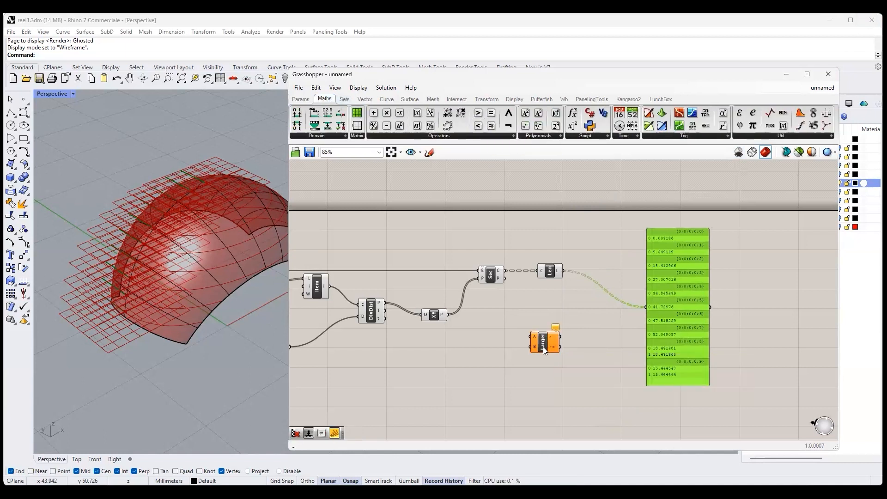
drag(543, 346, 546, 345)
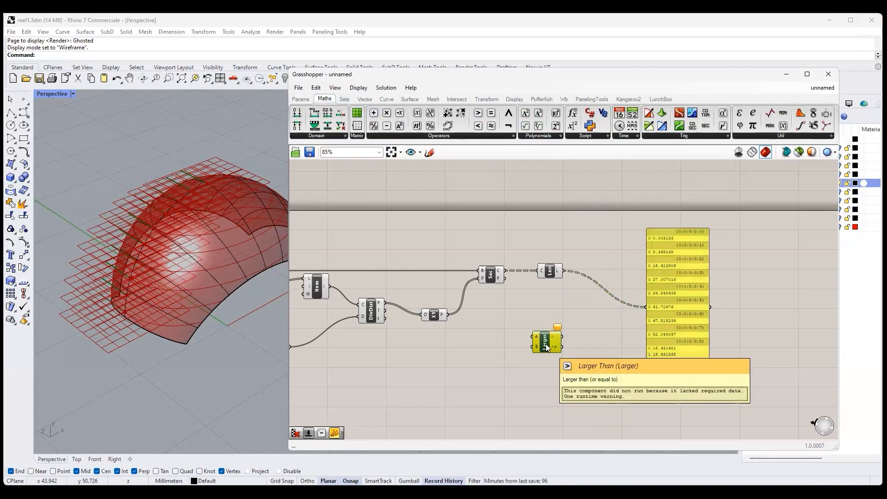
- Add a second number slider beside Larger Than with one decimal digit and a range from 1 to 10
click(301, 99)
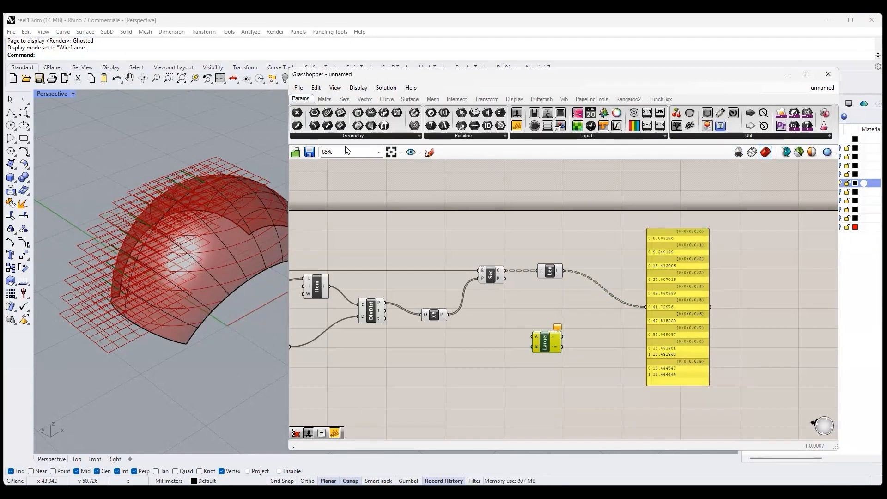
drag(466, 206, 429, 354)
double_click(429, 353)
text(1)
key(Return)
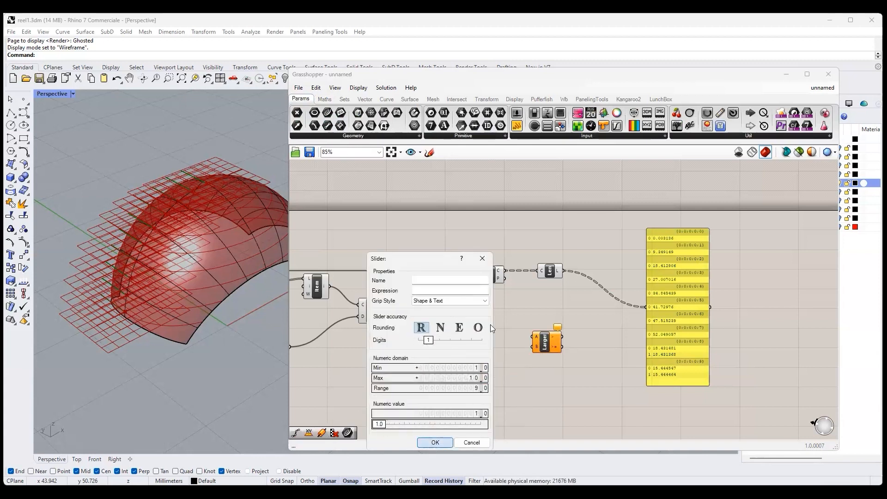
click(435, 442)
- Set the new slider to 5.0, connect it to Larger Than's B input and connect Length's L output to A
drag(442, 353, 459, 357)
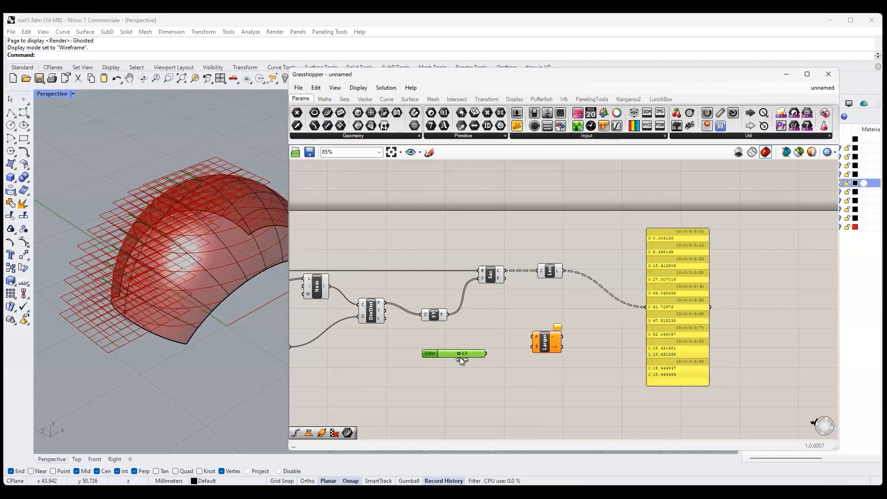
drag(529, 348, 528, 348)
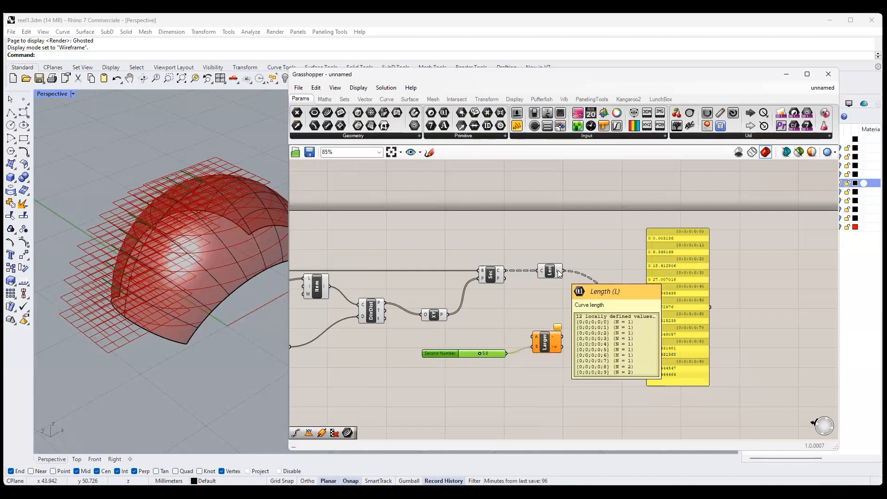
drag(558, 270, 529, 336)
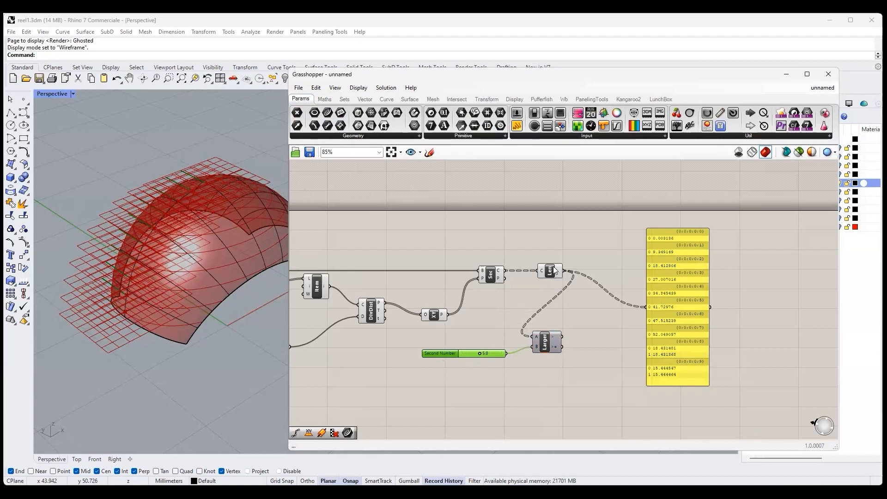
- Connect Larger Than's > output to the values panel and reposition the Length and Larger Than components
drag(550, 272, 545, 261)
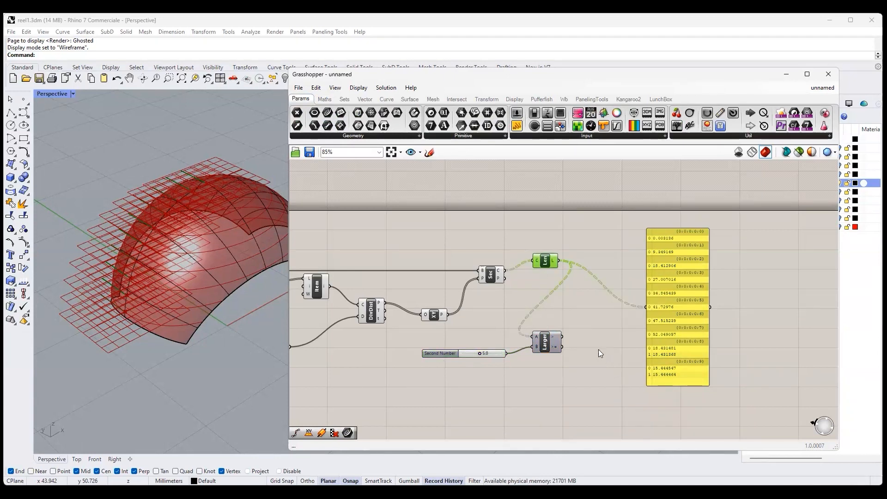
drag(562, 338, 664, 237)
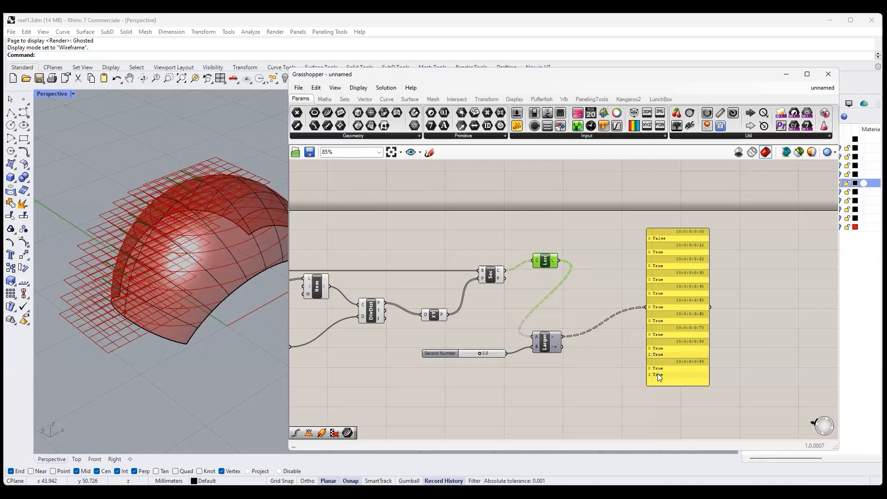
drag(545, 346, 593, 347)
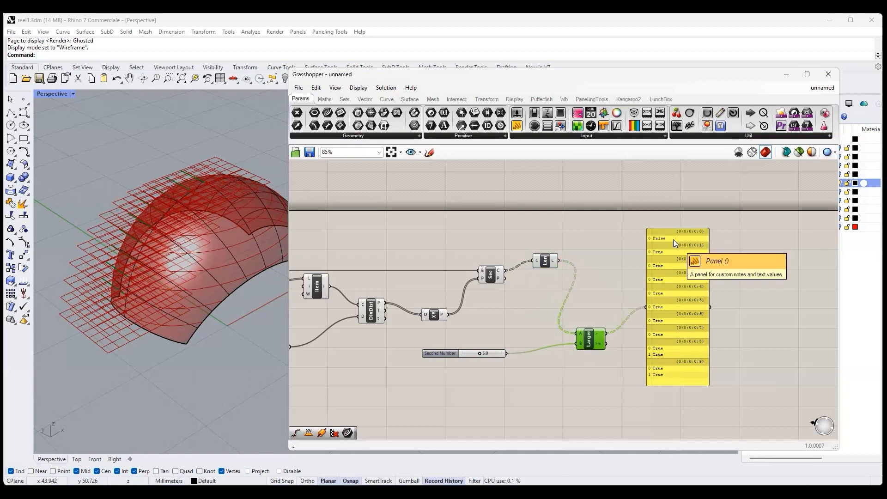
- Flatten the section curves output C of the Brep | Plane component
mouse_move(502, 273)
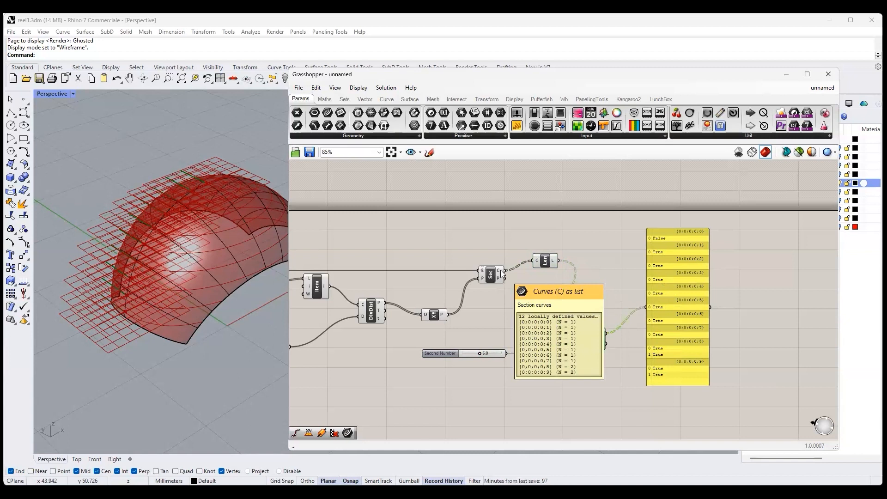
right_click(502, 273)
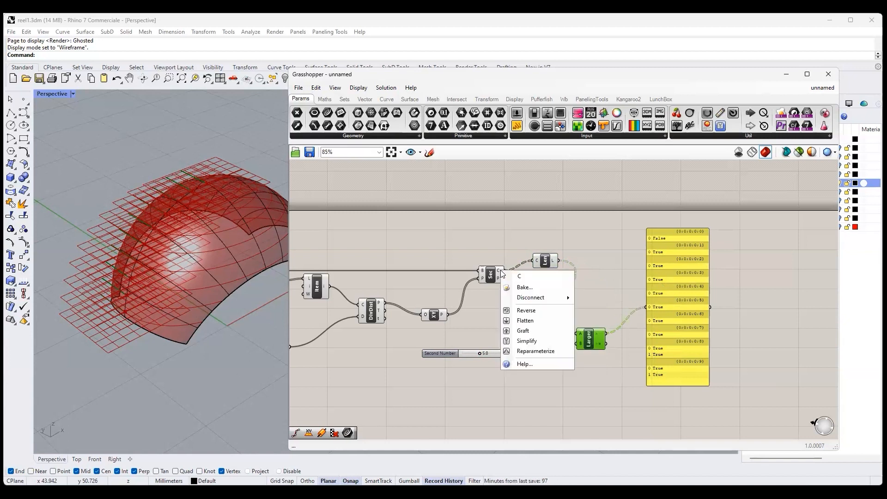
click(523, 320)
- Add a Cull Pattern with the section curves as list and Larger Than's result as pattern, and show its output in the panel, moved farther away
click(344, 99)
drag(443, 126, 615, 280)
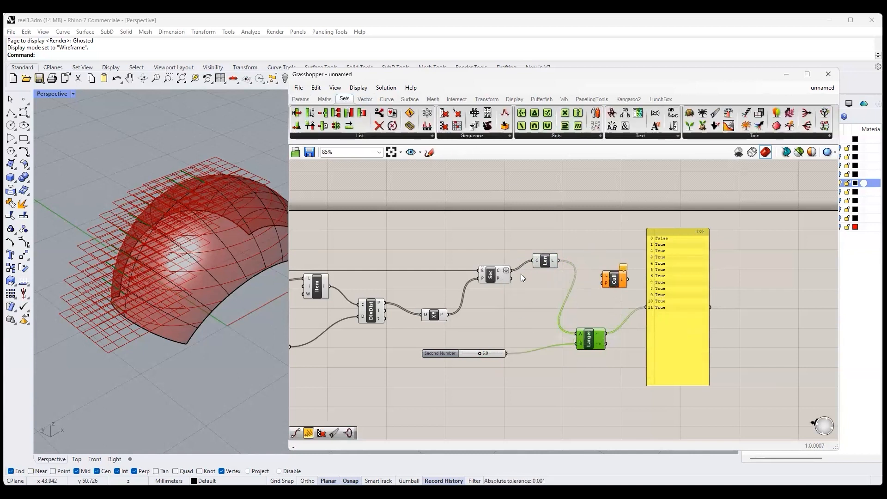
drag(605, 333, 645, 304)
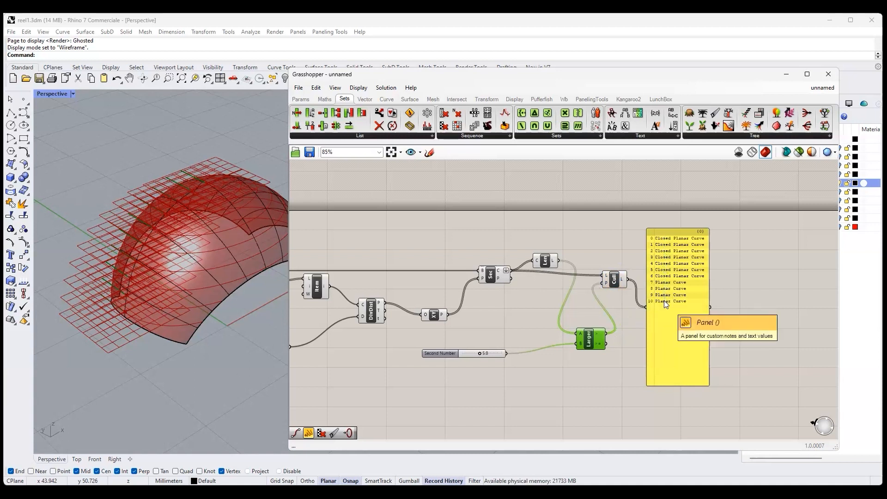
drag(664, 300, 702, 303)
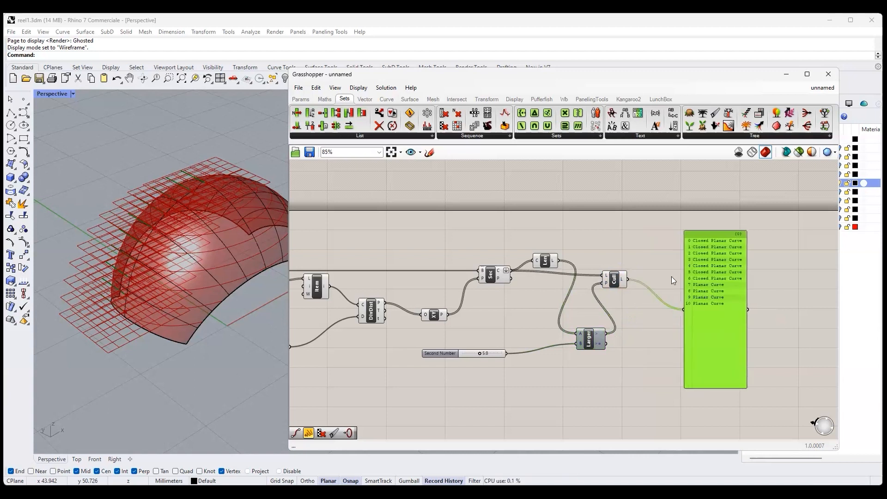
drag(606, 279, 615, 278)
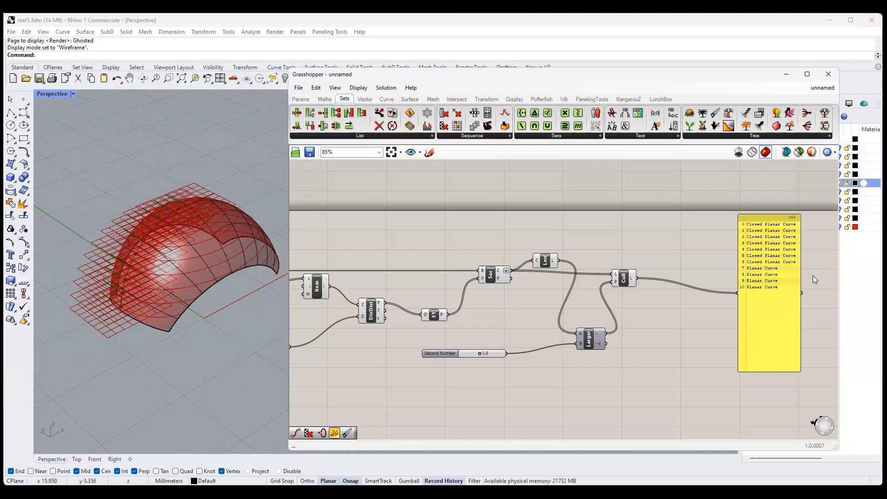
- Add a Closed component after Cull Pattern, feed it the culled curves and send its C output to the panel
click(387, 98)
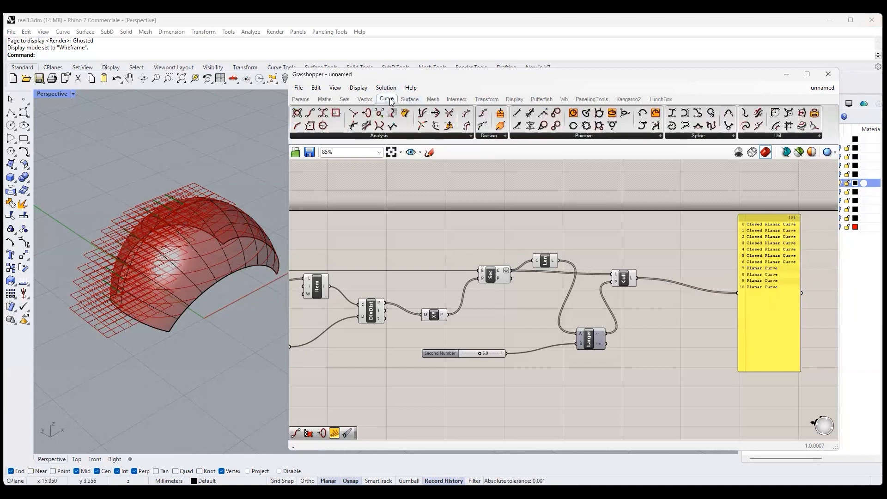
click(367, 114)
click(681, 322)
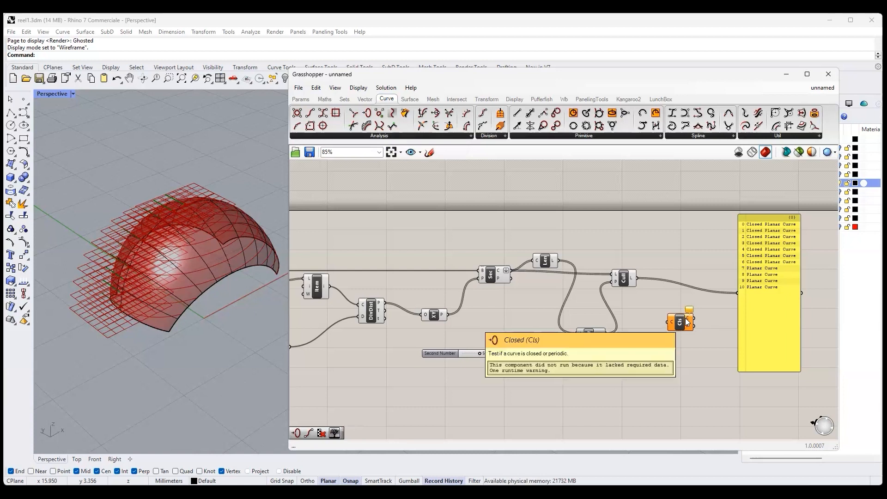
drag(676, 326, 685, 319)
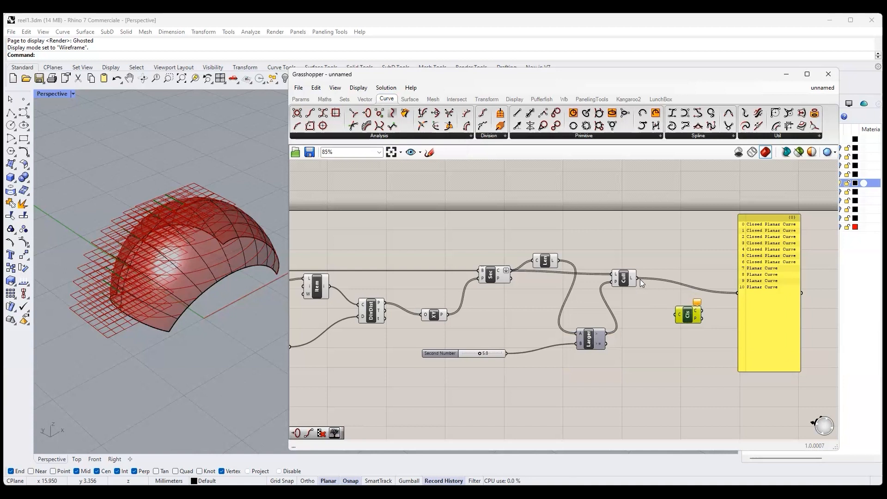
drag(640, 279, 737, 294)
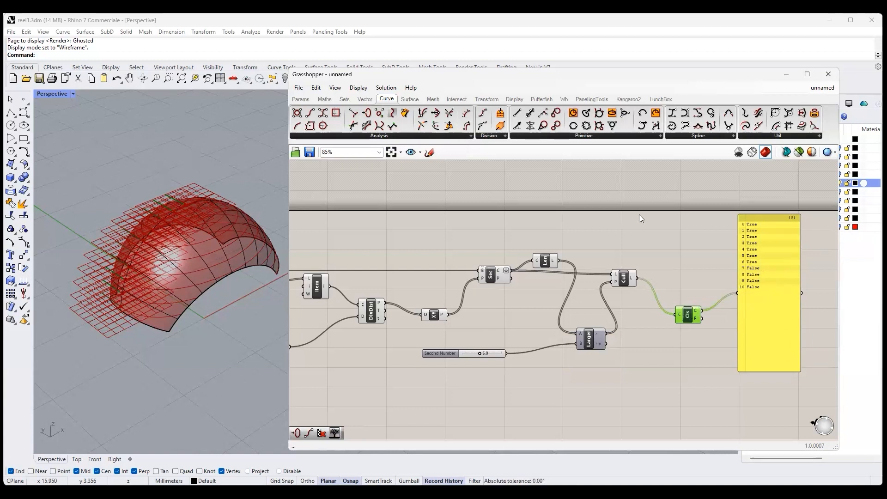
- Add a second Cull Pattern with the first cull's curves as list and Closed's C output as pattern
click(345, 99)
drag(444, 126, 710, 273)
drag(702, 311, 698, 277)
drag(637, 278, 698, 269)
click(710, 273)
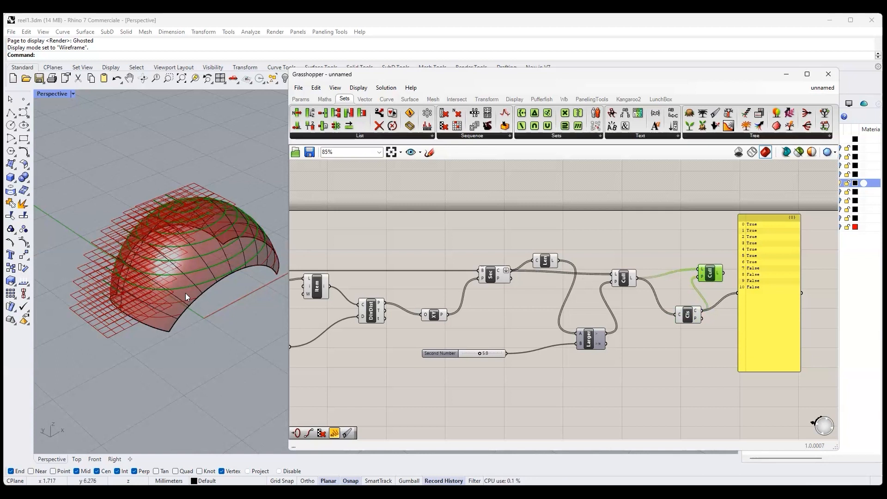
- Move the second Cull Pattern slightly away, place the panel below the Closed component, and preview the remaining curves on the ring
drag(789, 306, 821, 297)
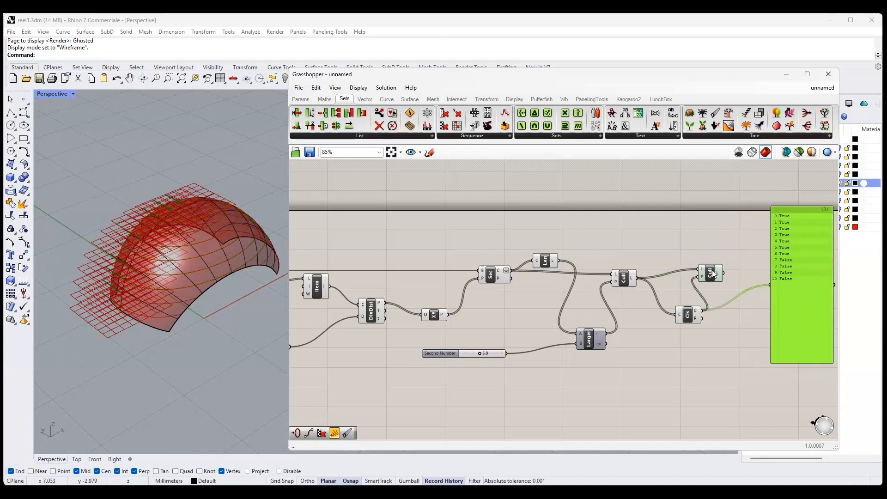
drag(713, 273, 730, 272)
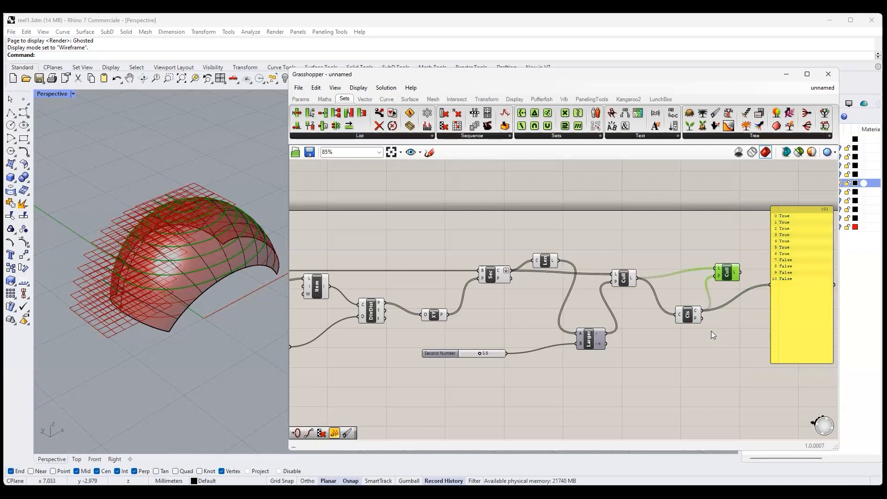
right_drag(668, 342, 411, 345)
drag(545, 273, 502, 399)
click(471, 272)
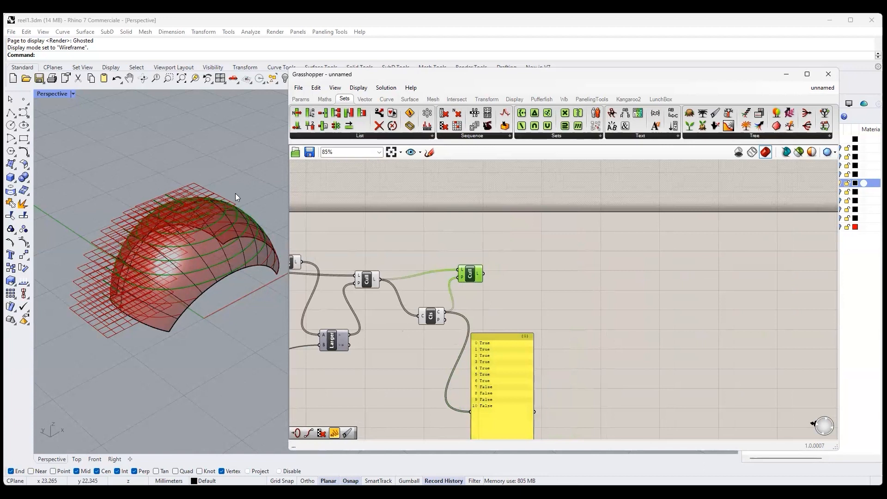
right_drag(236, 197, 188, 229)
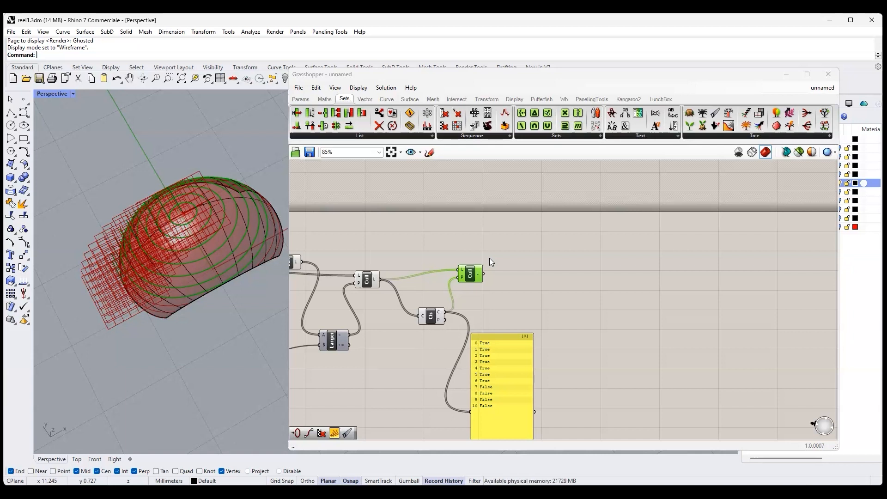
- Add an End Points component fed by the second Cull Pattern's curves and inspect the curve ends on the ring surface
click(387, 98)
click(409, 137)
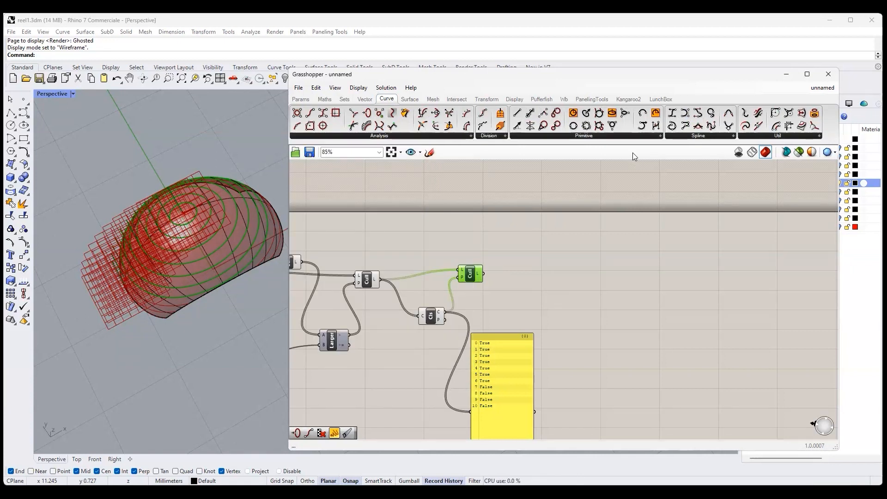
drag(312, 114, 545, 256)
drag(483, 274, 530, 254)
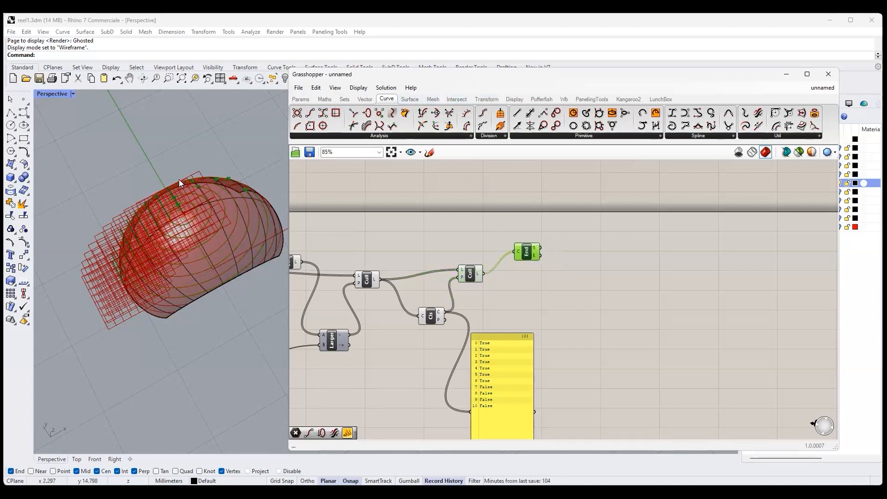
right_drag(179, 179, 251, 161)
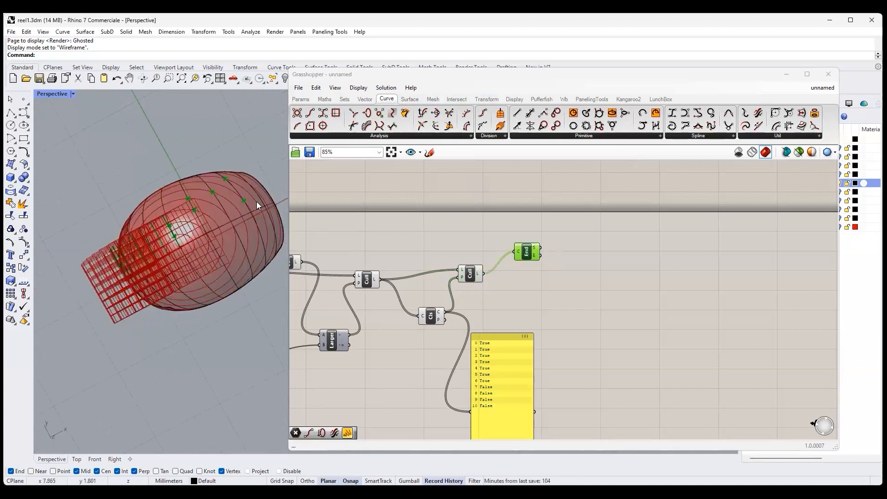
right_drag(215, 201, 185, 264)
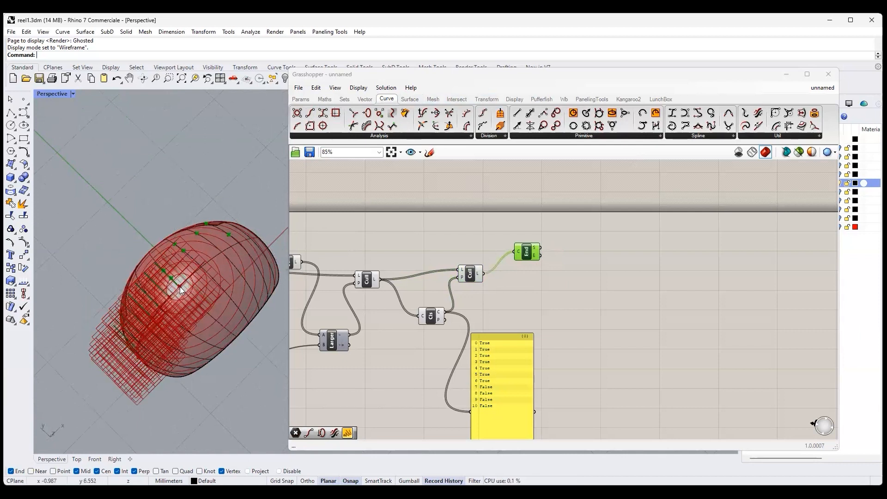
right_drag(196, 300, 226, 328)
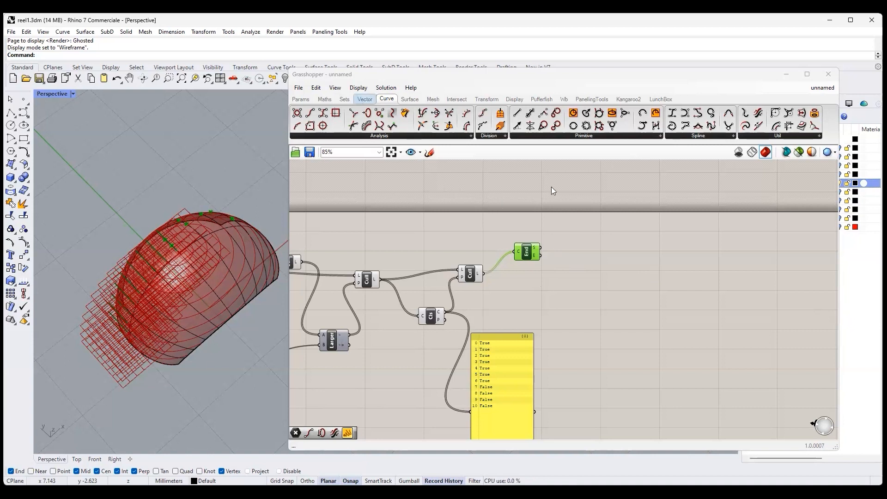
- Add YZ Plane and Curve | Plane components, and connect the plane and the second Cull Pattern's curves to Curve | Plane
drag(478, 126, 524, 298)
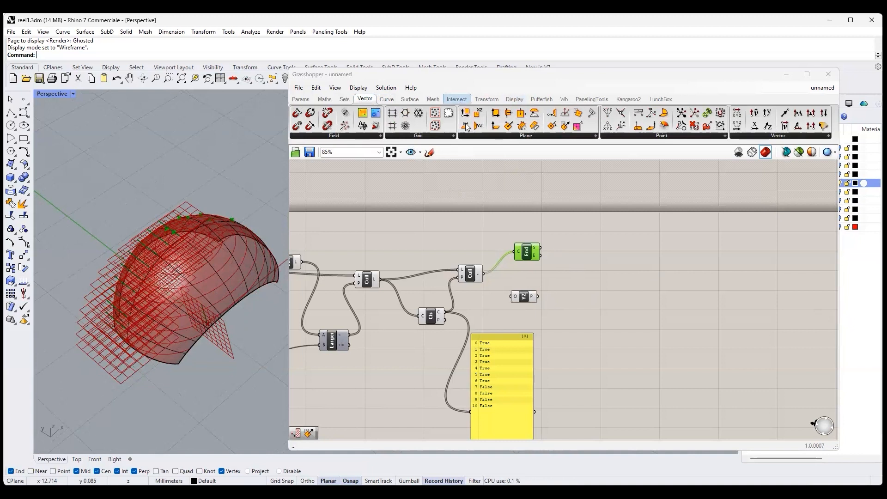
click(456, 99)
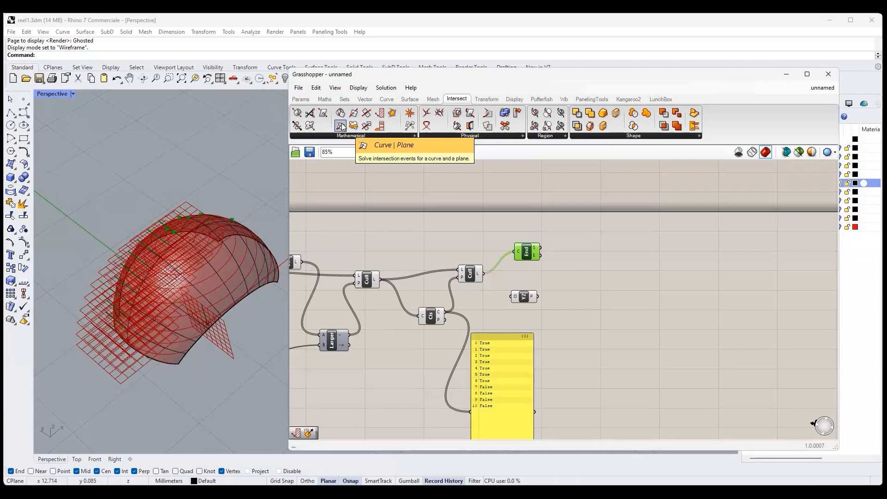
drag(343, 126, 606, 273)
drag(536, 297, 595, 279)
click(476, 273)
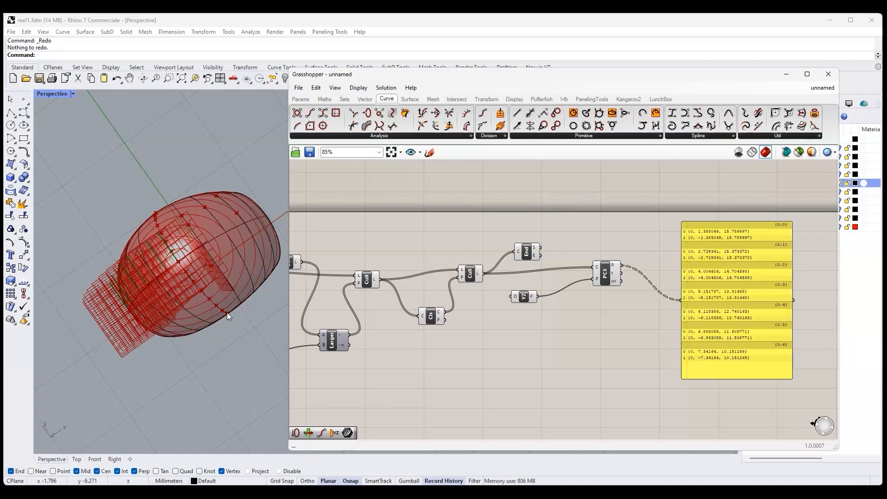
- Add a List Item component below Curve | Plane and connect the t output to its list input
click(345, 99)
click(309, 125)
click(646, 319)
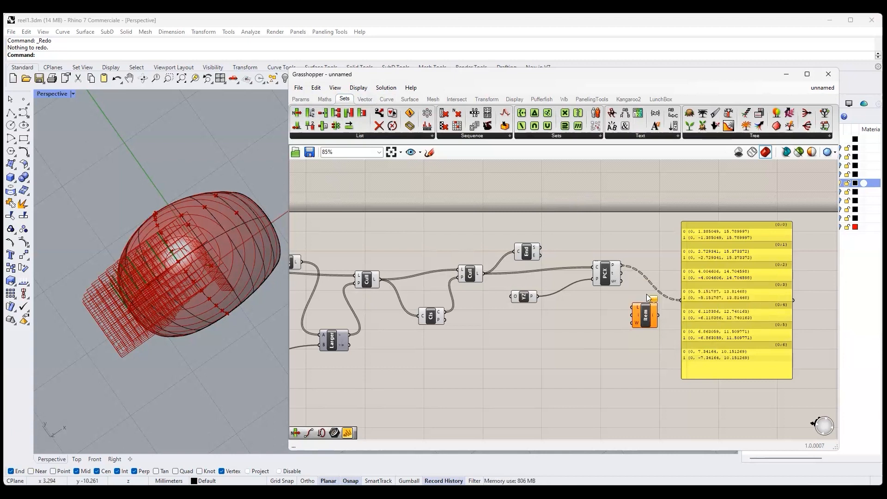
drag(623, 273, 634, 307)
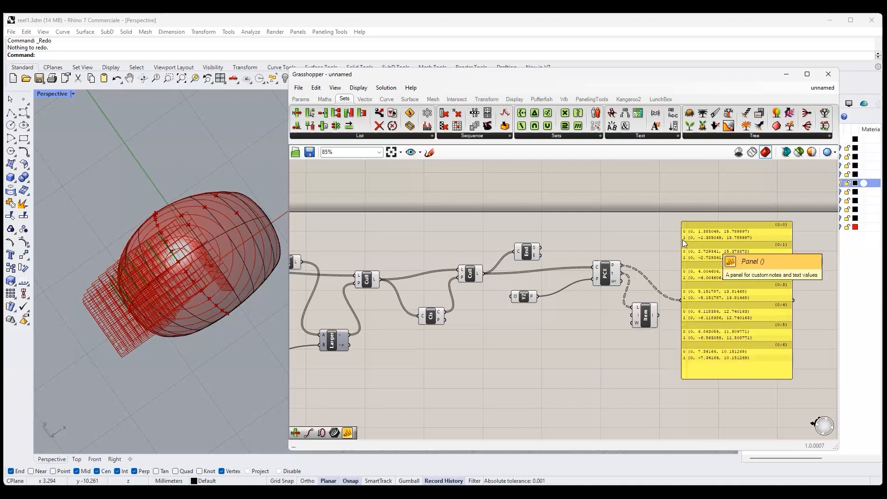
- Add a small panel containing 1 beside List Item and connect it to the index input i
click(347, 434)
click(545, 331)
double_click(544, 331)
text(1)
click(571, 405)
drag(580, 333, 632, 315)
drag(515, 317, 543, 316)
drag(556, 352, 557, 330)
drag(563, 320, 590, 320)
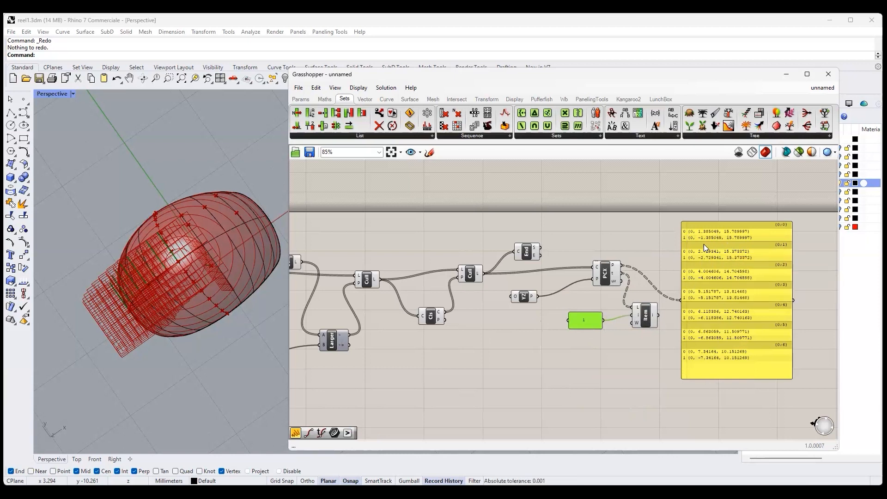
- Show List Item's output in the large panel and flatten that output
drag(658, 315, 678, 301)
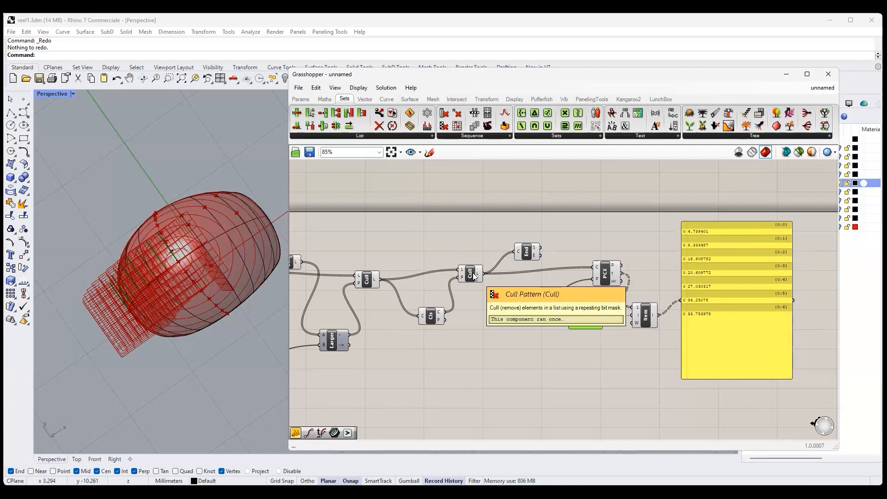
right_click(655, 318)
click(661, 365)
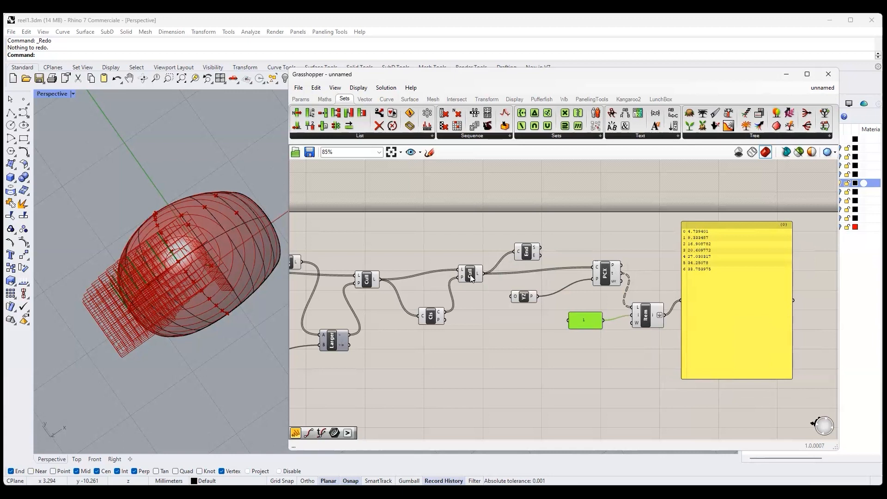
- Add a Seam component, connecting the second Cull Pattern's curves to C and List Item's output to t
click(387, 98)
click(820, 135)
drag(758, 229, 623, 382)
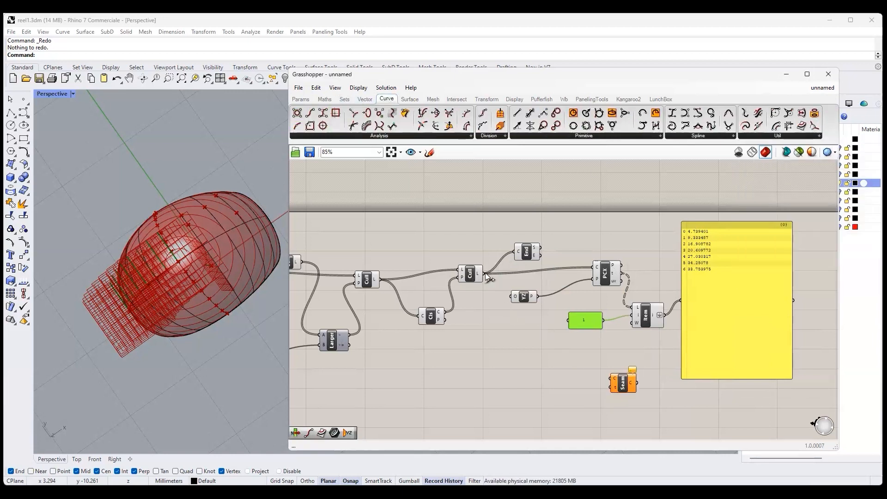
drag(482, 273, 612, 378)
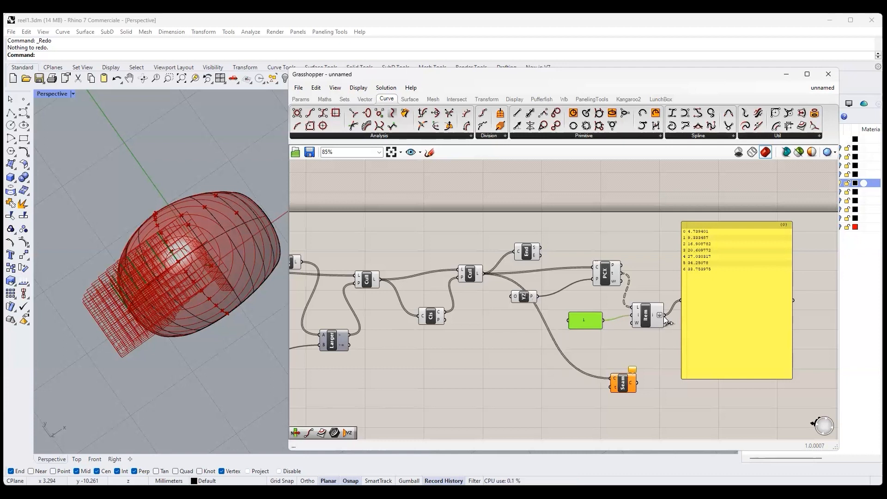
drag(663, 315, 612, 387)
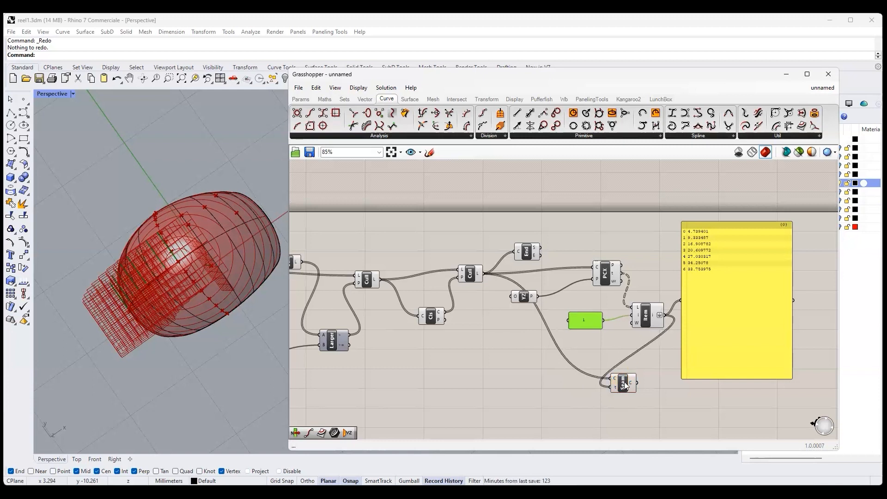
- Add an End Points component beside Seam, connected to its output, to inspect the seam positions on the ring's surface
click(624, 384)
drag(724, 283, 760, 285)
drag(624, 388, 648, 374)
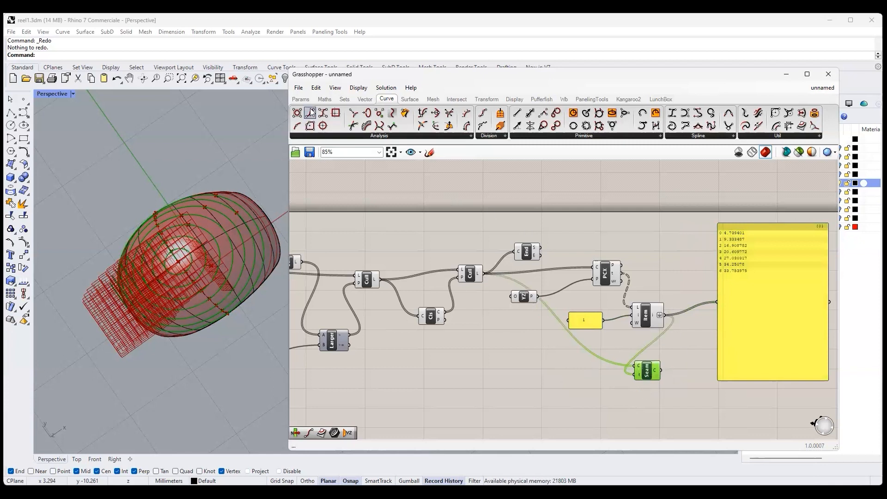
drag(310, 113, 686, 354)
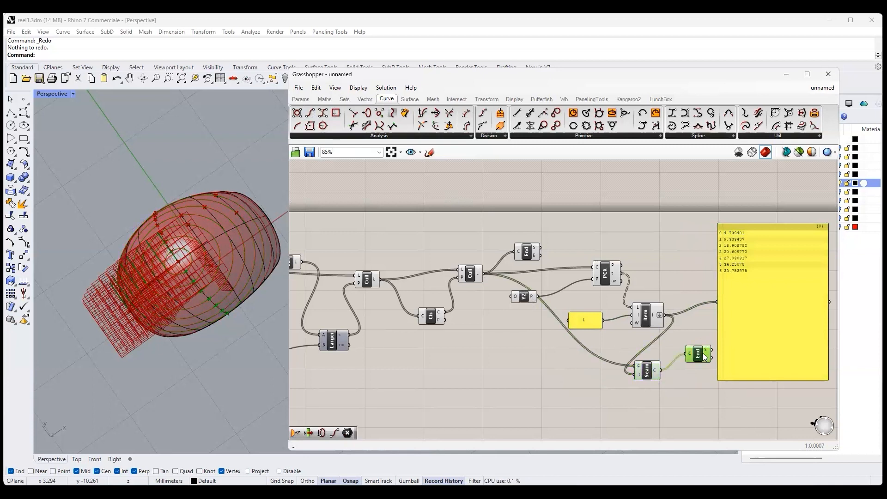
right_drag(204, 311, 246, 350)
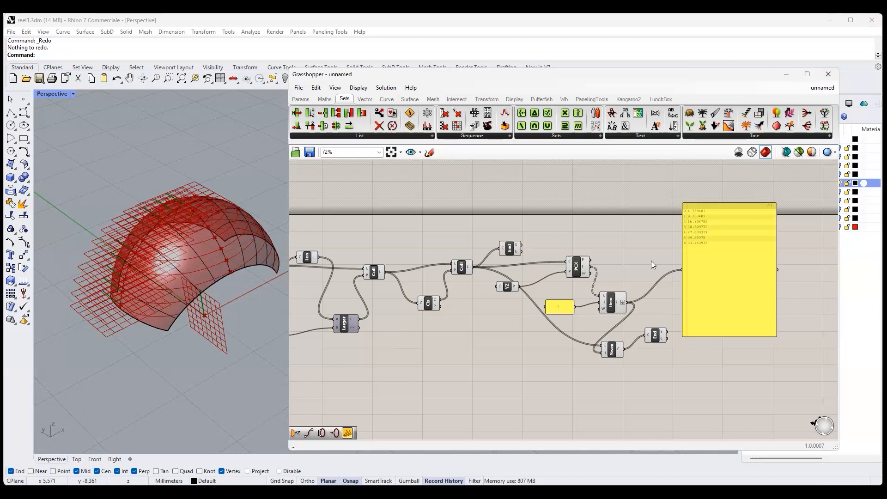
- Duplicate the second Cull Pattern, invert the copy's P input, and place the copy below Seam
click(462, 269)
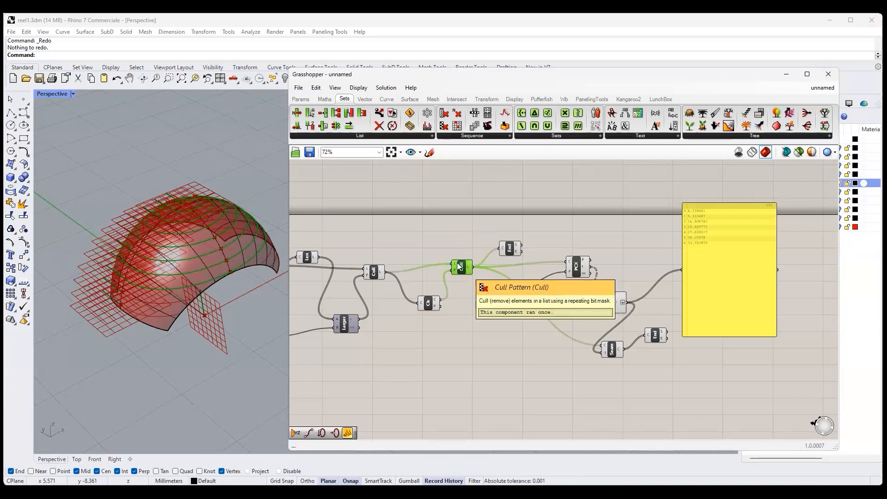
key(ctrl+c)
key(ctrl+v)
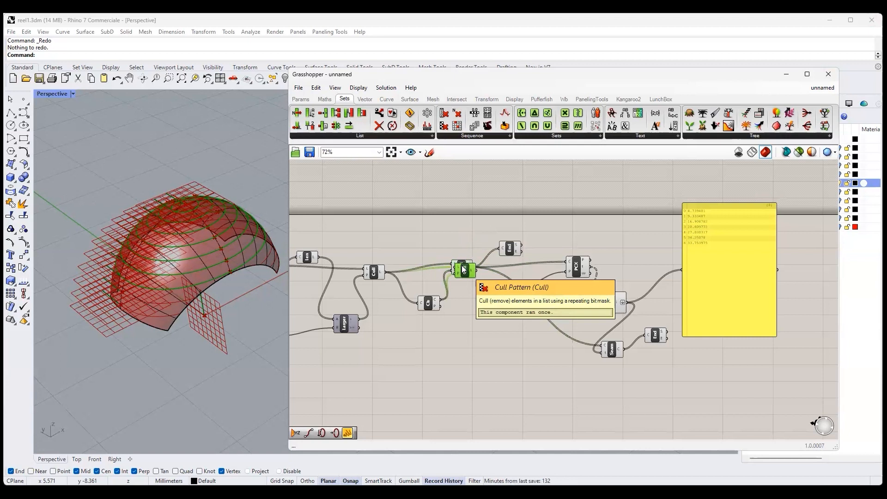
drag(464, 269, 471, 341)
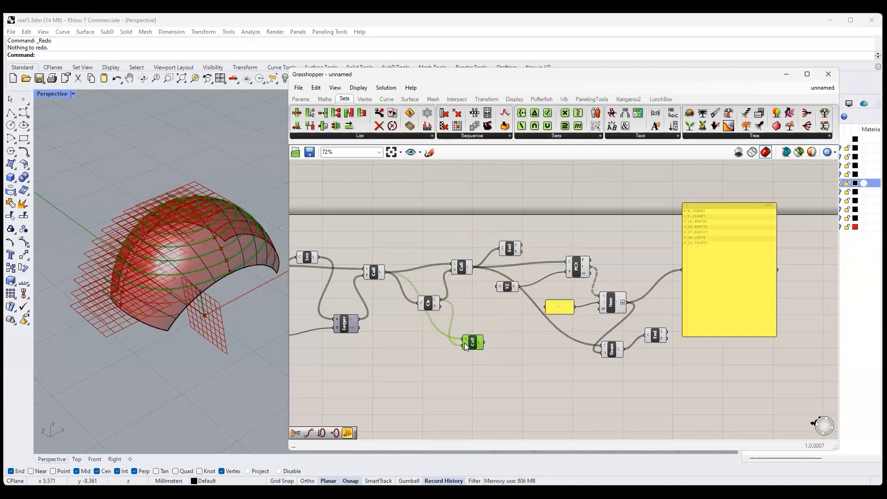
right_click(465, 343)
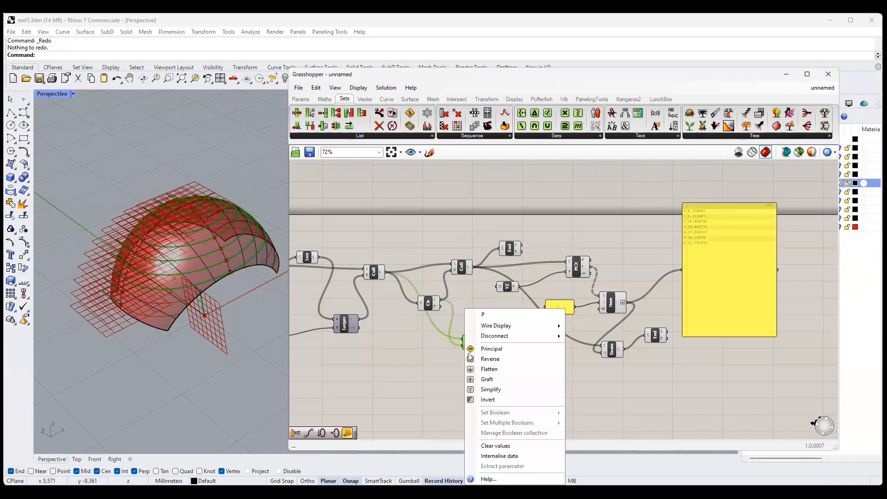
click(487, 401)
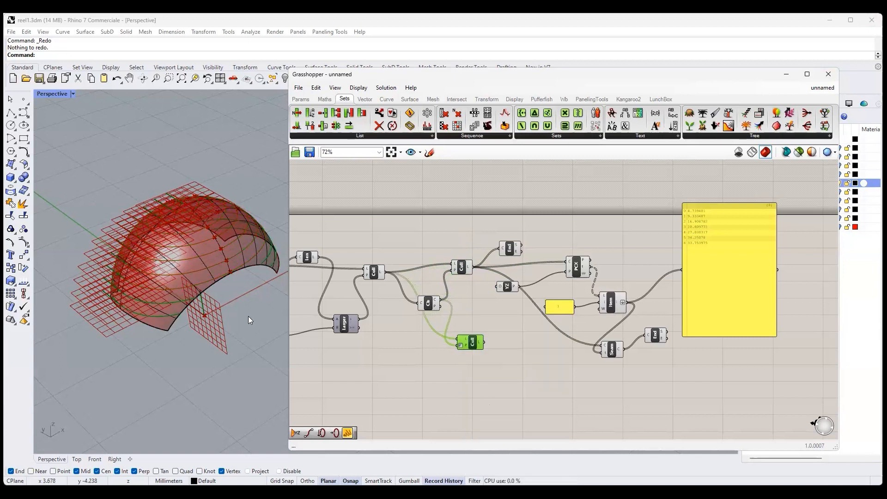
drag(470, 342, 637, 384)
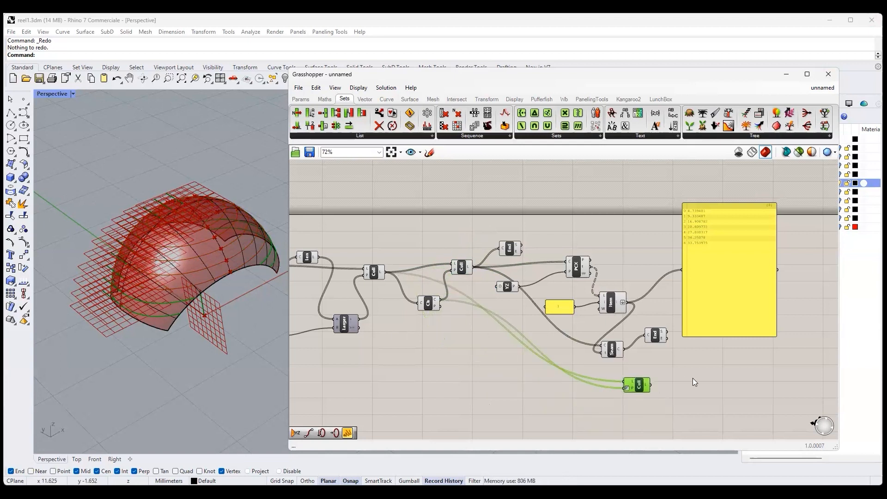
- Delete the large panel and the End Points component after Seam, and align Seam directly above the inverted Cull Pattern
click(728, 274)
key(Delete)
right_drag(643, 353, 554, 332)
click(568, 322)
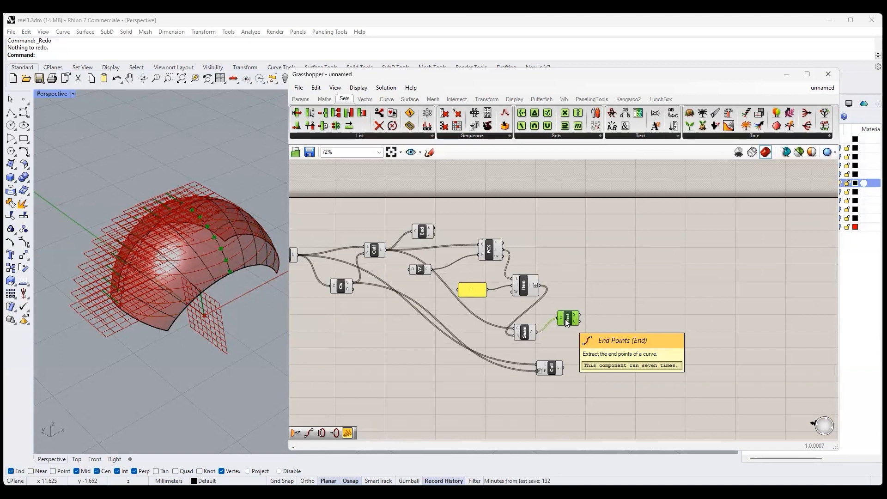
key(Delete)
drag(526, 333, 556, 330)
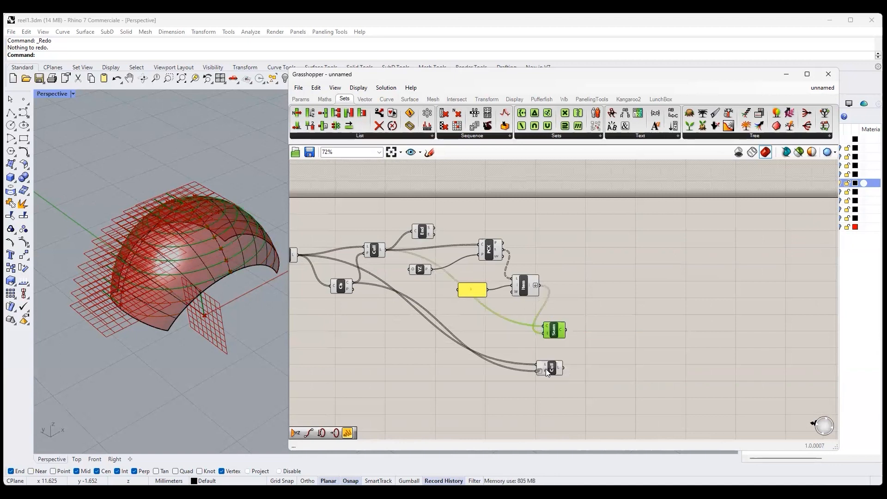
drag(552, 363, 561, 349)
drag(555, 331, 569, 346)
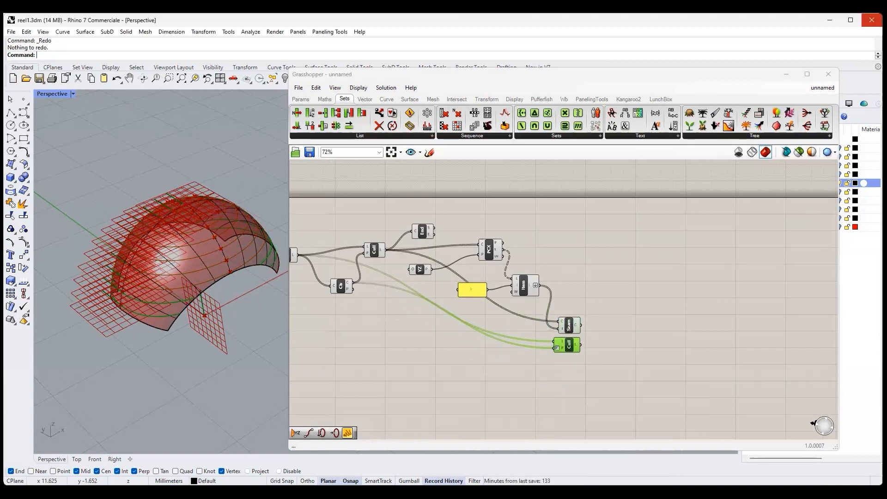
- Add a curve Length component and connect both Seam's output and the inverted Cull Pattern's output to C
click(386, 99)
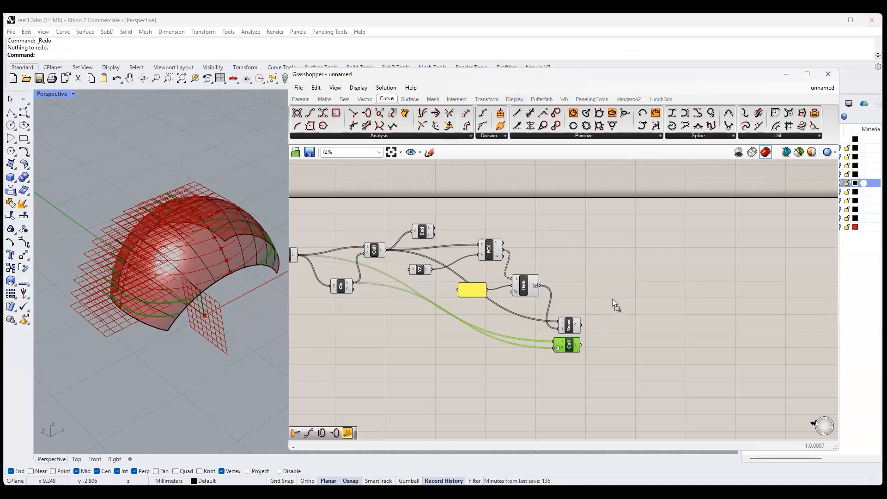
click(626, 333)
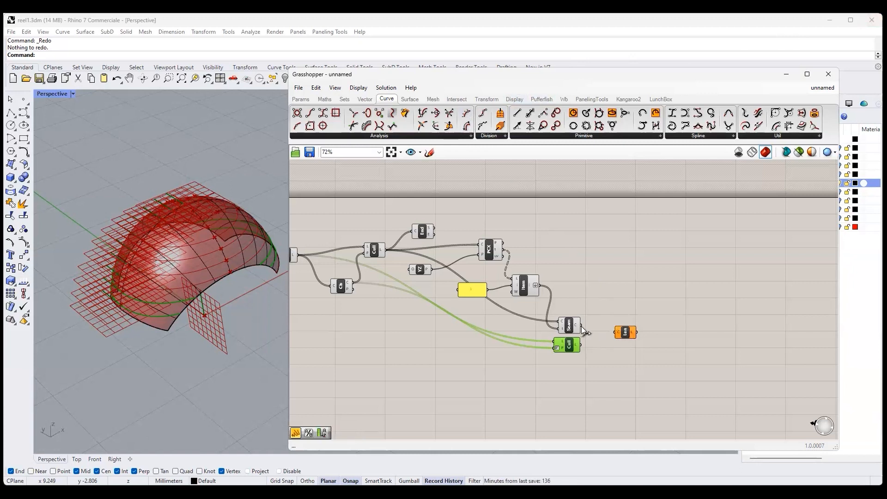
drag(578, 326, 618, 331)
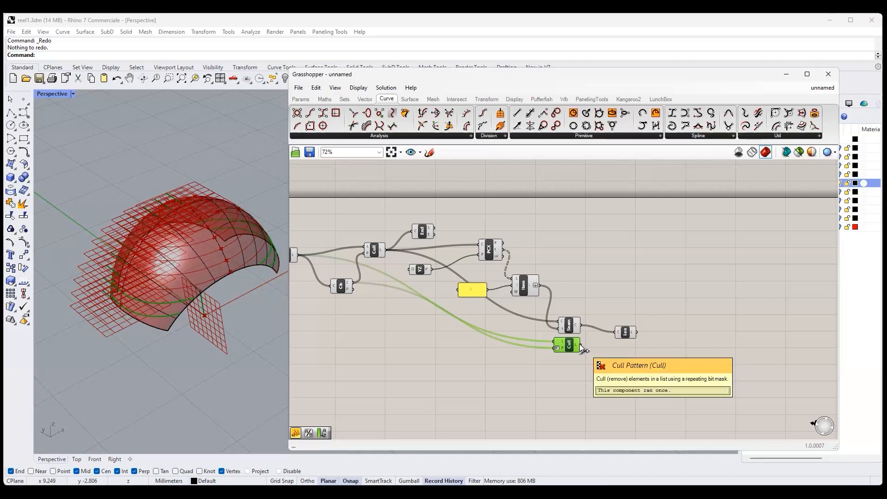
drag(579, 344, 611, 336)
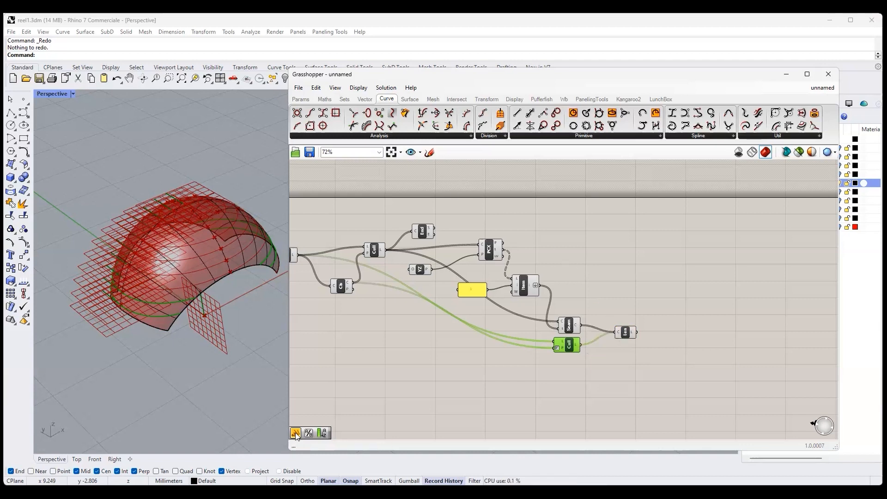
- Add a panel after Length and connect the L output to it to read the curve lengths
click(687, 320)
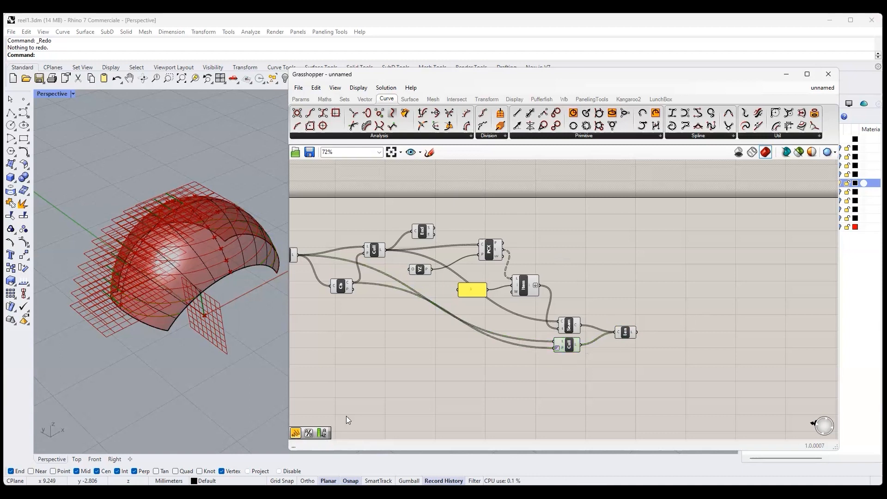
click(297, 433)
click(702, 319)
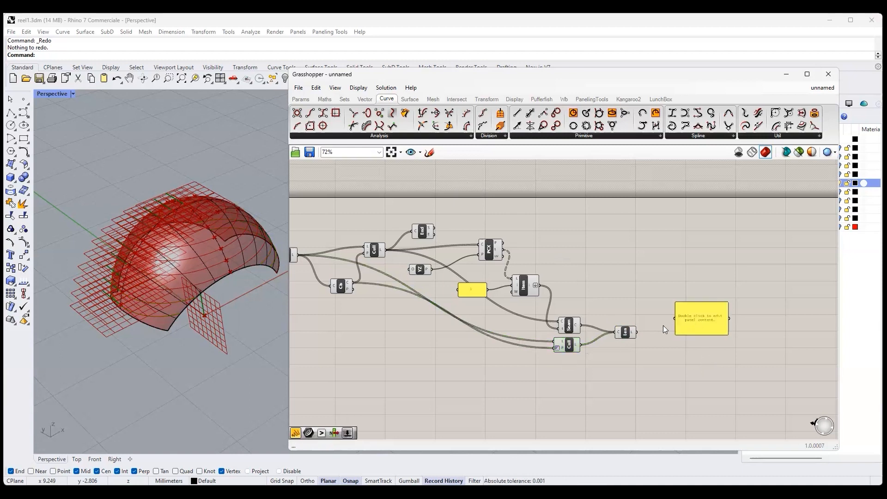
drag(639, 333, 684, 321)
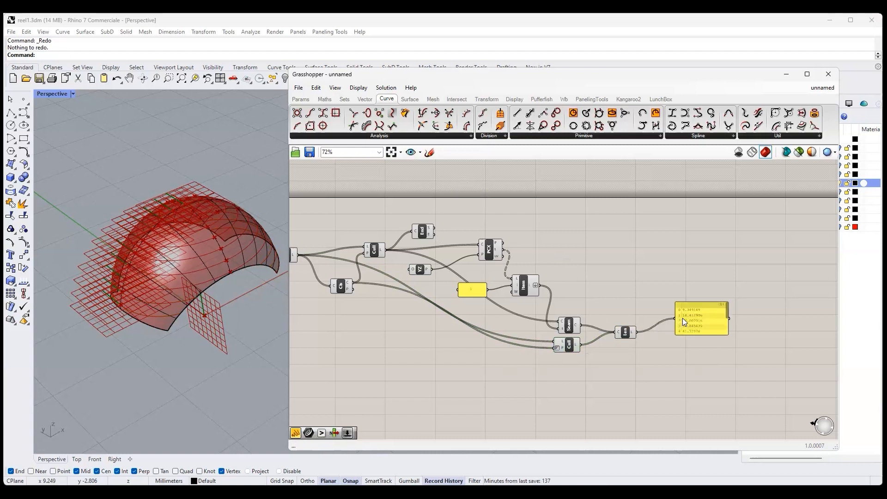
scroll(721, 319, down, 2)
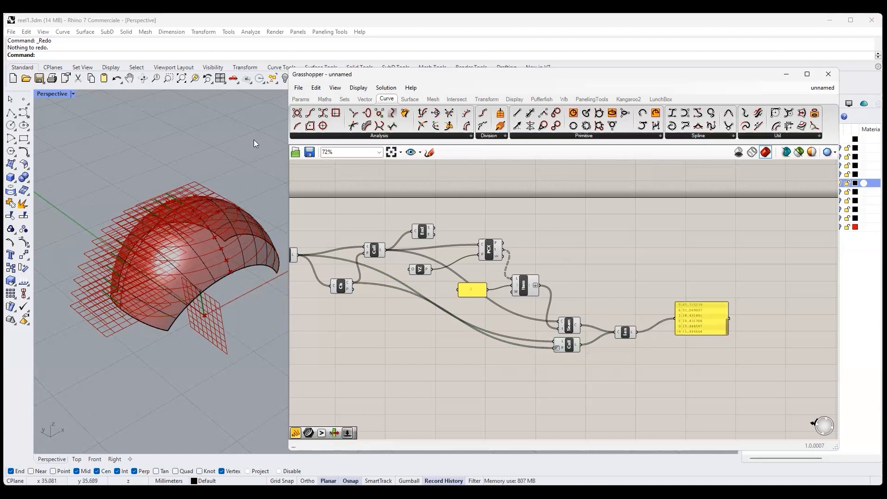
- Add a number slider below the Cull Pattern with one decimal digit, a range of 1 to 5, and a value of 1.5
click(301, 100)
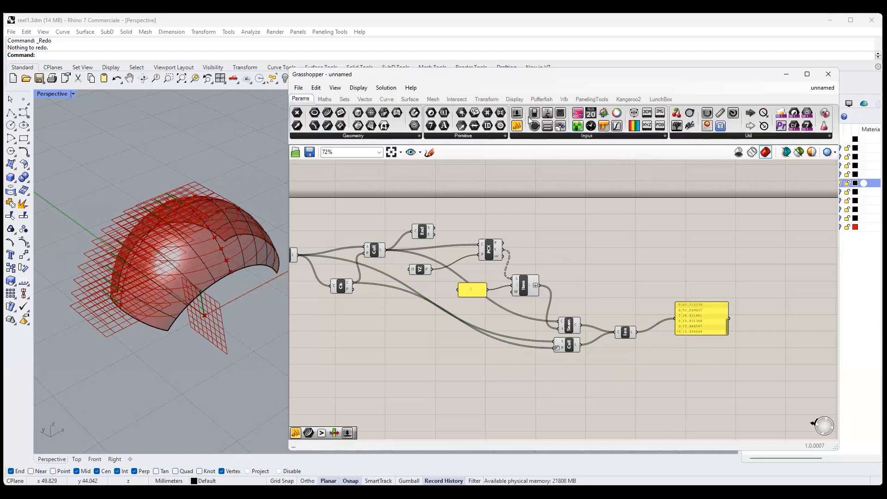
drag(486, 378, 484, 377)
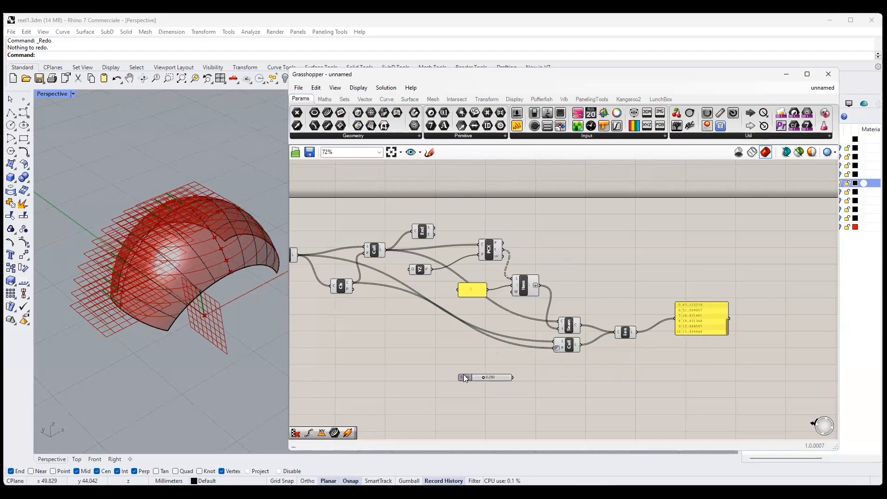
double_click(465, 378)
drag(482, 361, 462, 361)
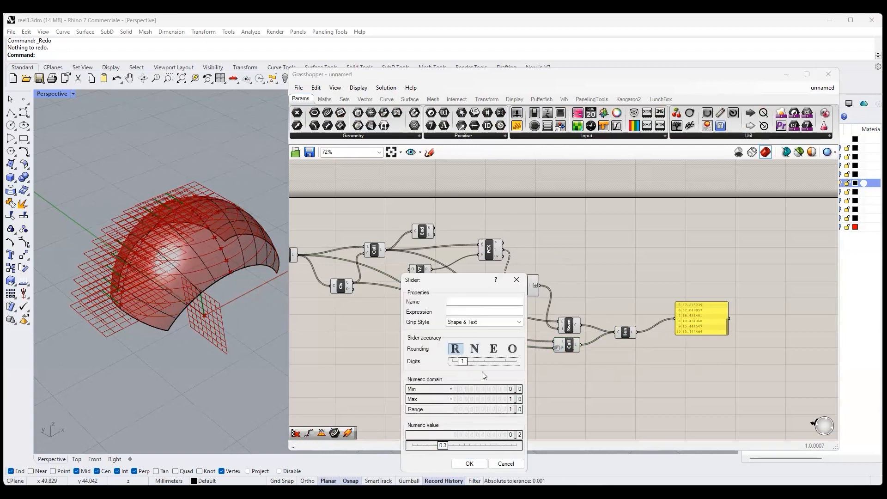
double_click(502, 389)
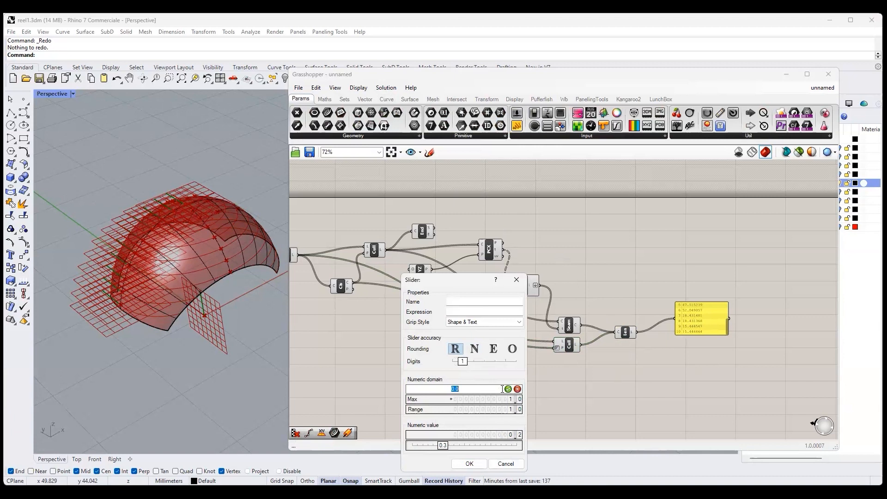
text(1)
click(508, 389)
double_click(501, 400)
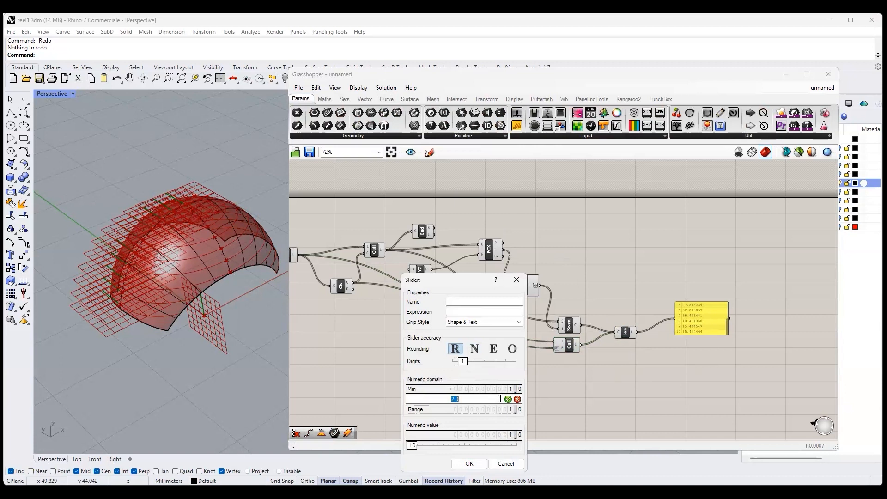
text(5)
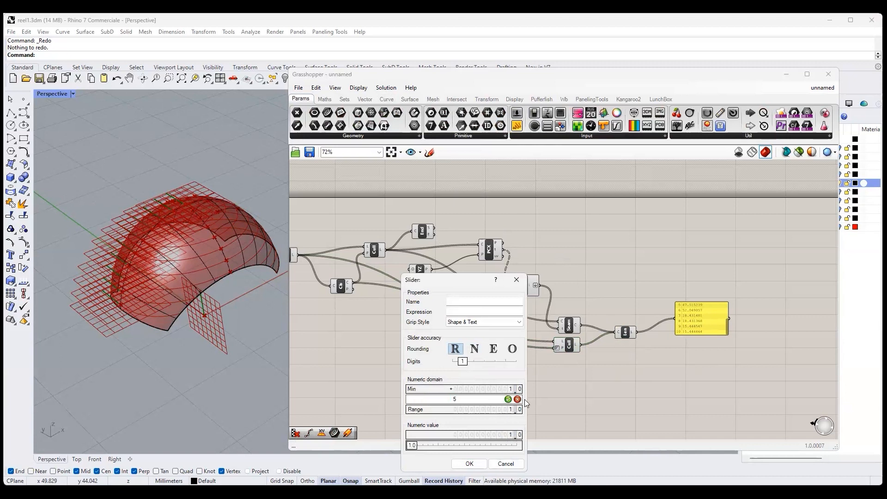
click(508, 400)
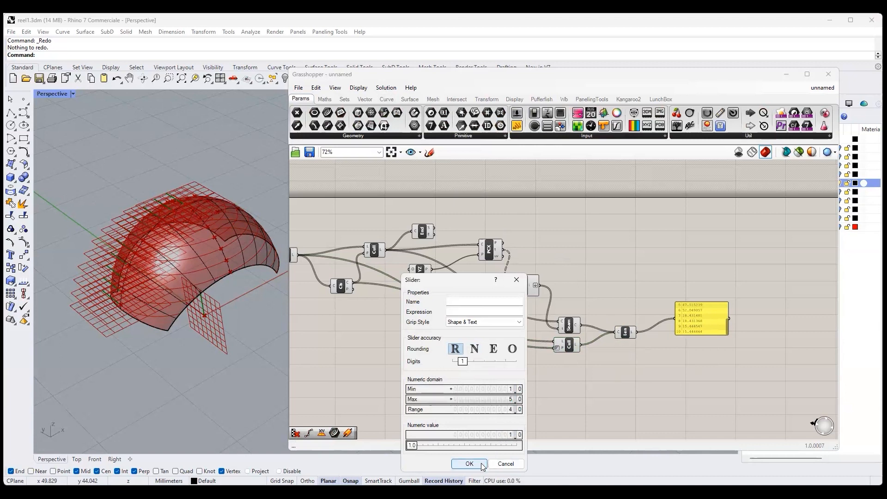
key(Return)
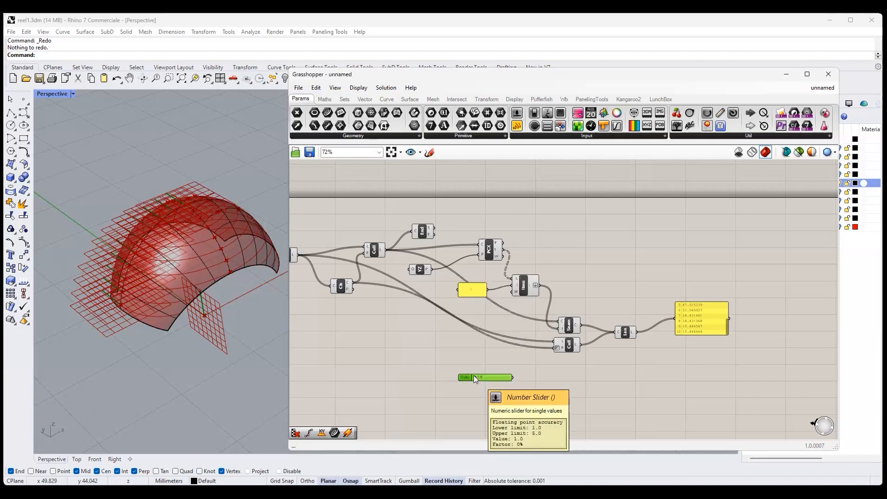
scroll(476, 375, up, 3)
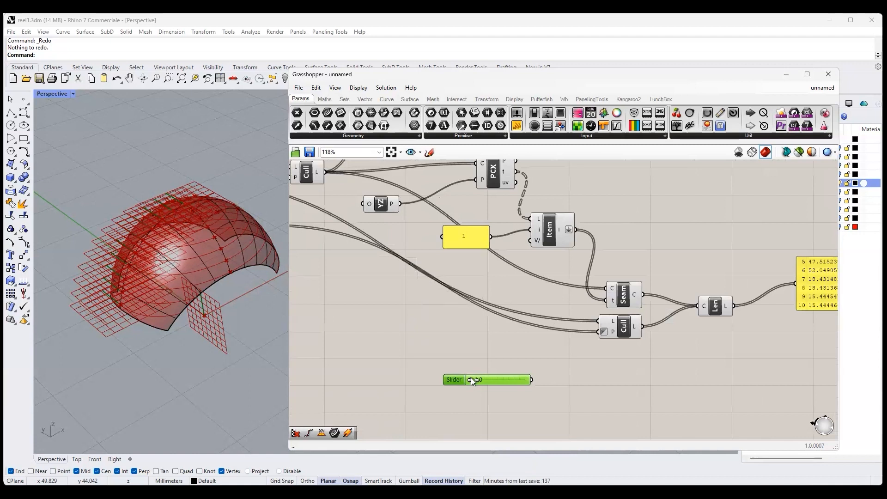
drag(471, 380, 476, 386)
- Add an Expression component with its default formula cleared, connecting Length's output to x and the 1.5 slider to y
right_drag(697, 370, 557, 384)
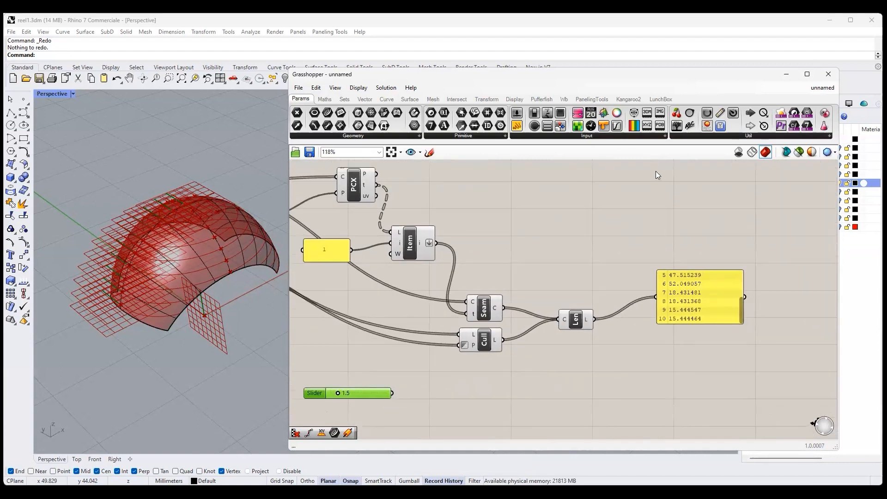
click(325, 99)
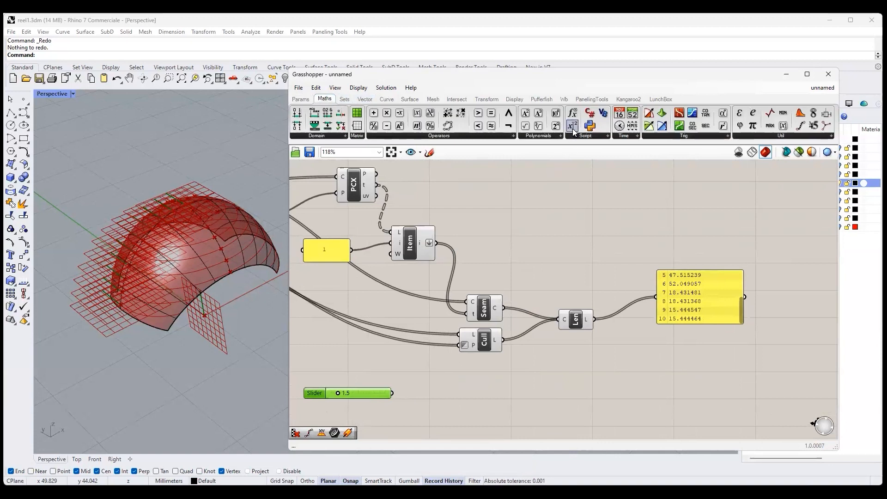
drag(630, 393, 667, 394)
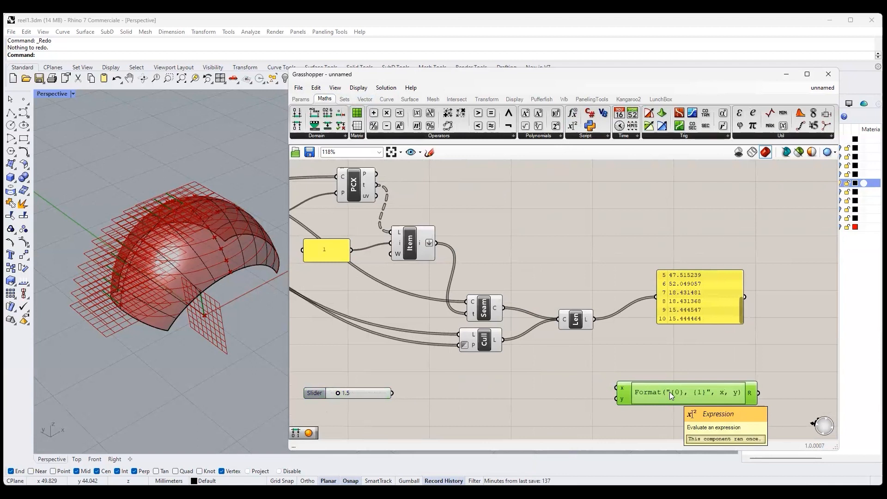
double_click(670, 392)
key(ctrl+a)
key(BackSpace)
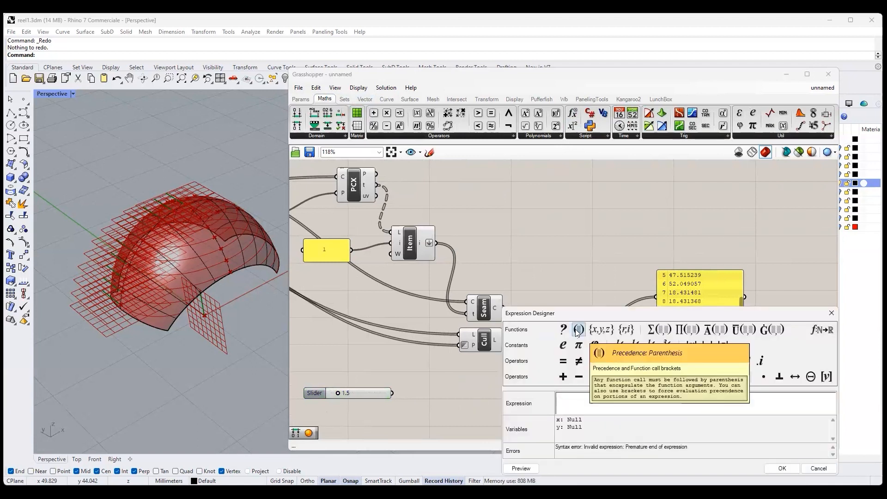
click(783, 468)
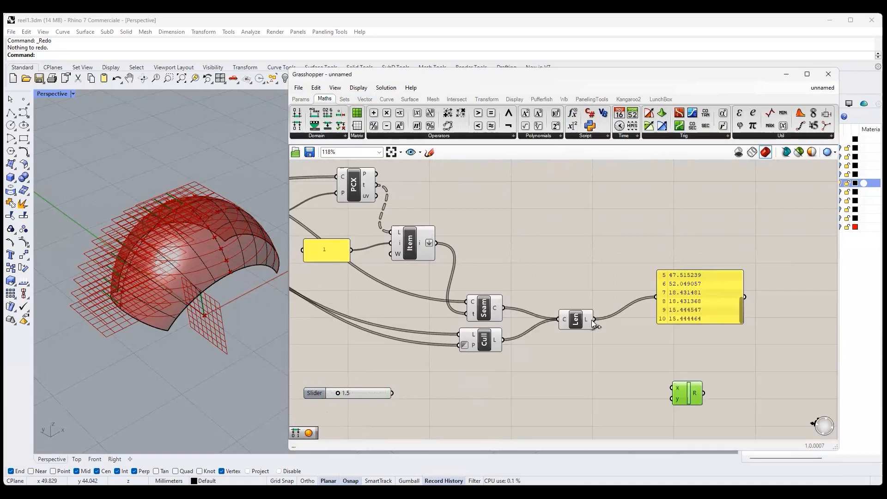
drag(595, 319, 672, 388)
drag(392, 393, 672, 399)
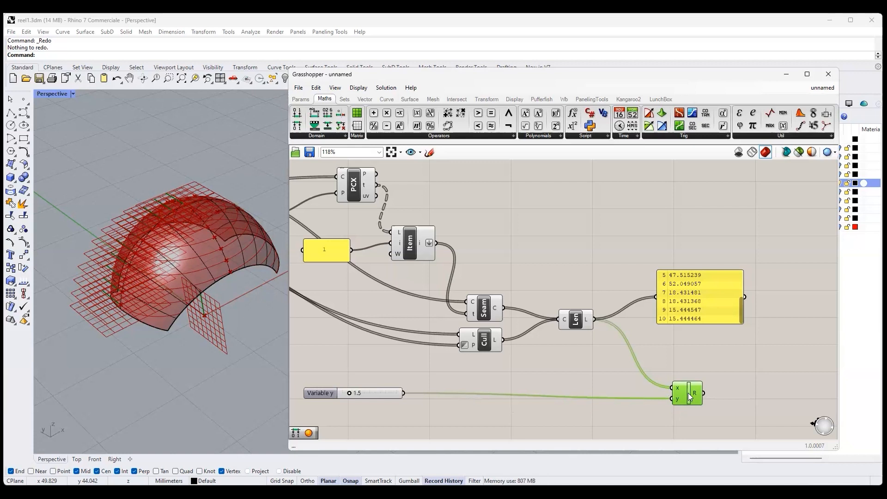
- Set the Expression component's formula to Int(x/y), checking the available expression functions for the integer function
double_click(689, 396)
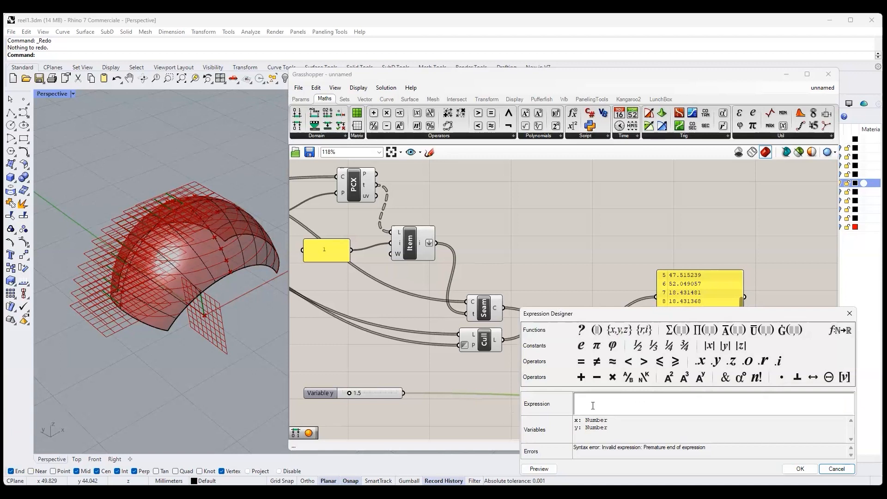
click(841, 332)
scroll(318, 199, down, 3)
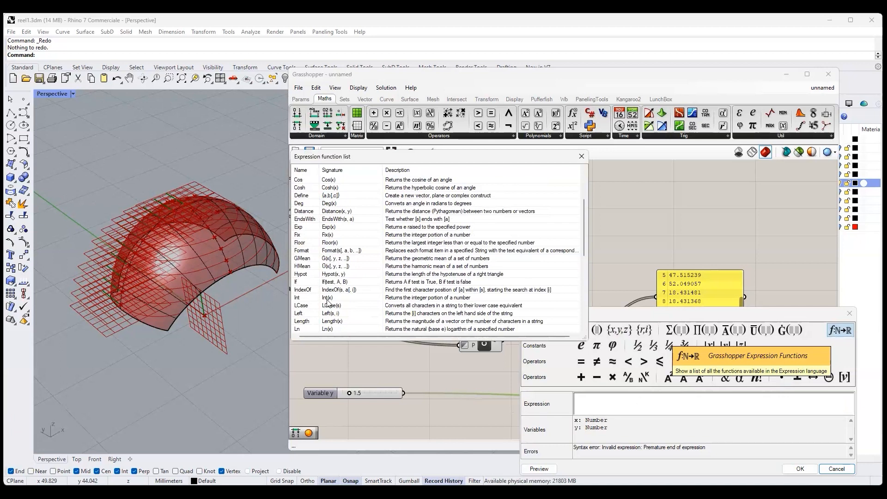
click(582, 157)
text(Int(x/y))
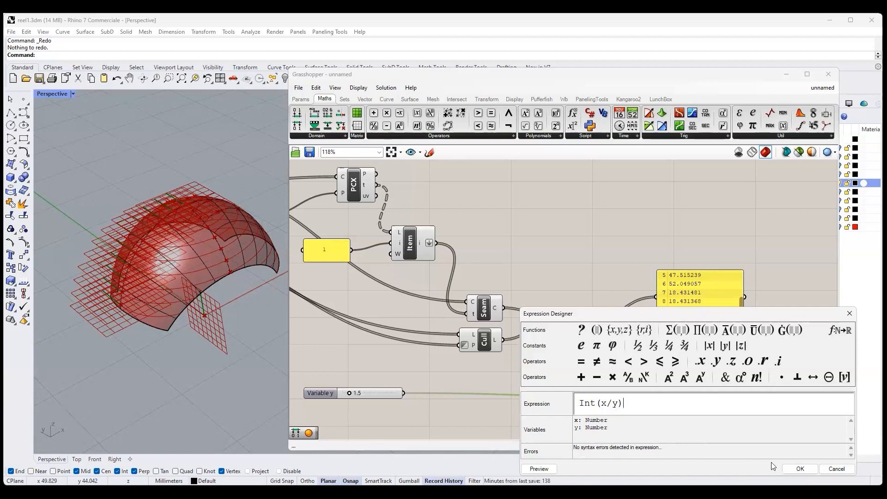
click(800, 469)
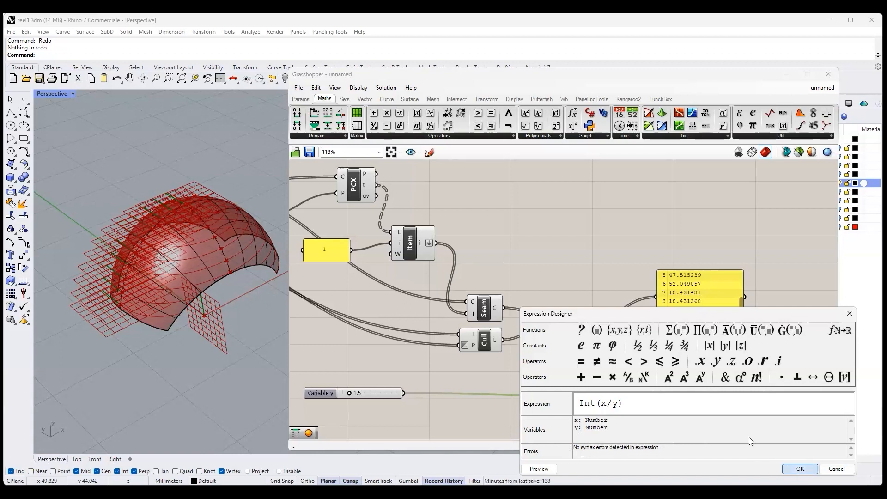
- Connect the Int(x/y) output to the panel in place of Length's output, and add a Divide Curve component below the panel
drag(679, 299, 744, 316)
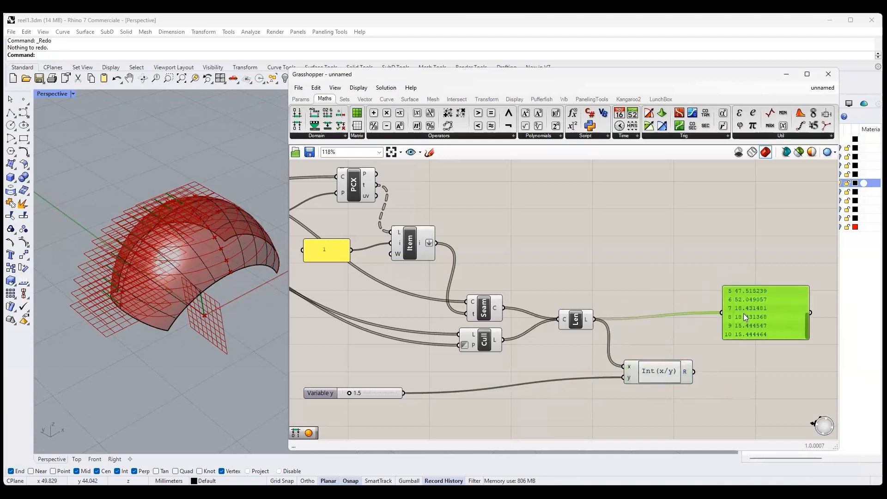
drag(694, 372, 721, 313)
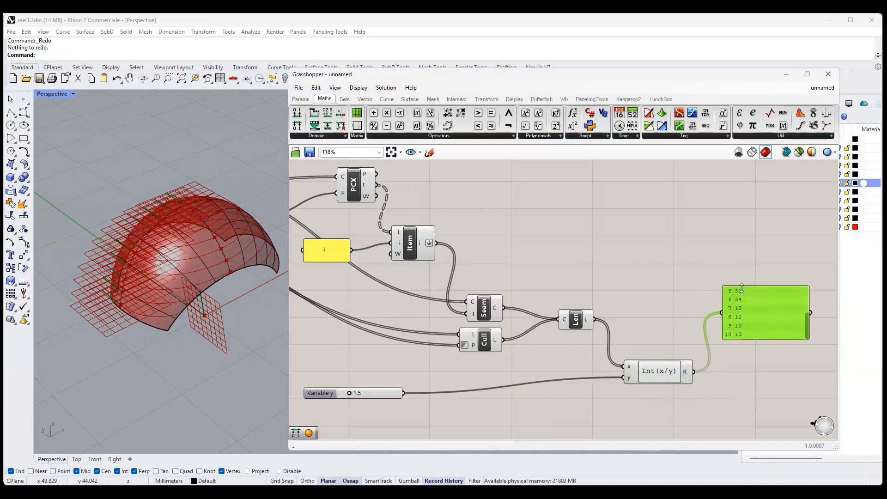
drag(806, 326, 807, 239)
click(387, 99)
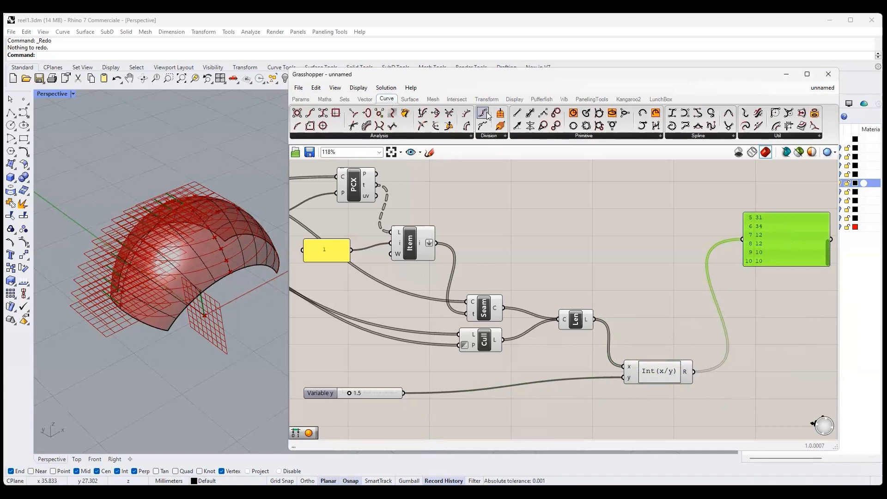
drag(484, 113, 767, 331)
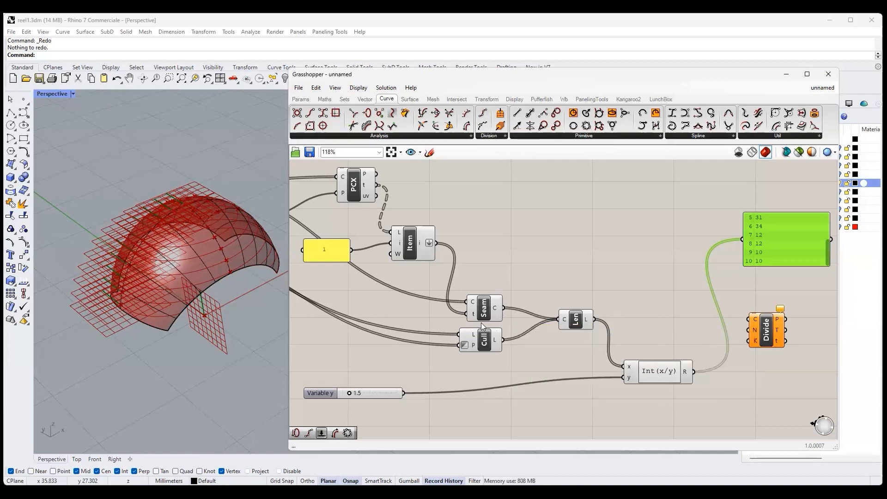
- Add a Merge component and connect Seam's C output to D1 and the inverted Cull Pattern's output to D2
mouse_move(500, 307)
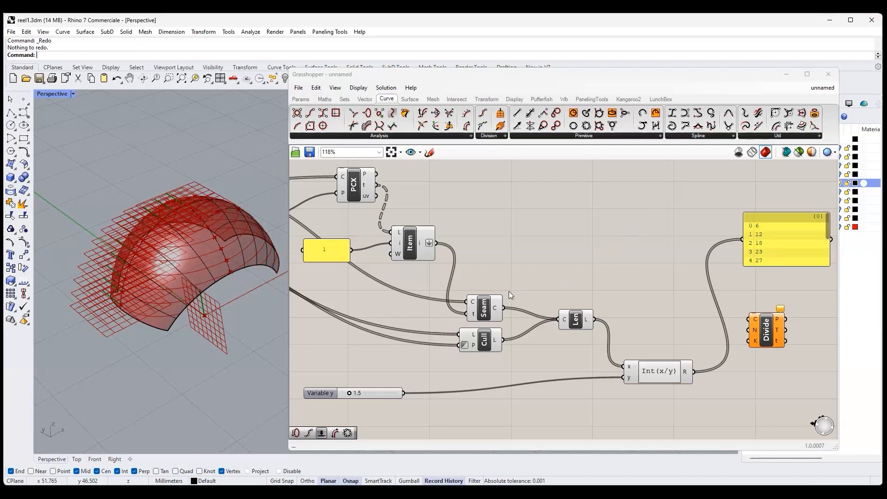
click(484, 344)
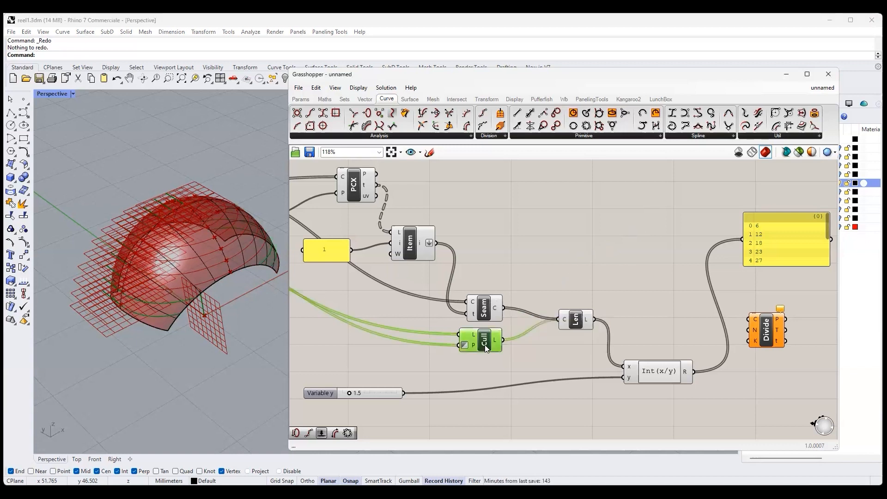
click(485, 313)
click(485, 340)
click(344, 100)
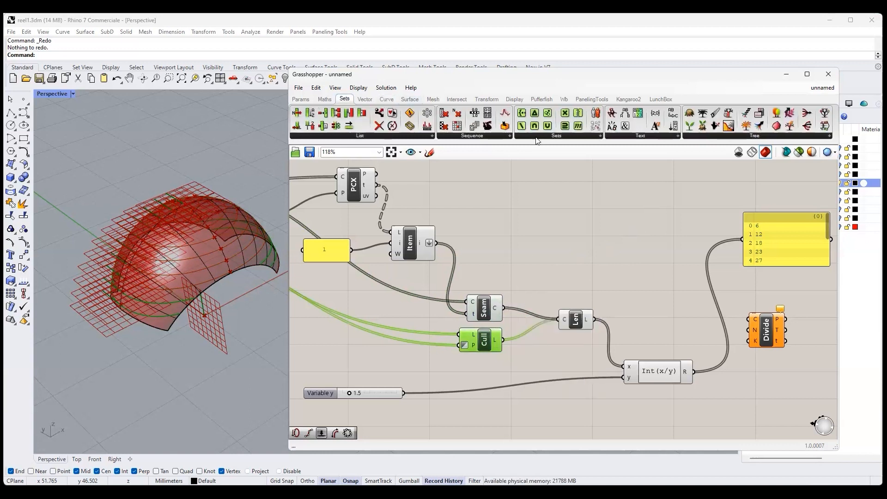
drag(762, 127, 552, 281)
drag(498, 308, 532, 273)
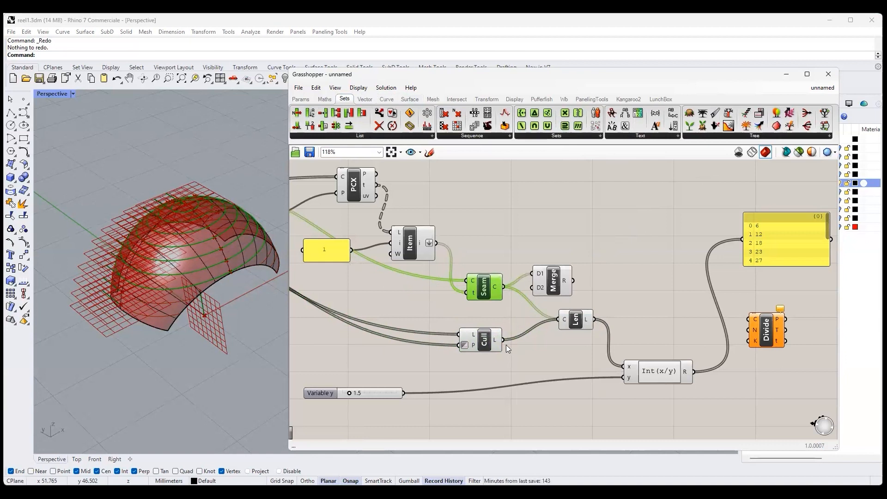
drag(502, 341, 535, 280)
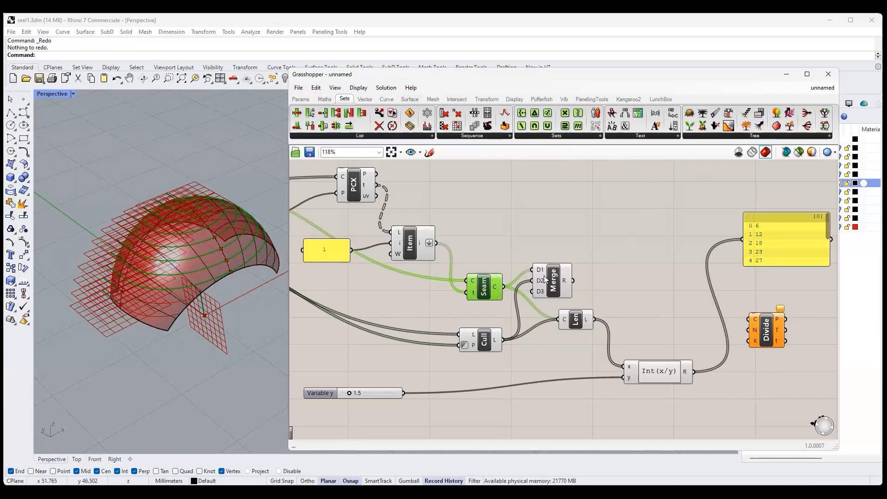
- Feed Merge's R output into Length's C input in place of the direct Seam and Cull Pattern wires
drag(564, 321, 588, 321)
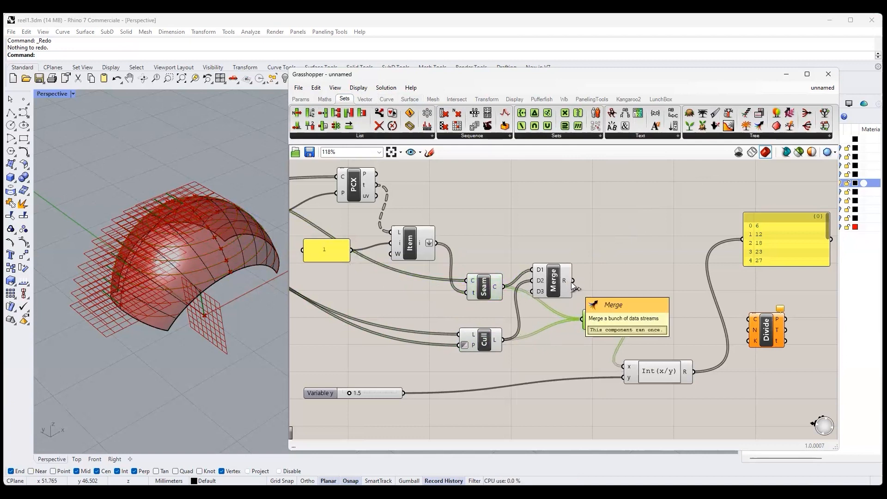
drag(574, 283, 573, 318)
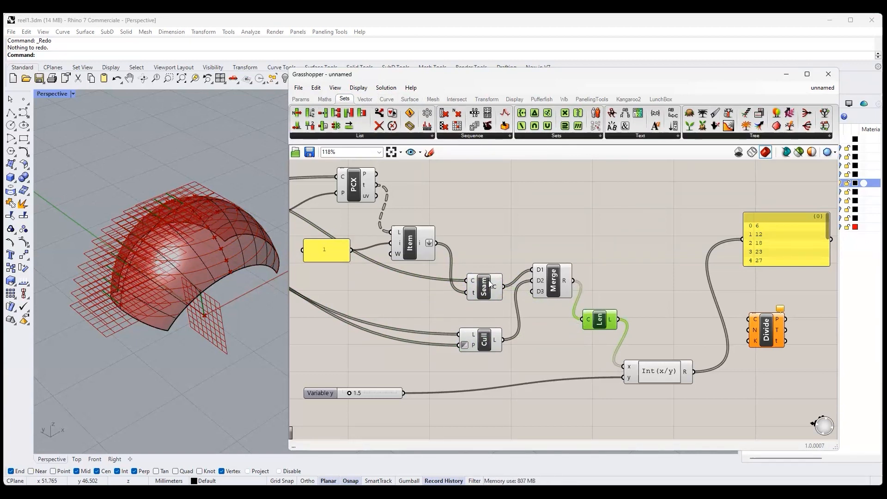
drag(547, 278, 545, 293)
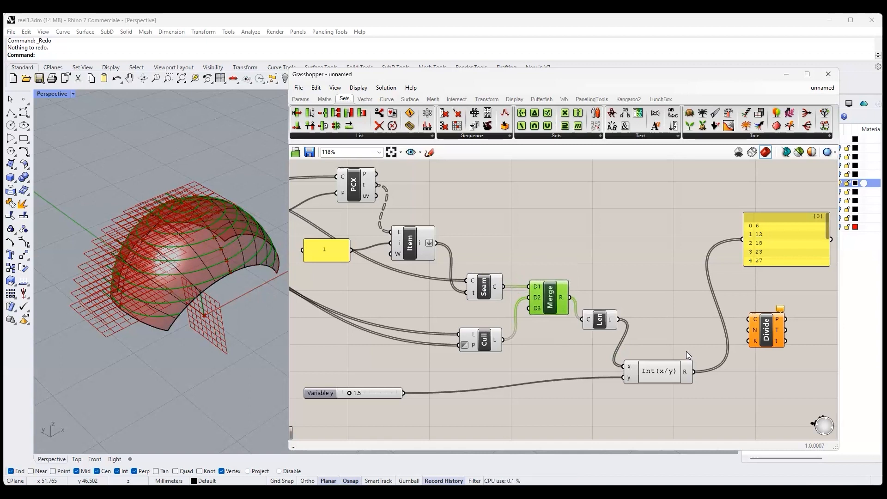
- Connect Merge's output to Divide Curve's C input and the Int(x/y) result to its N input
drag(748, 319, 570, 297)
drag(694, 372, 748, 330)
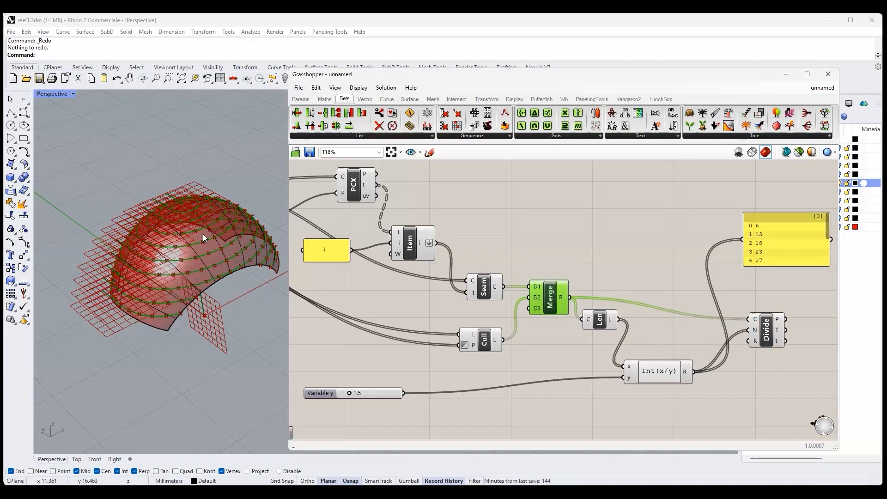
mouse_move(203, 234)
right_down()
mouse_move(205, 262)
mouse_move(207, 231)
right_up()
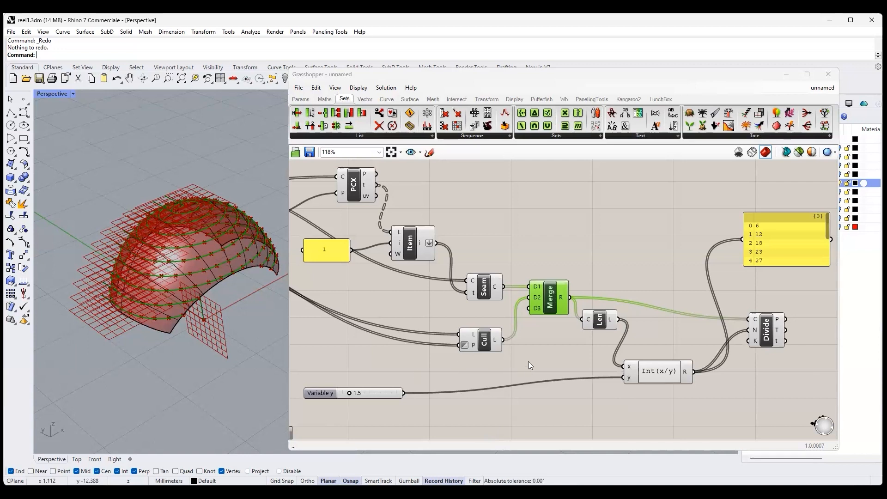
- Turn off the preview of the components upstream of Divide Curve, keeping Divide Curve's points visible
click(768, 336)
scroll(780, 353, down, 6)
drag(372, 215, 825, 399)
key(space)
click(767, 293)
right_drag(772, 307, 578, 320)
scroll(578, 320, up, 4)
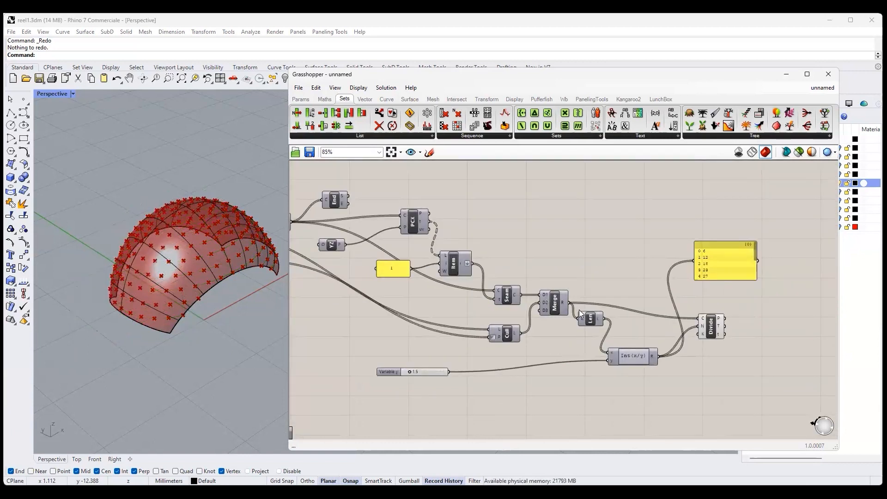
- Turn the preview back on for the Merge component to show the merged section curves
click(557, 311)
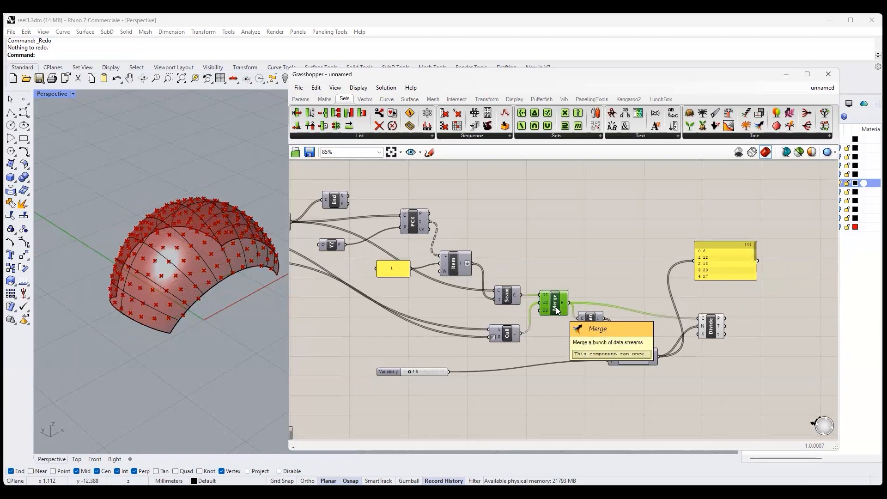
right_click(558, 311)
click(573, 326)
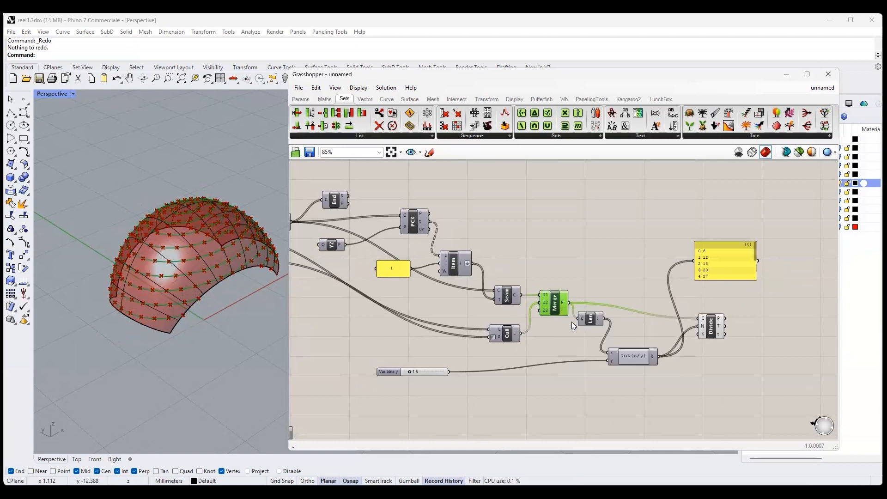
click(595, 248)
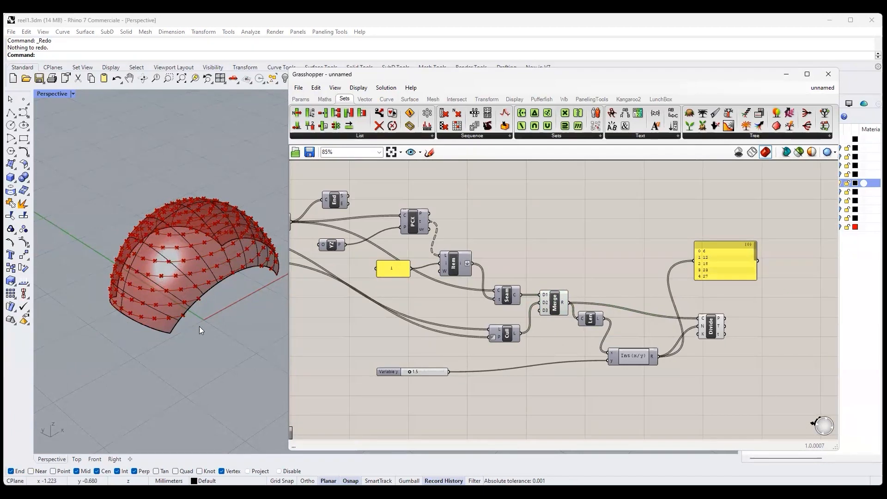
mouse_move(203, 278)
right_down()
mouse_move(194, 282)
mouse_move(201, 290)
right_up()
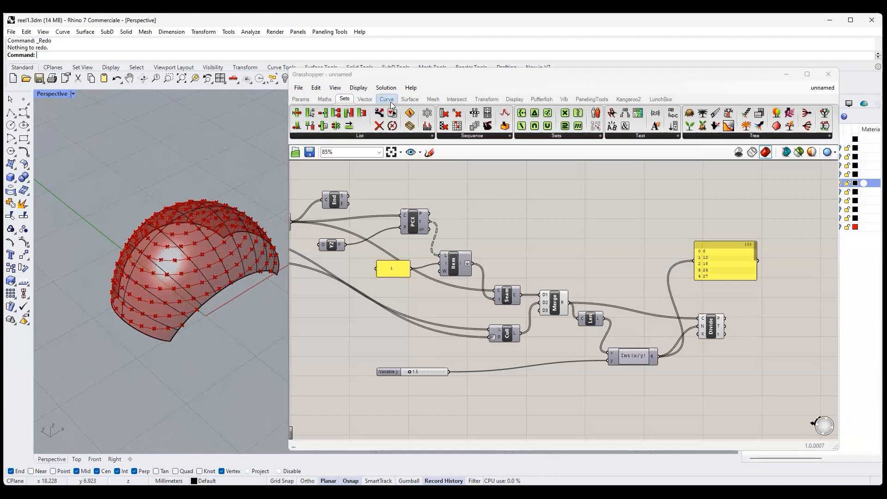
- Add a Sphere component after Divide Curve and set the expression 0.5*x on its R input
click(410, 100)
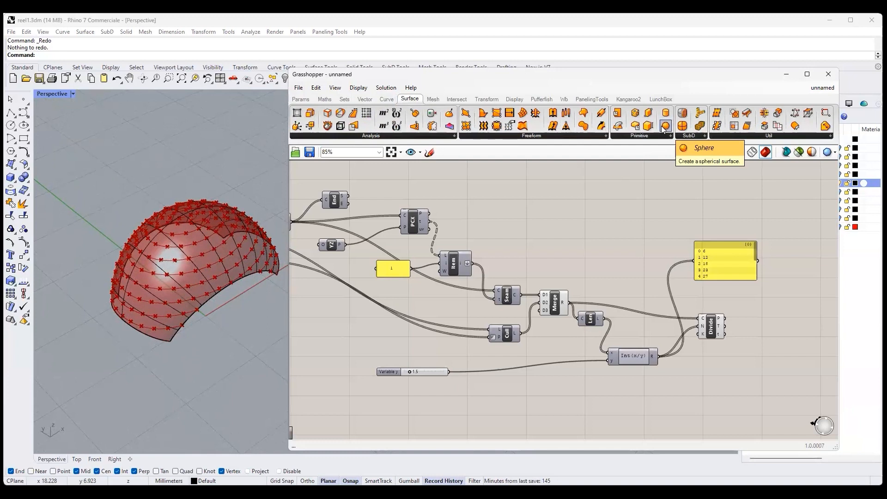
drag(662, 125, 782, 321)
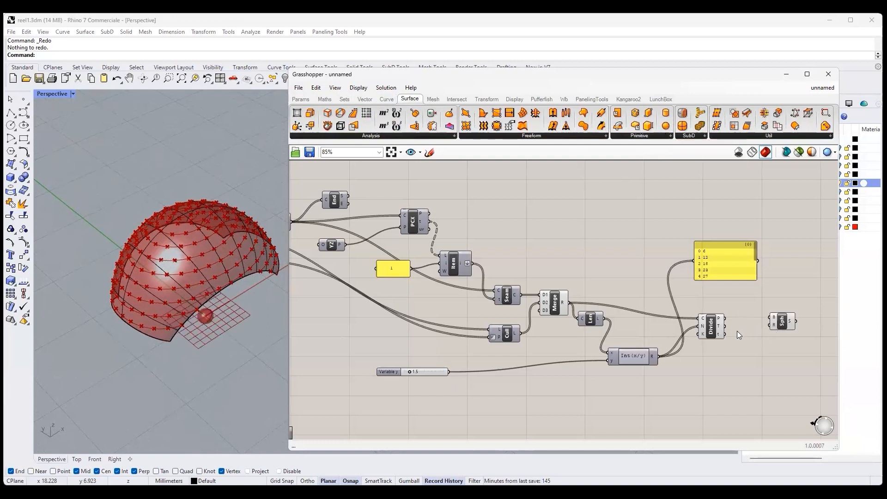
mouse_move(723, 318)
mouse_move(440, 375)
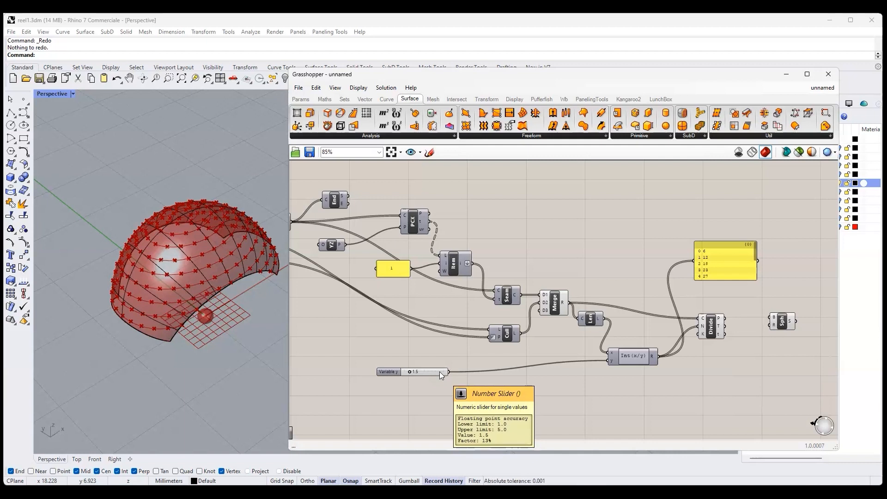
right_click(772, 326)
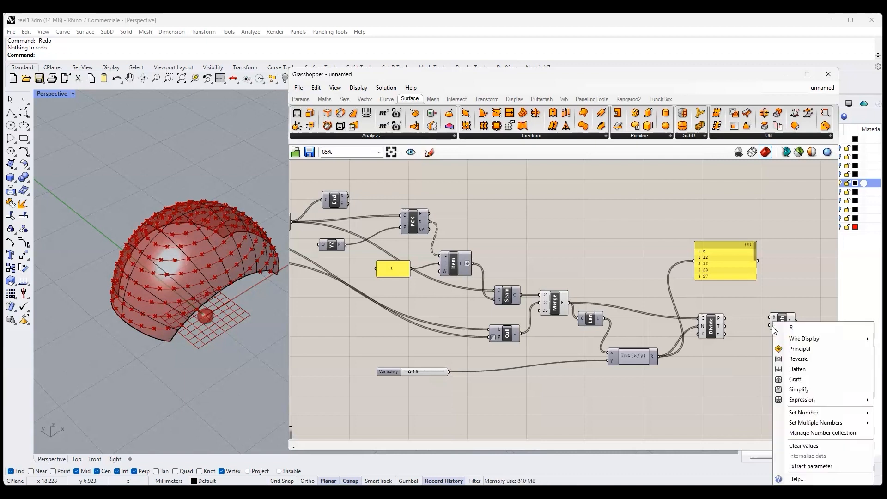
mouse_move(781, 400)
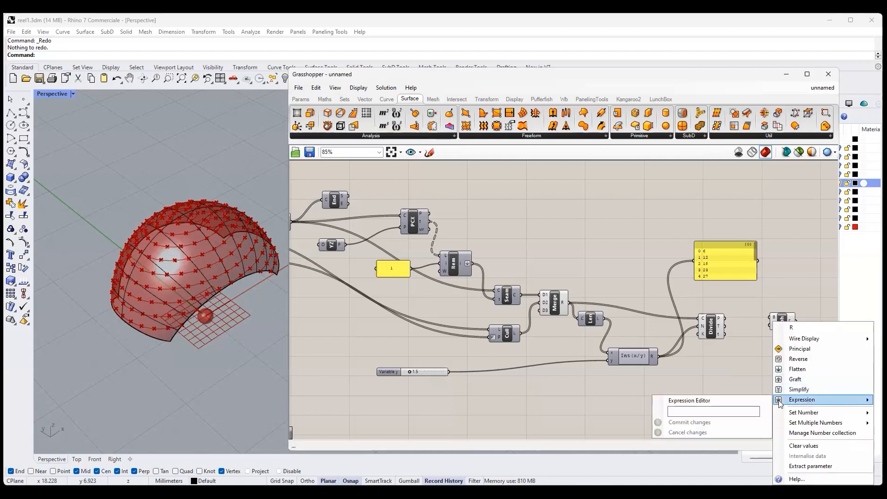
click(682, 412)
text(0.5*x)
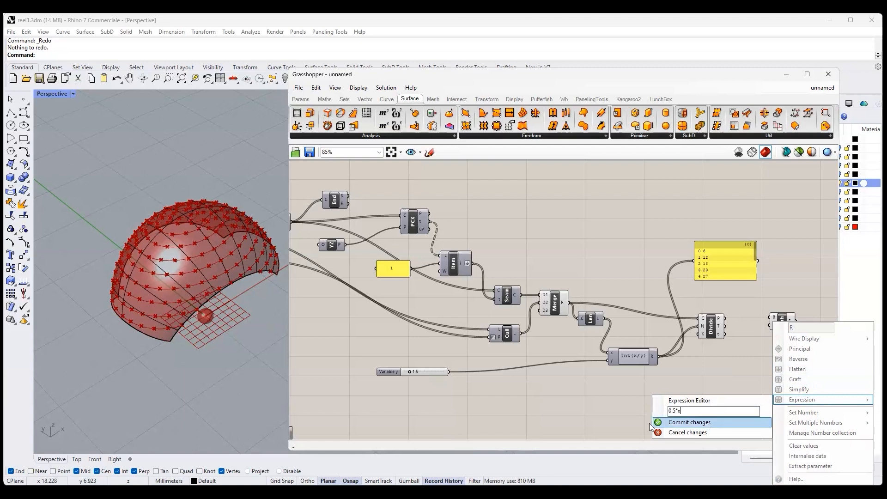
click(652, 423)
- Connect the 1.5 slider to Sphere's R input and Divide Curve's P output to its B input, then inspect the spheres
drag(449, 371, 759, 328)
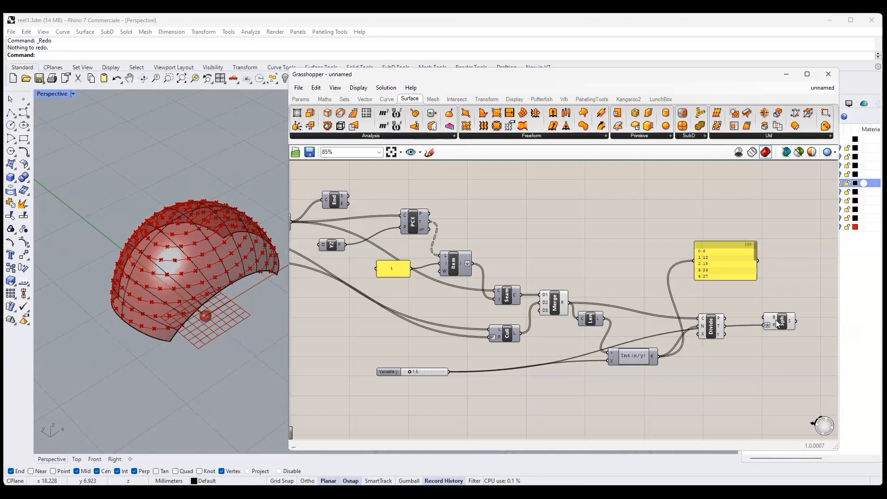
drag(777, 322, 778, 348)
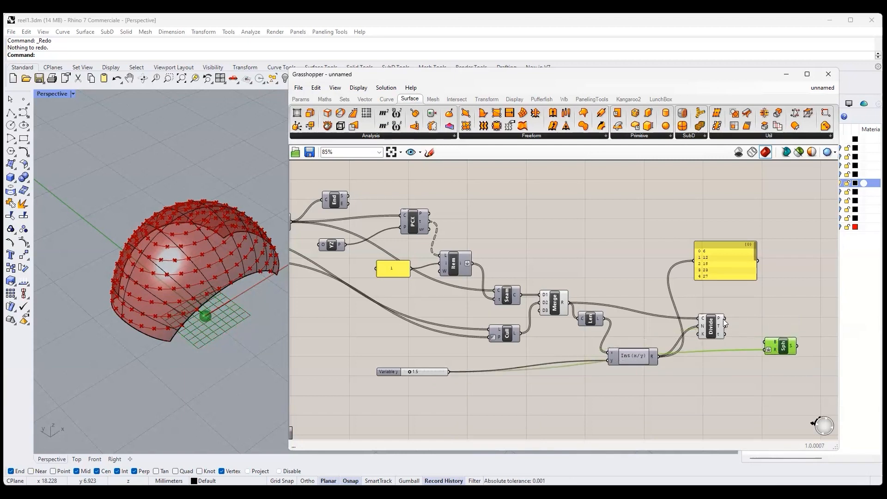
drag(725, 318, 766, 342)
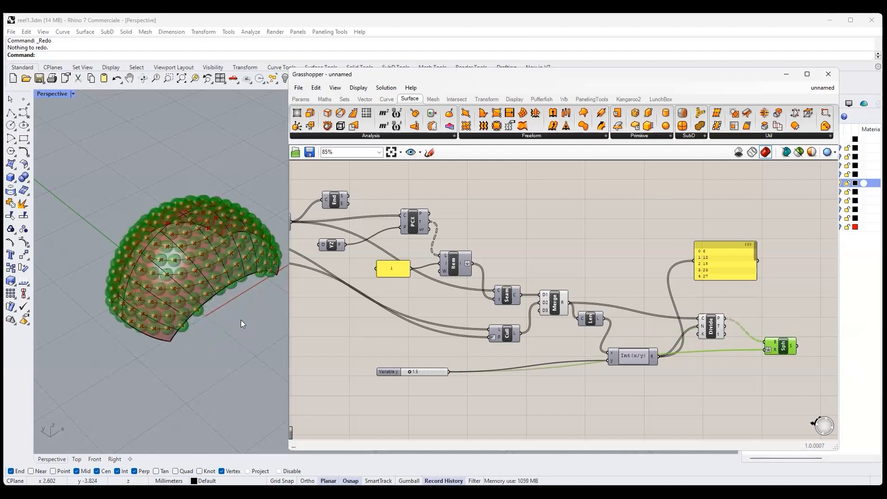
mouse_move(249, 290)
right_down()
mouse_move(231, 368)
mouse_move(238, 305)
mouse_move(250, 282)
right_up()
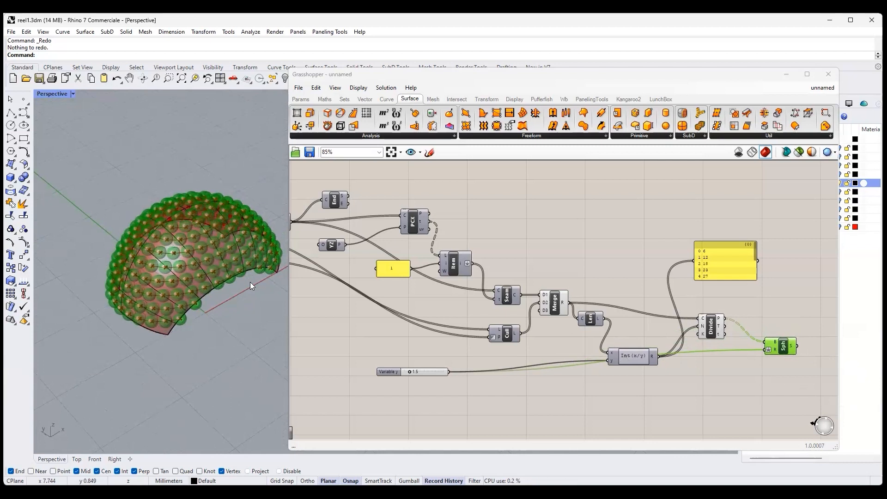
right_drag(193, 274, 306, 284)
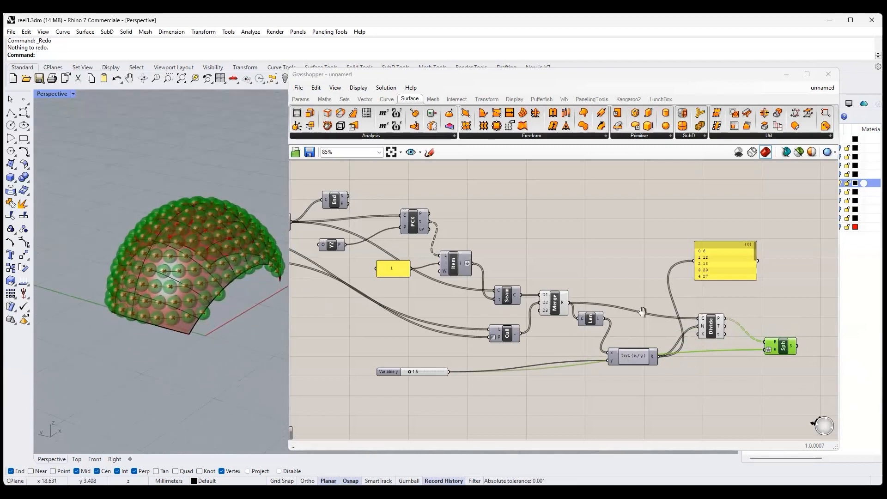
right_drag(379, 305, 642, 313)
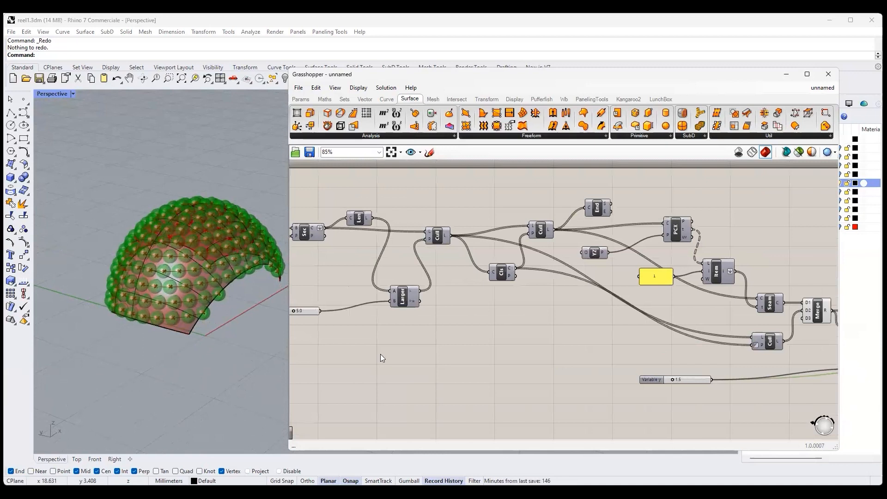
- Move the 1.5 gem-size slider back along the definition, near the Second Number slider
drag(652, 379, 303, 355)
right_drag(314, 359, 669, 414)
right_drag(311, 393, 429, 405)
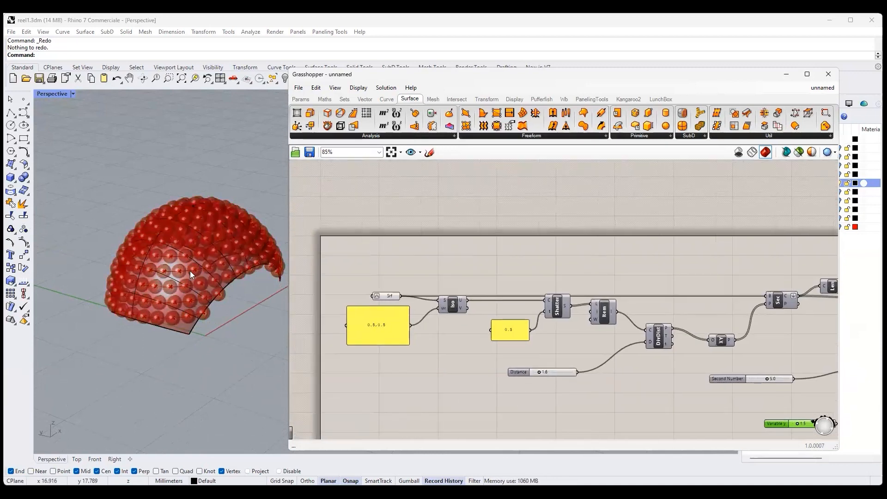
- Set the Distance slider feeding DivDist to 2.0 and inspect the sphere spacing on the ring surface
scroll(190, 270, up, 5)
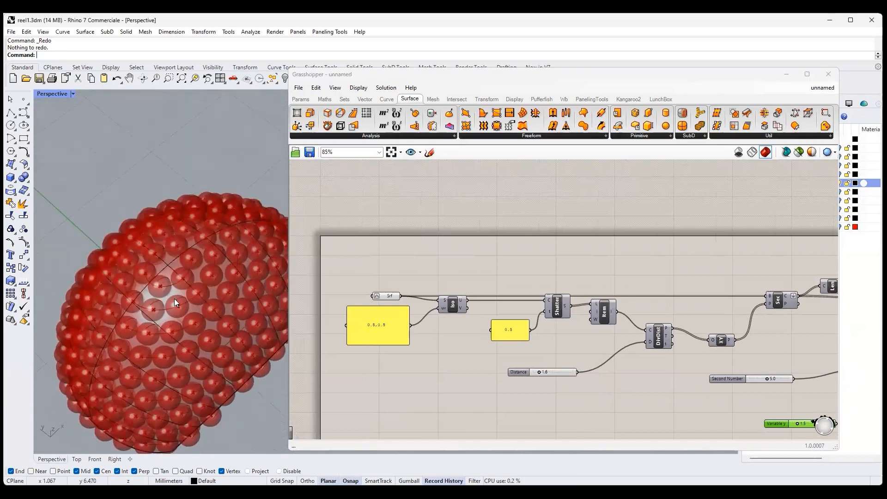
scroll(541, 373, up, 4)
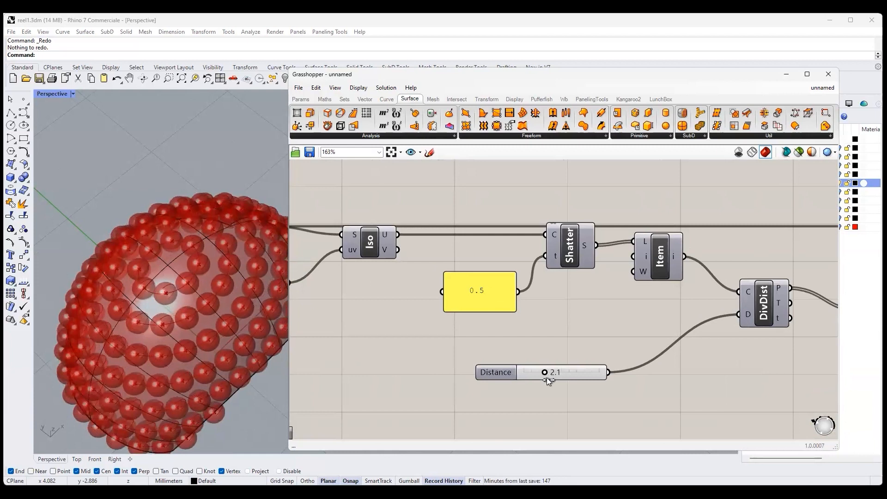
drag(547, 378, 542, 376)
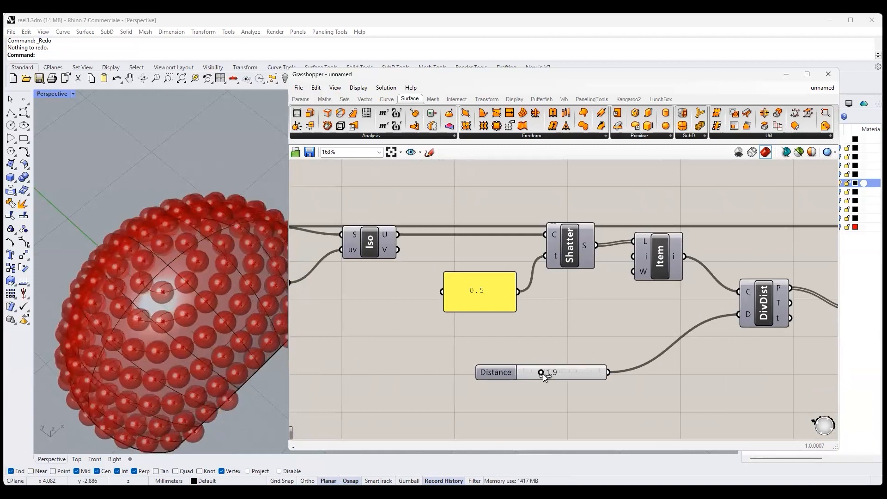
right_drag(240, 373, 239, 341)
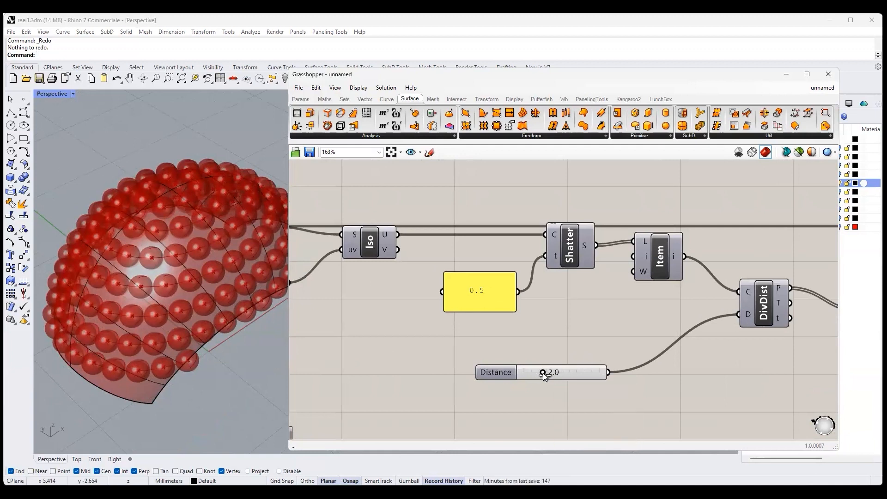
right_drag(254, 296, 217, 282)
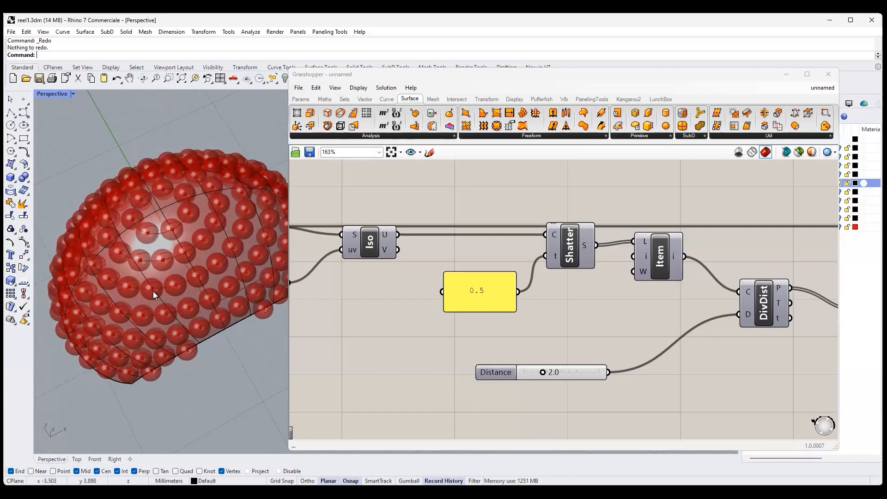
right_drag(218, 366, 211, 320)
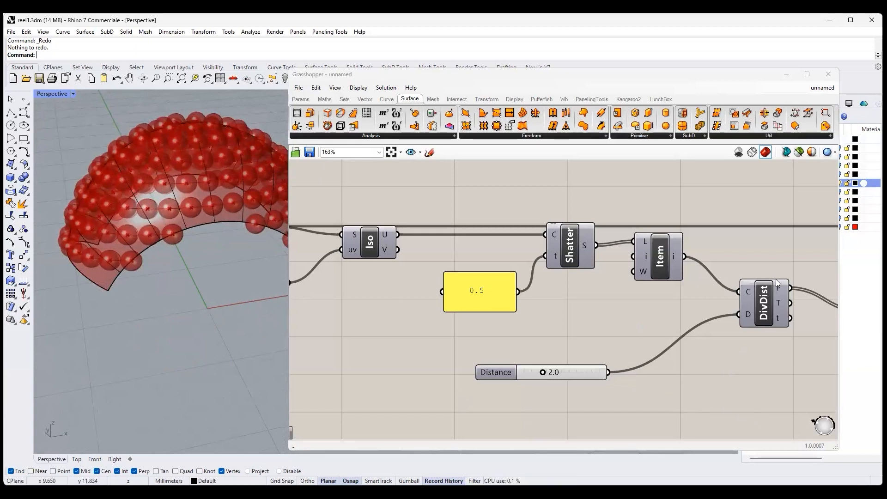
- Bake the Sphere component's geometry into Rhino and turn off all Grasshopper preview geometry
scroll(614, 341, down, 5)
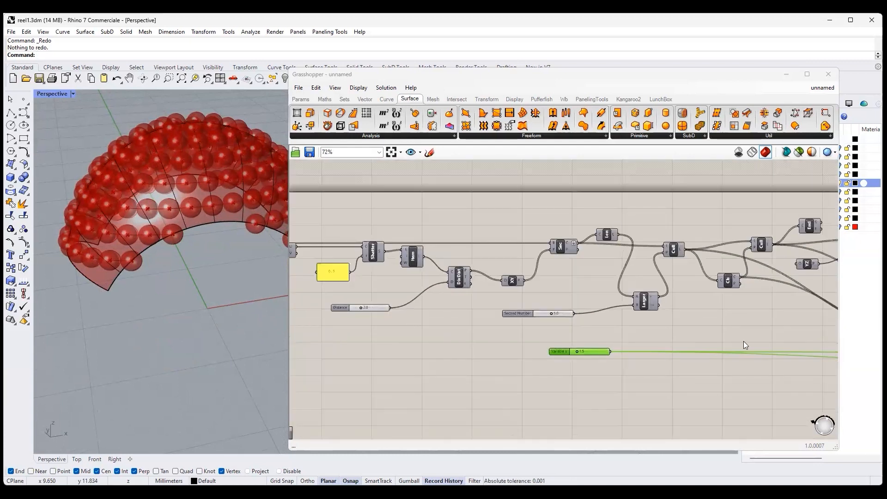
right_drag(744, 341, 619, 355)
scroll(619, 355, up, 6)
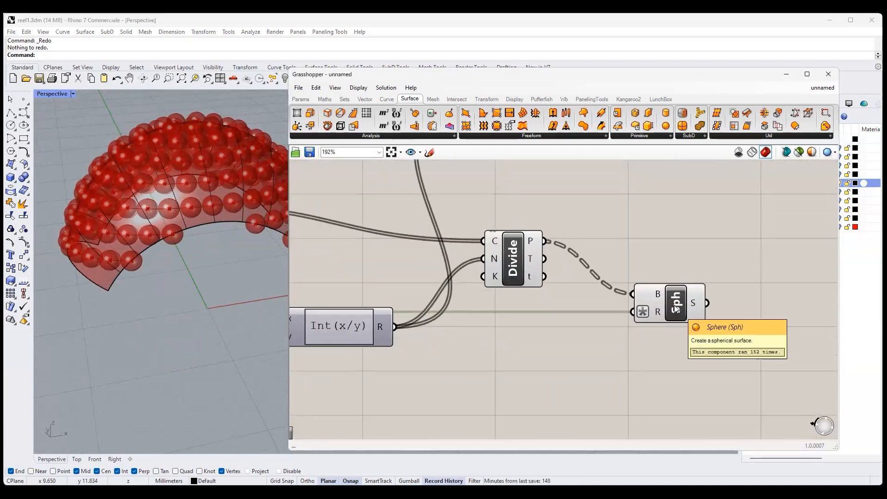
right_click(674, 306)
click(701, 350)
click(711, 436)
click(738, 153)
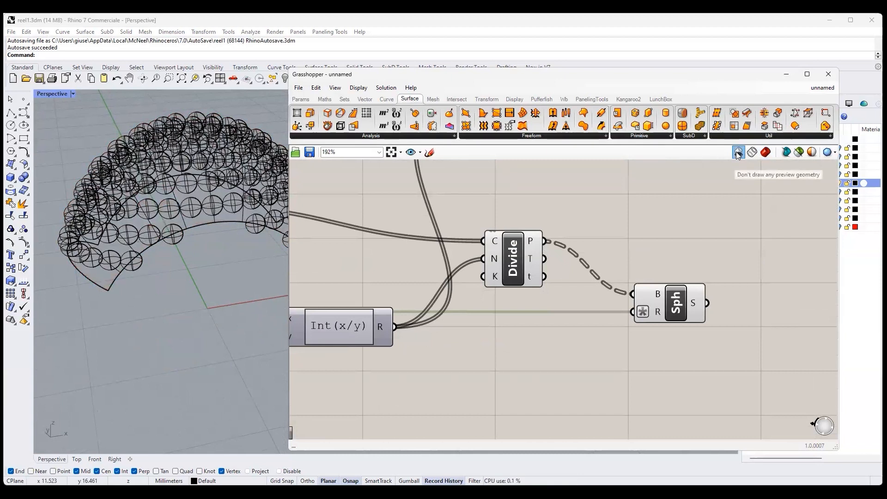
- Set the Perspective viewport to Shaded display and turn on the bits and pieces layer to show the whole ring
double_click(540, 76)
right_drag(553, 273, 615, 278)
click(72, 94)
click(62, 134)
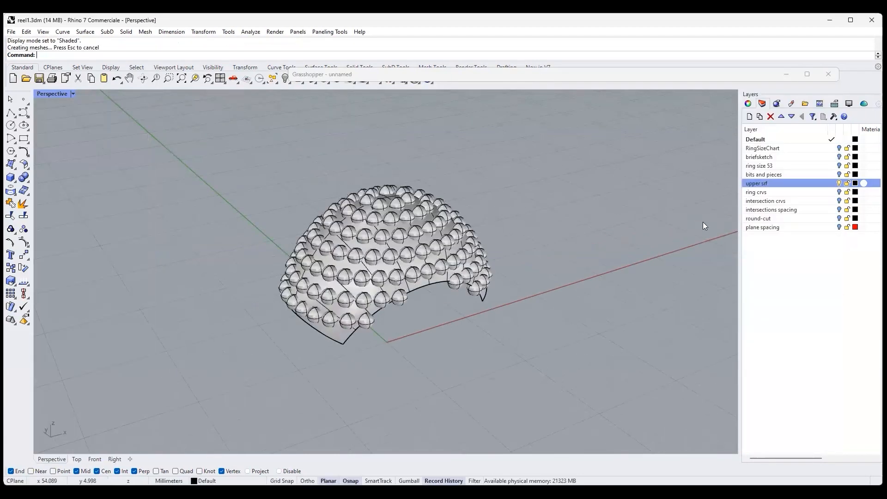
click(839, 174)
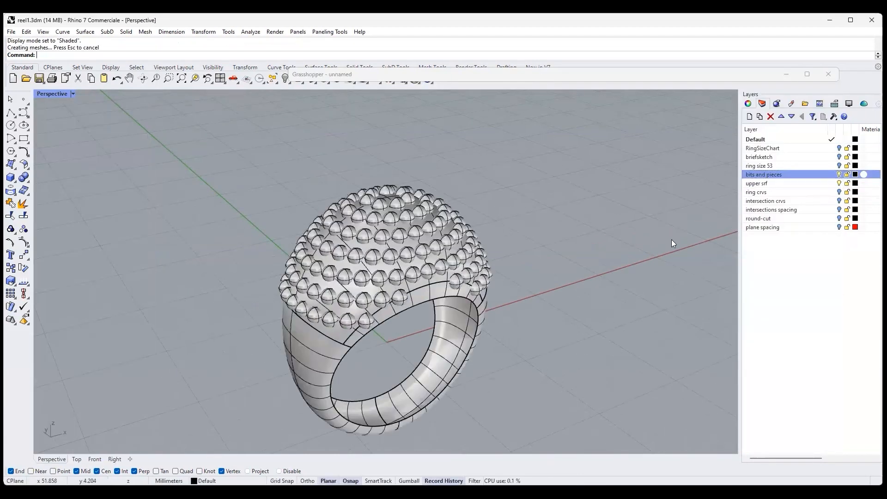
right_drag(624, 248, 511, 244)
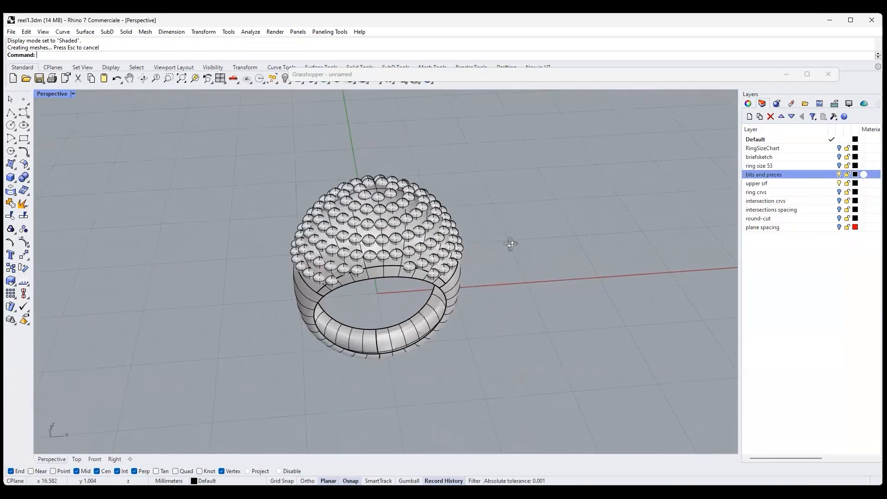
- Set the Perspective viewport to Artistic display and inspect the rows of spheres on the ring
click(54, 94)
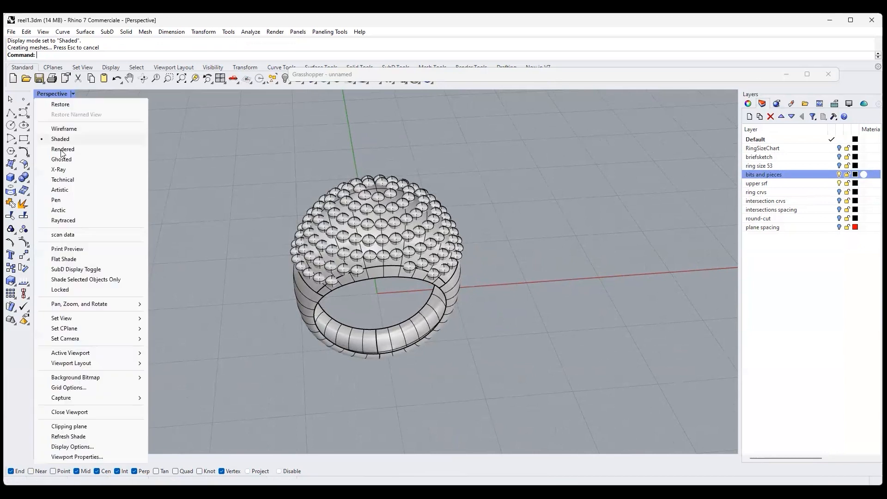
click(61, 193)
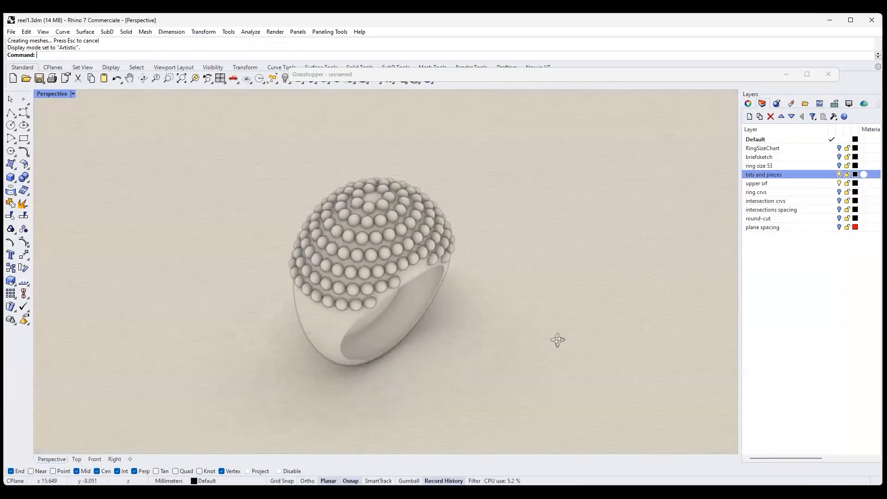
right_drag(558, 340, 501, 276)
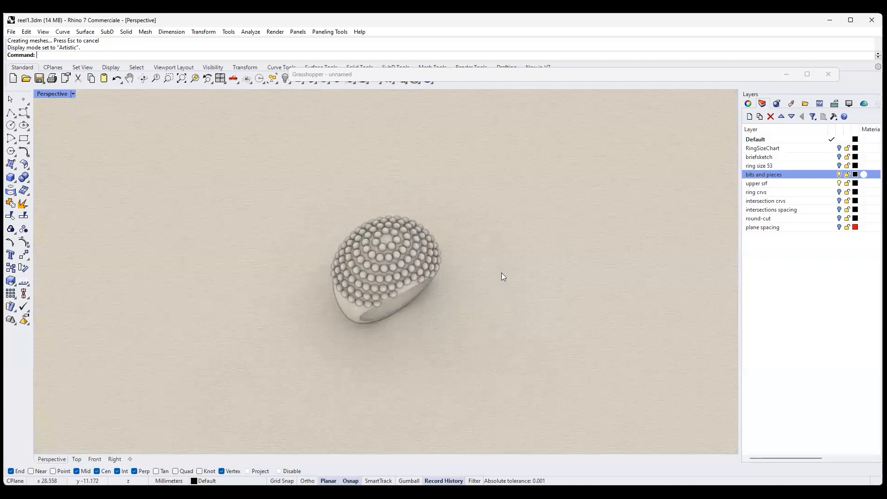
scroll(319, 259, up, 2)
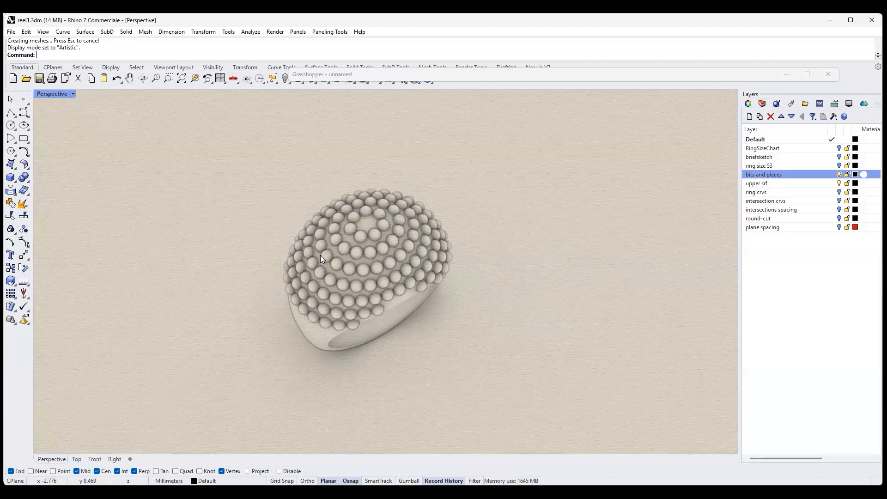
scroll(343, 255, up, 2)
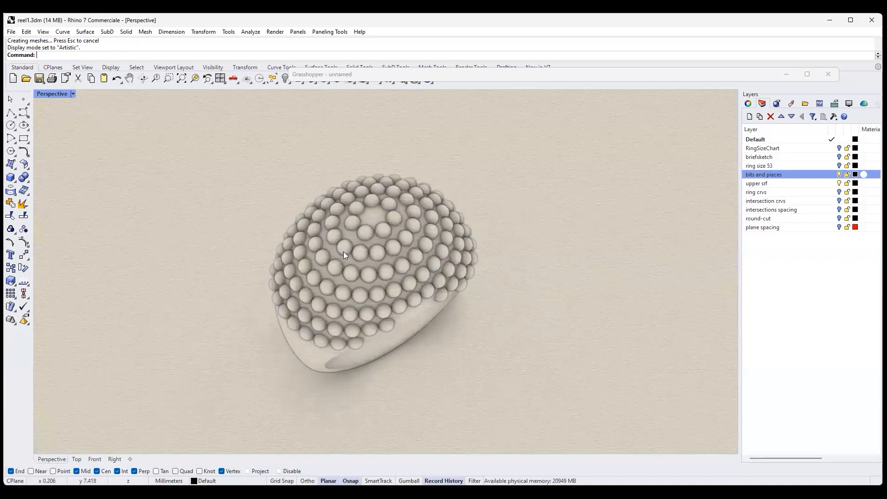
scroll(343, 251, up, 3)
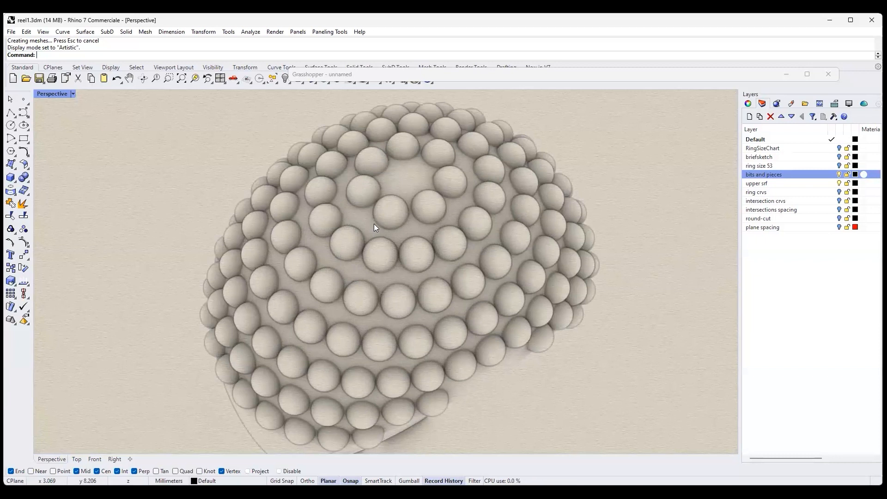
scroll(374, 224, down, 4)
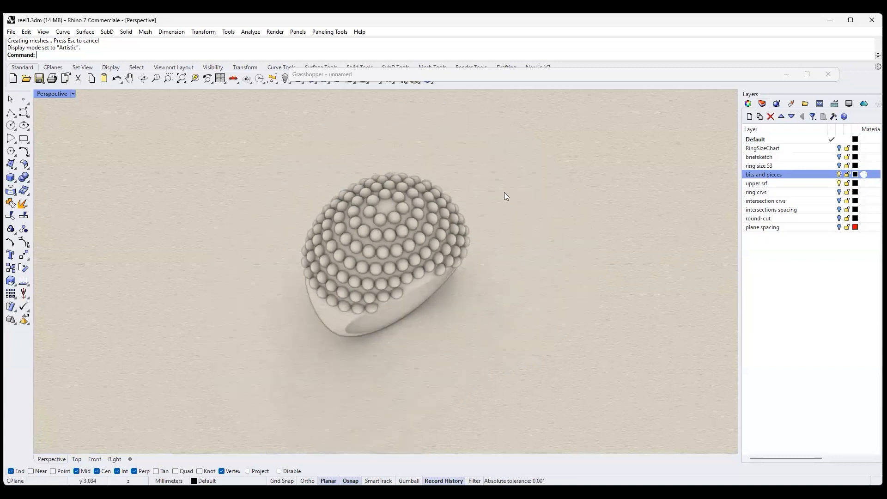
right_drag(504, 192, 479, 192)
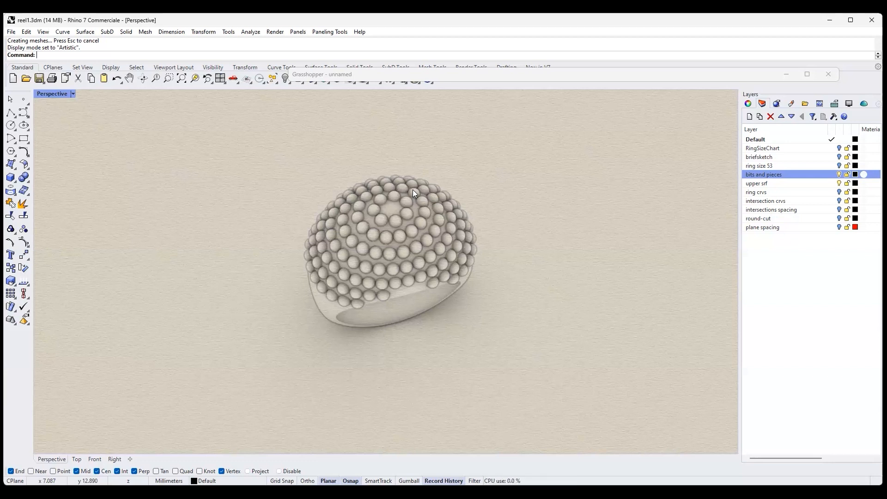
- Minimise Grasshopper and calibrate the 1:1 zoom scale in millimeters, keeping the existing bar length
click(788, 76)
right_drag(524, 317, 526, 301)
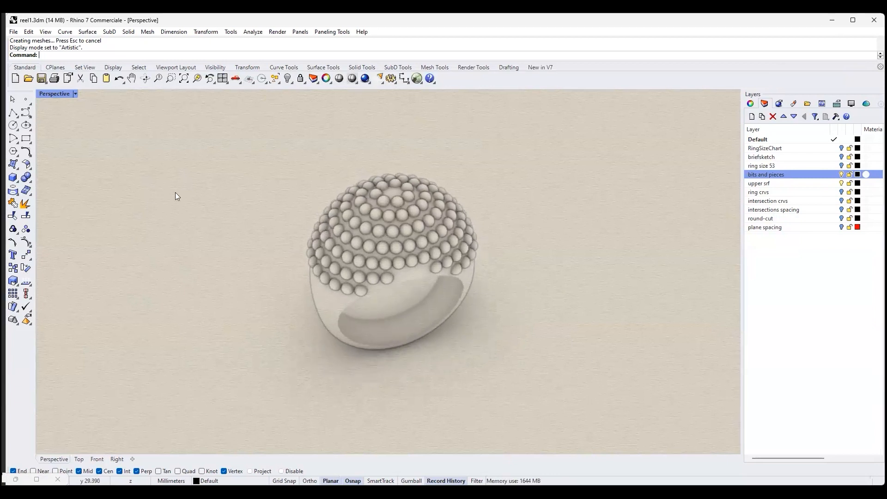
click(209, 81)
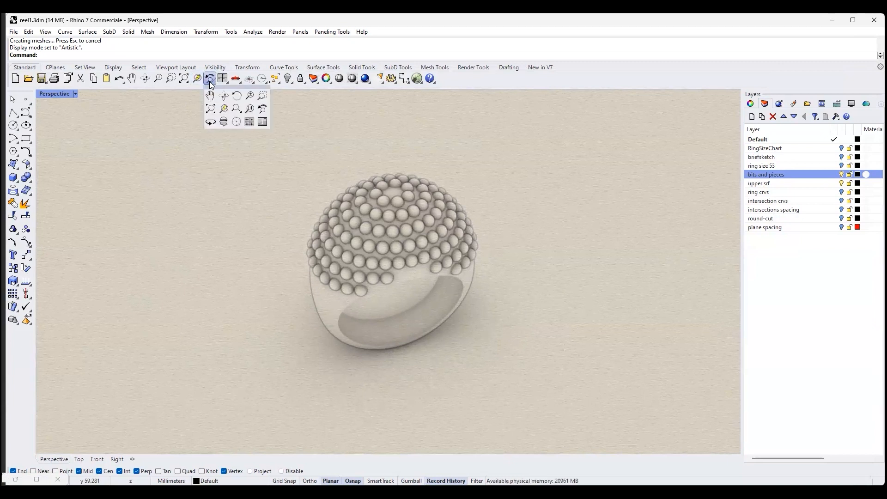
right_click(248, 109)
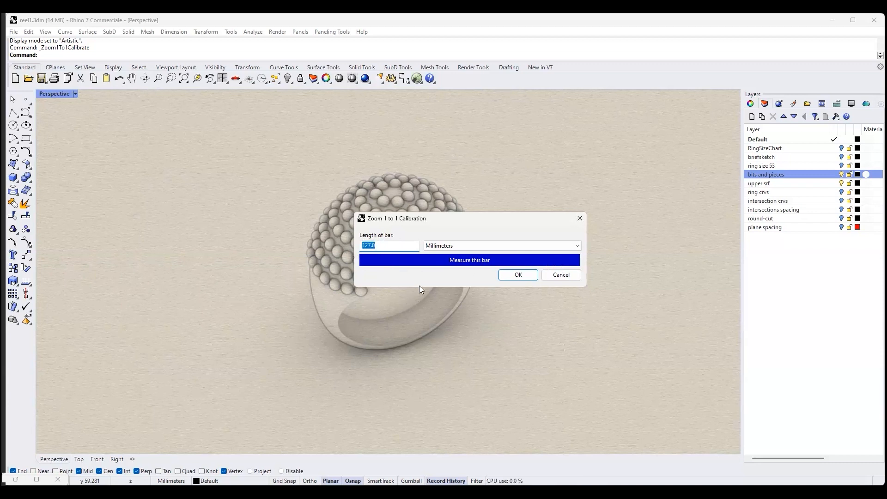
click(518, 275)
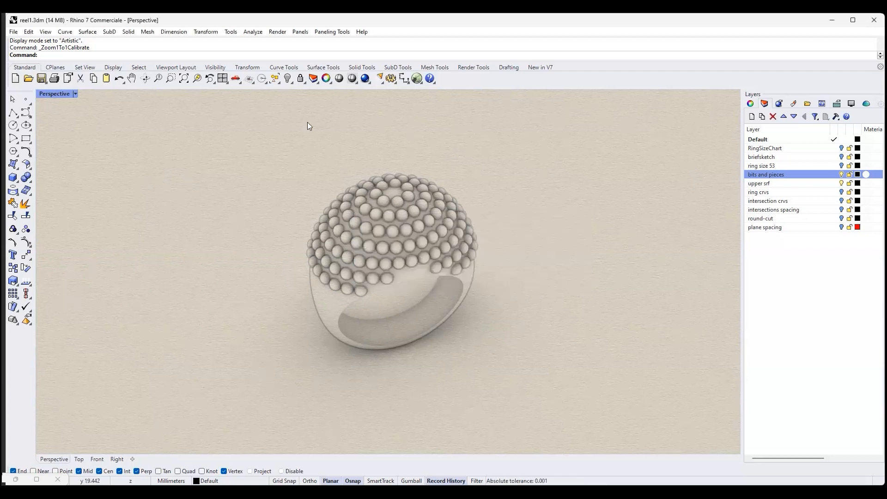
- Zoom the Perspective viewport to 1:1 scale and examine the ring at actual size and up close
click(214, 81)
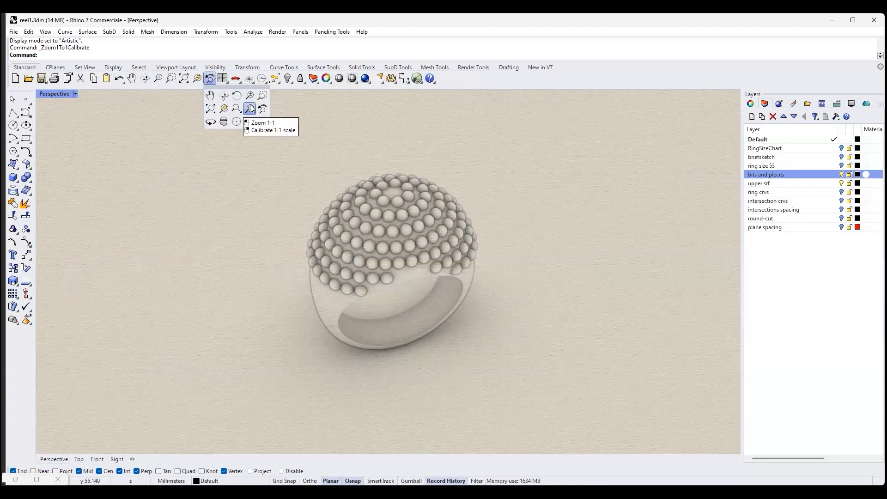
click(250, 108)
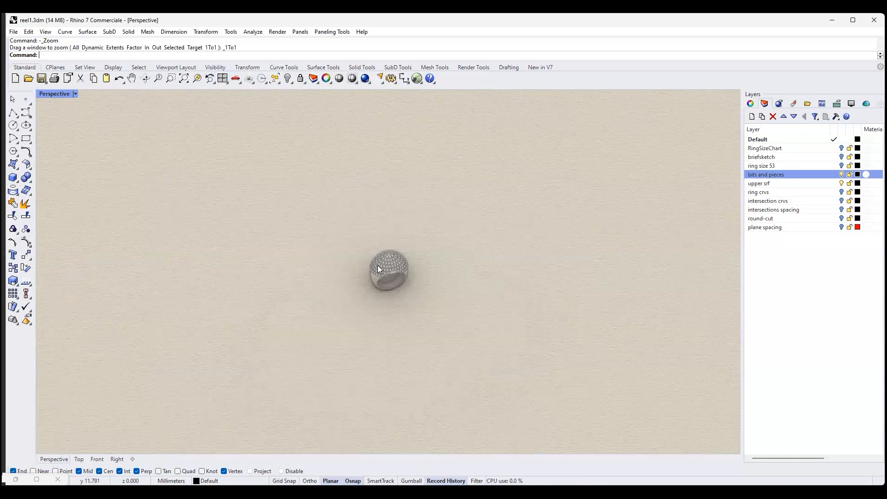
right_drag(441, 237, 481, 188)
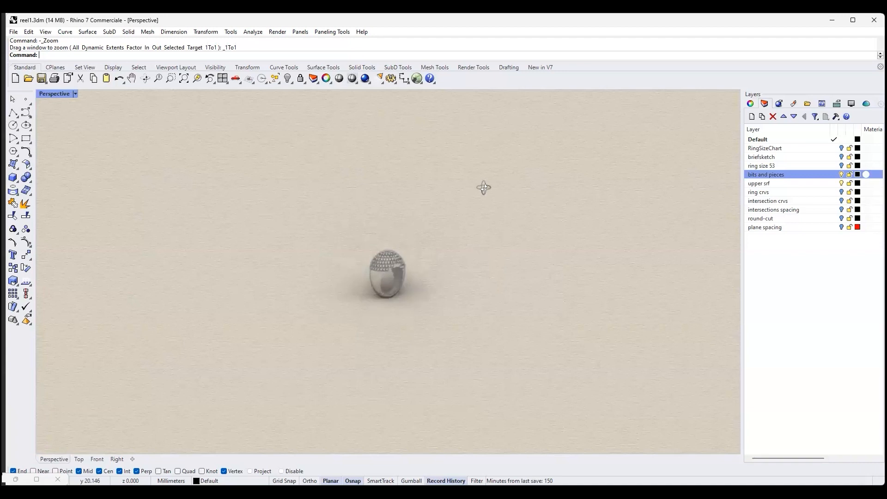
scroll(370, 253, up, 5)
scroll(400, 275, up, 4)
right_drag(400, 276, 522, 304)
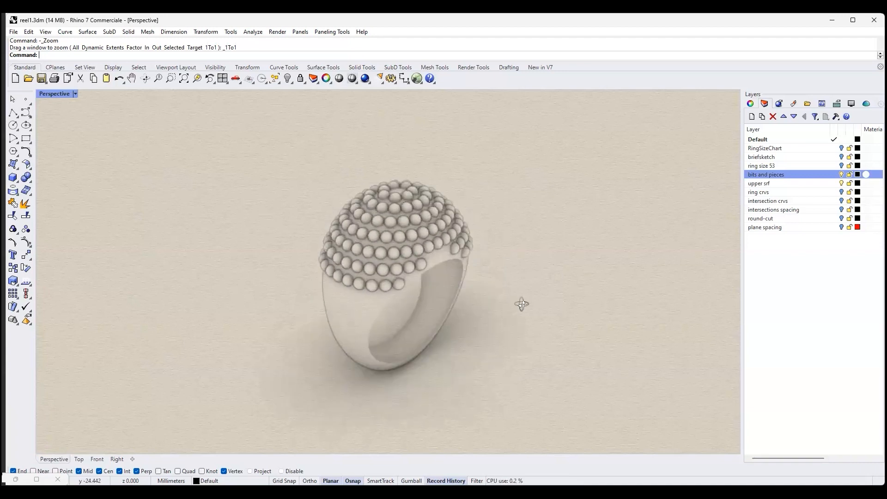
- Return the Perspective viewport to 1:1 scale and examine the sphere rows from above and from the side
click(182, 86)
click(230, 100)
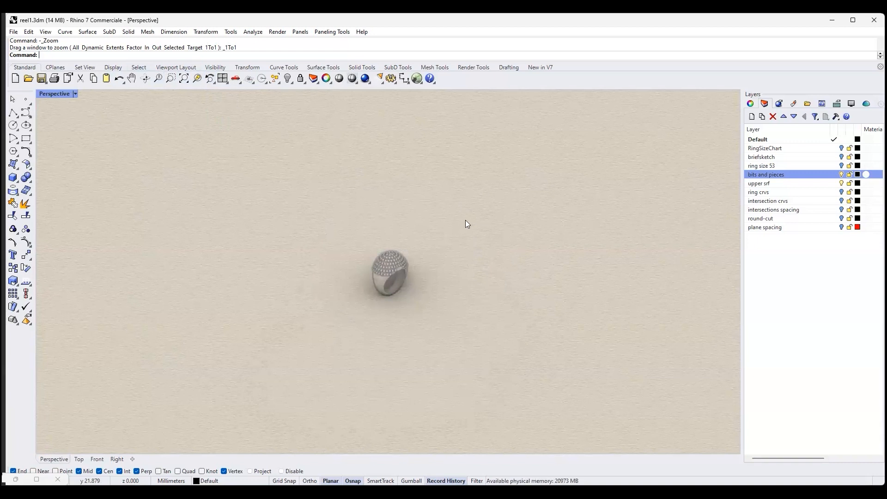
right_drag(473, 263, 433, 324)
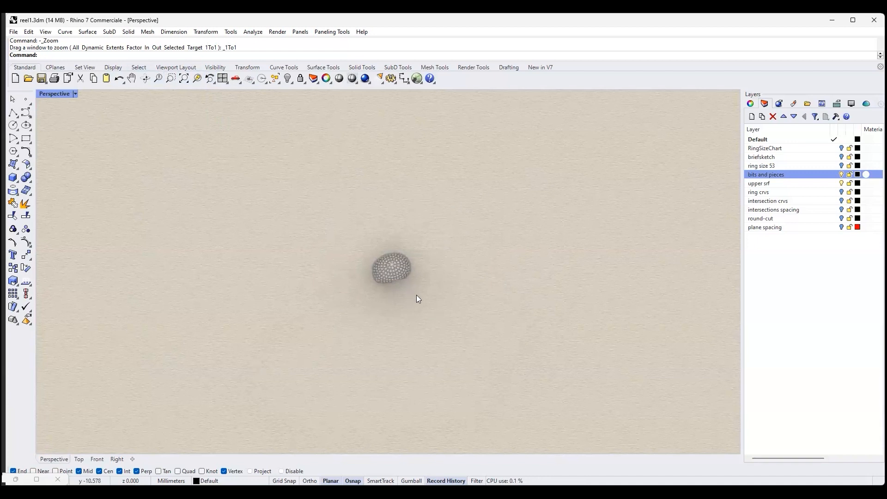
mouse_move(401, 294)
right_down()
mouse_move(511, 198)
mouse_move(453, 306)
mouse_move(404, 305)
mouse_move(399, 278)
right_up()
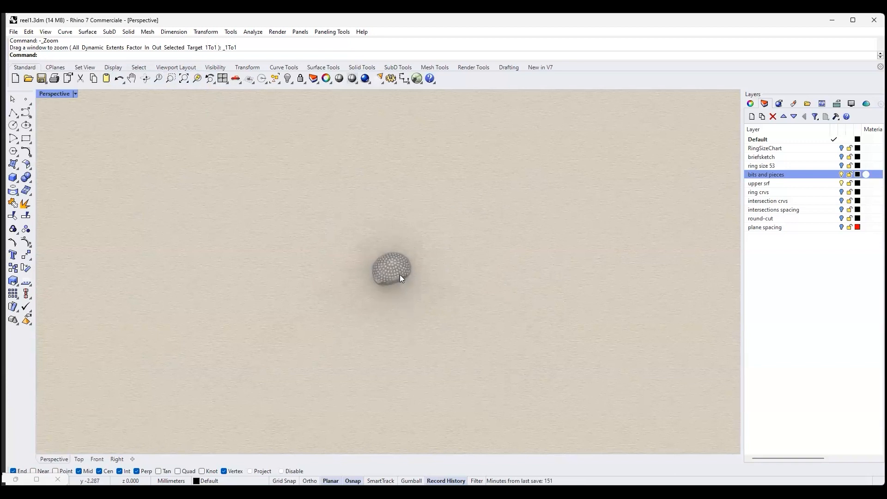
scroll(400, 275, up, 5)
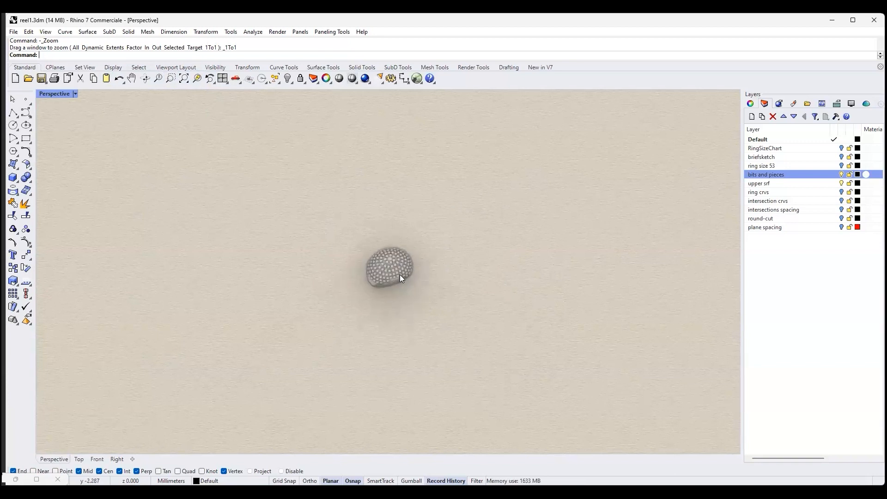
right_drag(395, 291, 392, 248)
scroll(392, 248, up, 4)
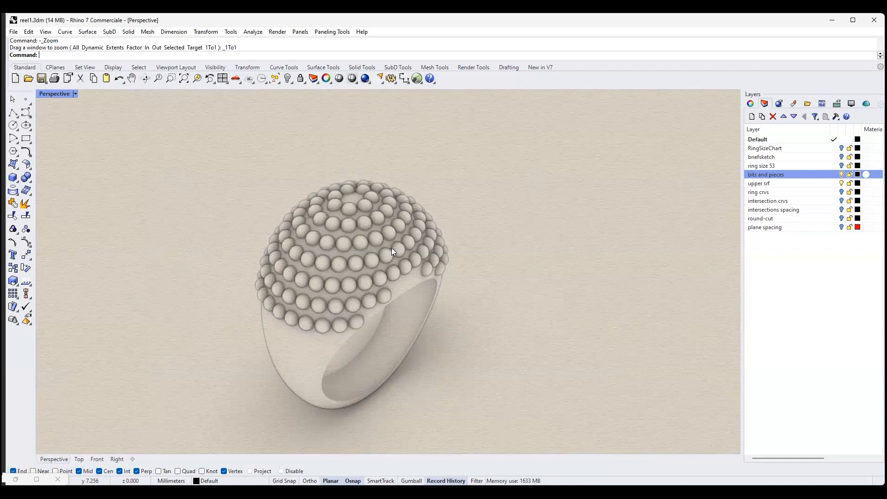
right_drag(395, 238, 396, 300)
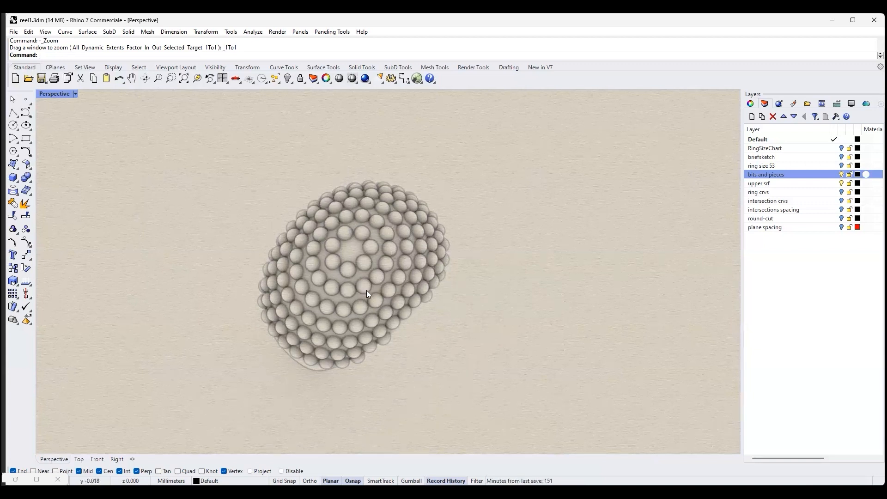
- Ungroup the baked spheres on the ring's upper surface so that each one can be selected individually
scroll(337, 231, down, 1)
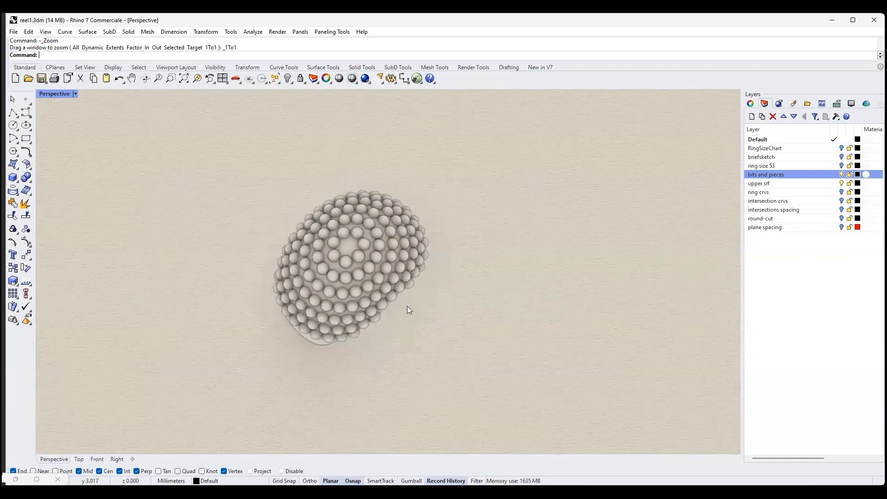
right_drag(428, 349, 445, 275)
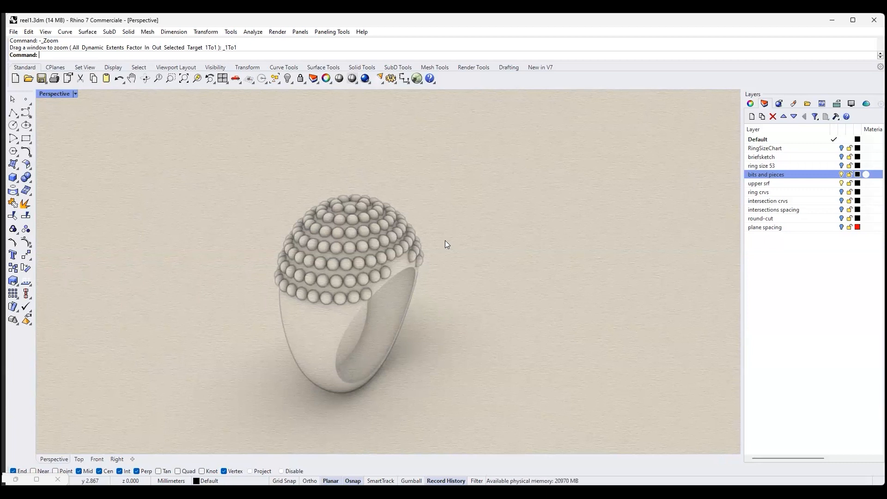
right_drag(490, 275, 429, 278)
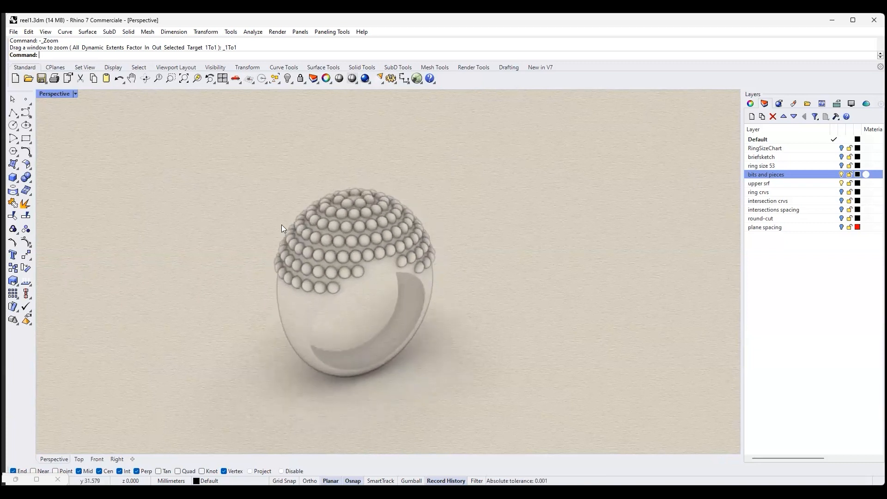
scroll(284, 224, up, 3)
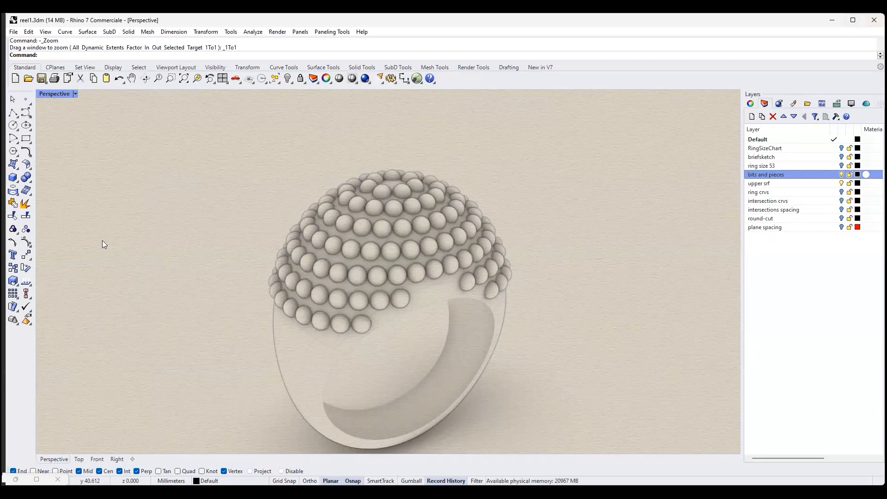
click(27, 226)
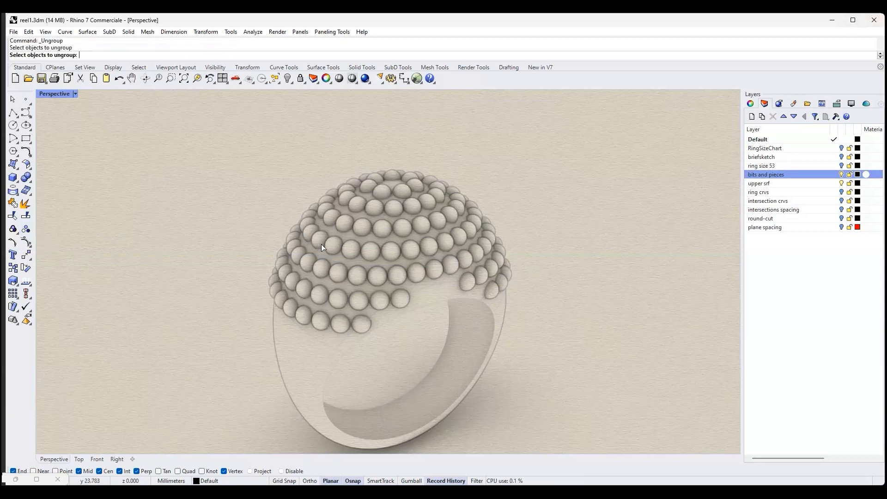
right_click(320, 244)
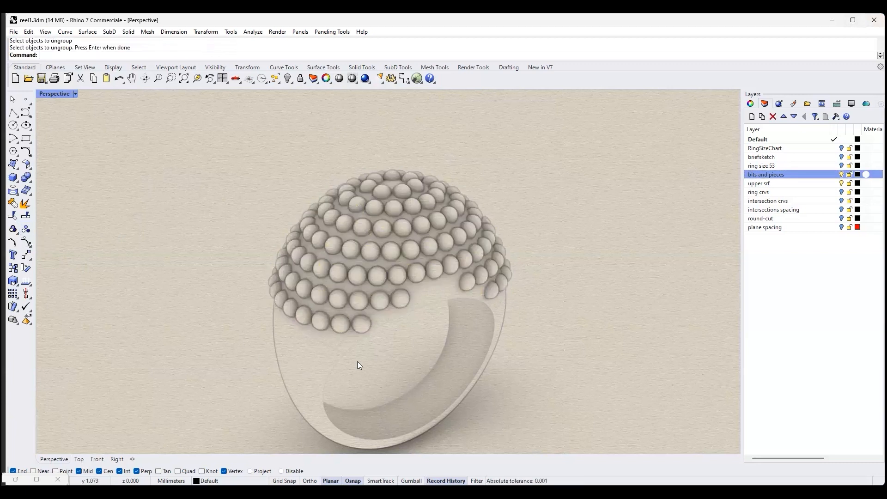
- Delete the last sphere of each of the two lowest rows on the near side of the finger opening
scroll(401, 355, down, 3)
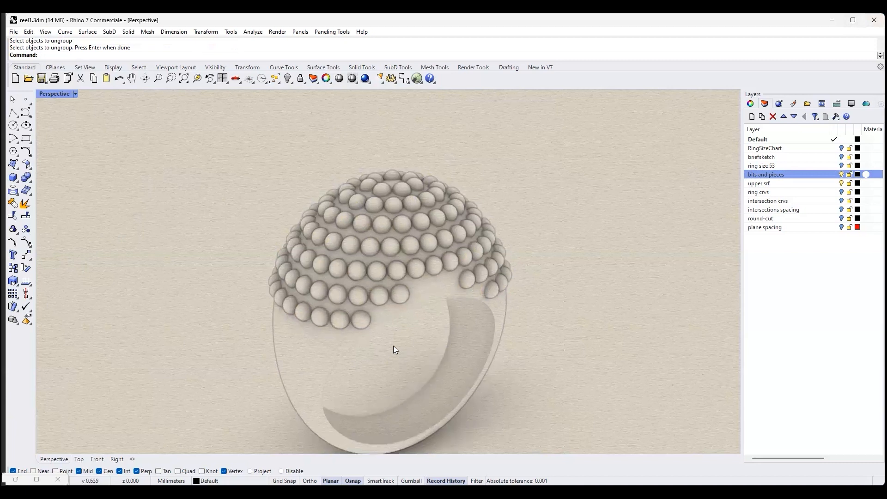
scroll(392, 349, up, 3)
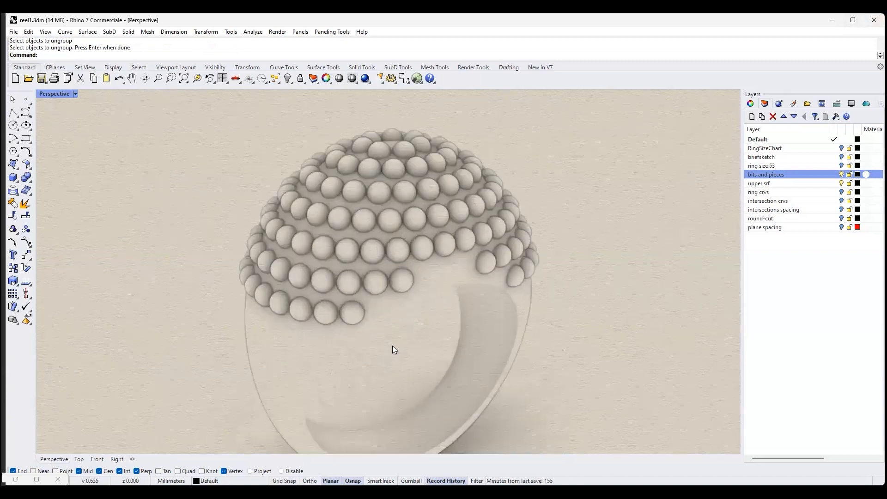
click(353, 316)
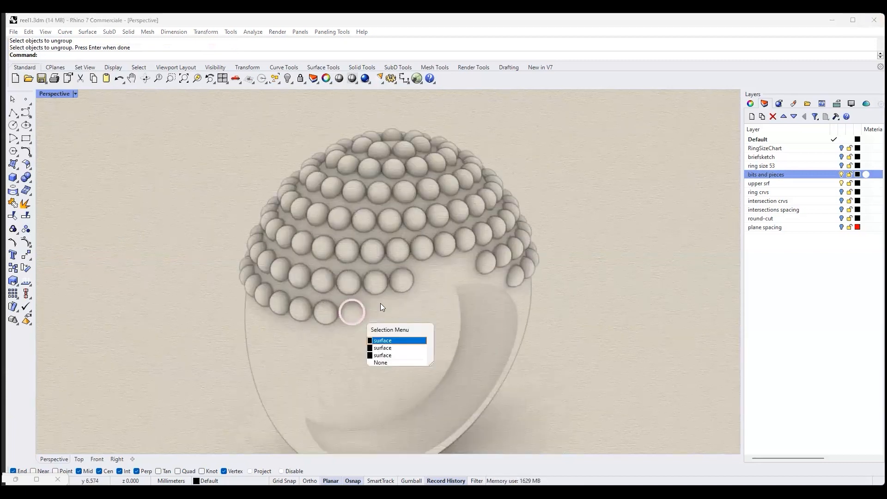
click(403, 284)
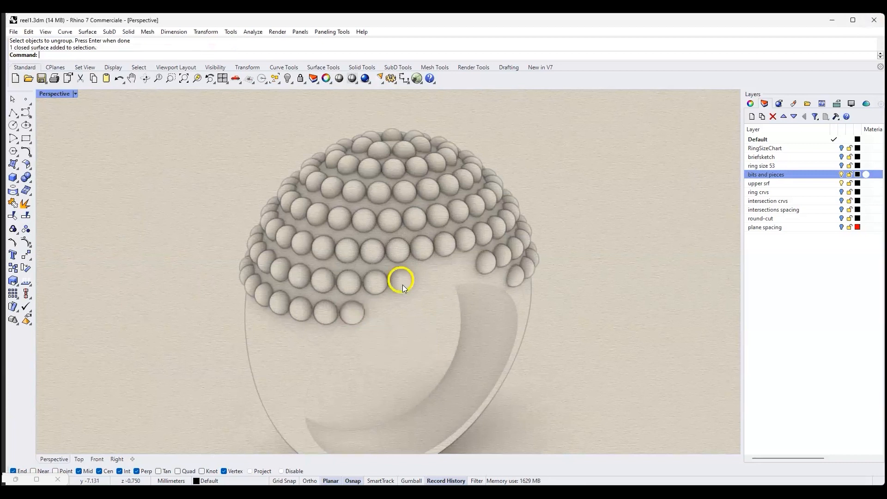
click(350, 316)
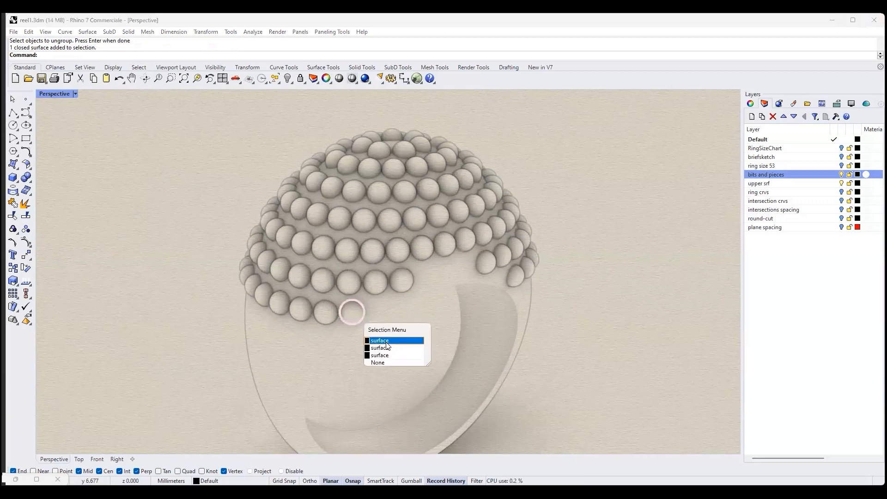
click(387, 346)
key(Delete)
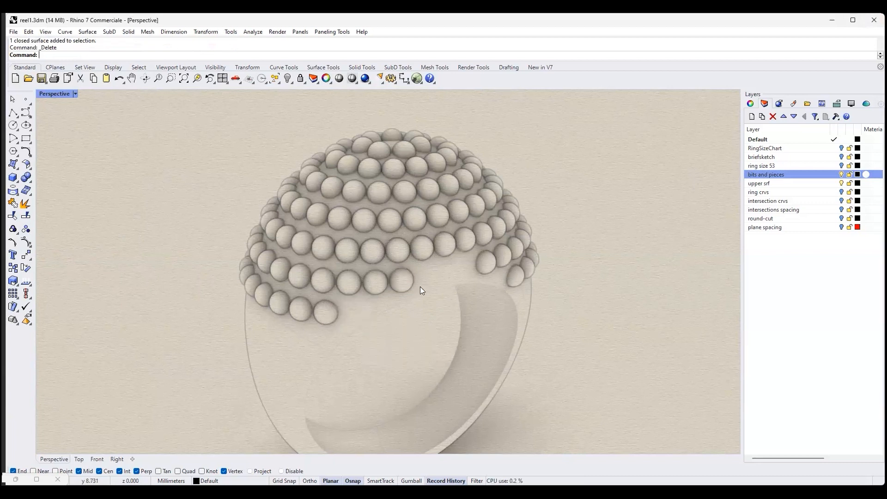
click(401, 280)
click(434, 307)
key(Delete)
- Delete the end spheres of the two lowest rows on the far side of the finger opening
click(488, 265)
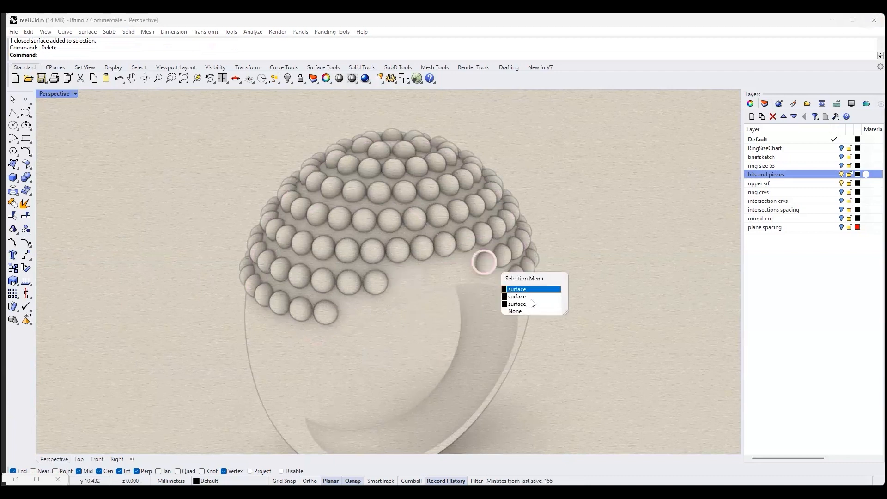
click(525, 290)
key(Delete)
click(516, 276)
click(571, 303)
key(Delete)
- Examine the edges of the sphere rows around the finger opening from several angles
right_drag(624, 312, 587, 288)
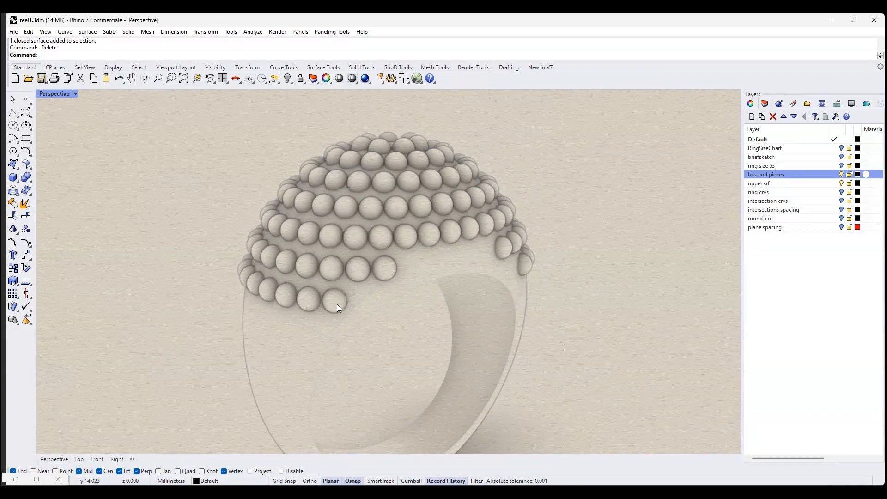
scroll(339, 310, down, 2)
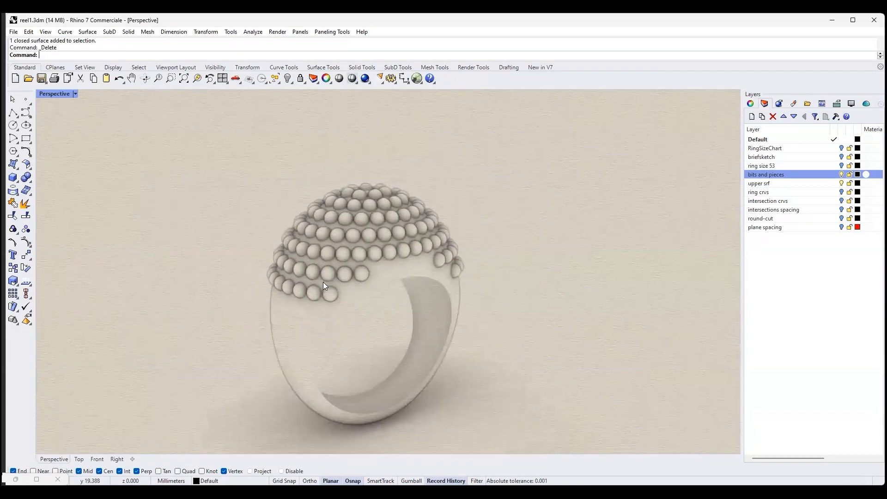
mouse_move(473, 285)
right_down()
mouse_move(474, 315)
mouse_move(447, 367)
mouse_move(470, 292)
right_up()
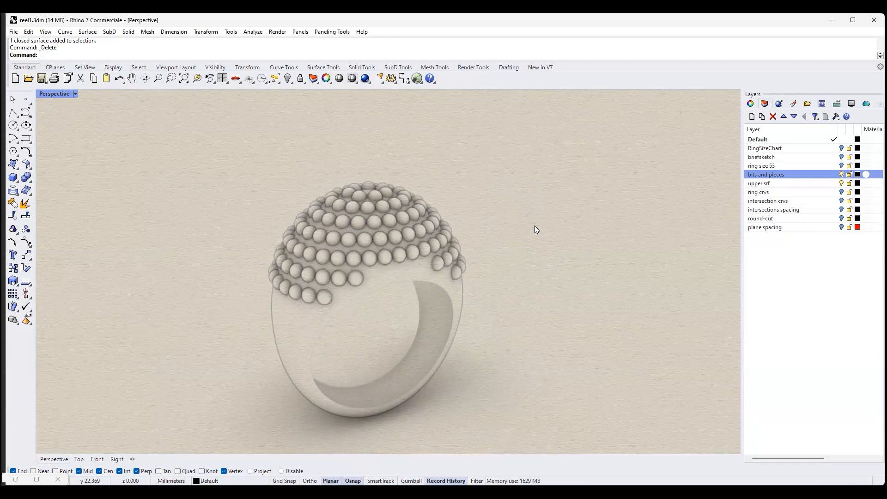
right_drag(520, 296, 616, 347)
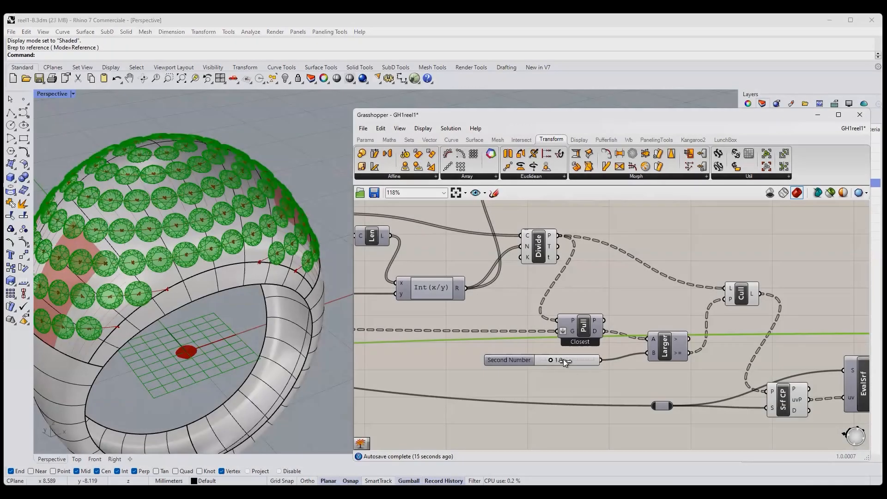
- In Grasshopper, set the Second Number slider that feeds the Larger Than comparison to 1.4
mouse_move(564, 359)
mouse_down()
mouse_move(588, 361)
mouse_move(559, 359)
mouse_up()
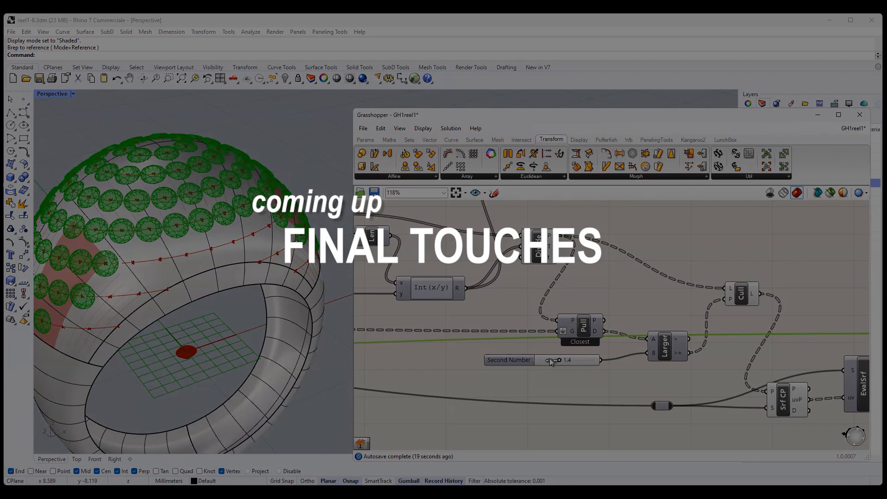